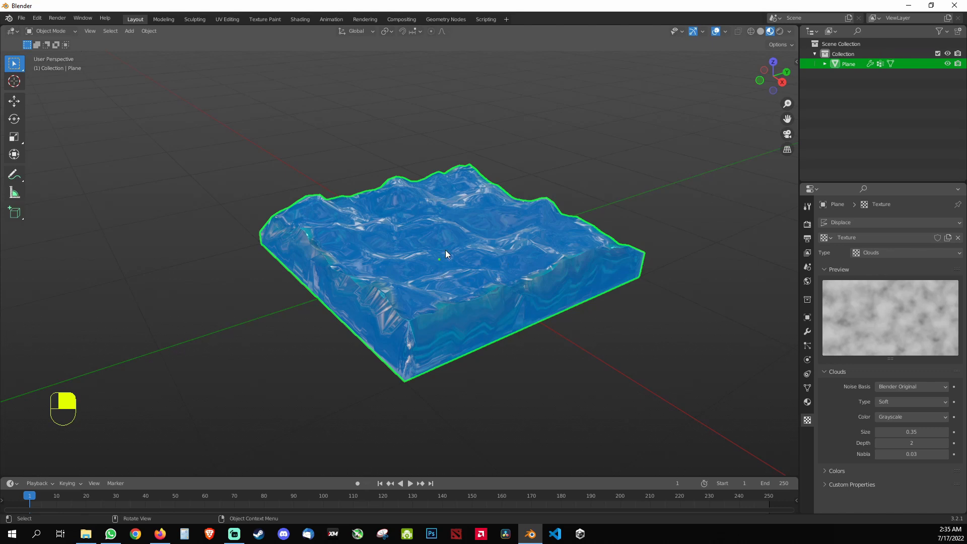
Step: Toggle the water block between flat and smooth shading to compare its low-poly and smooth looks
right_click(477, 222)
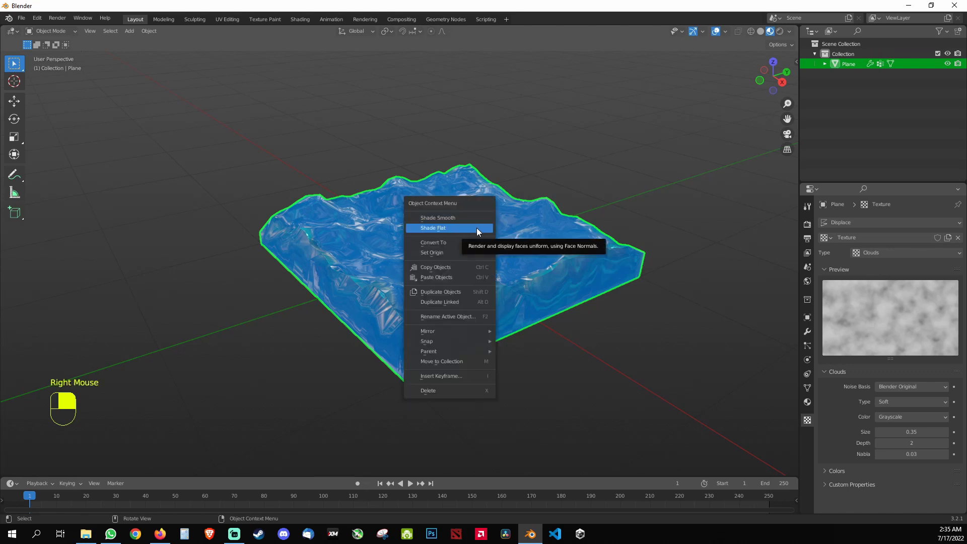
click(478, 229)
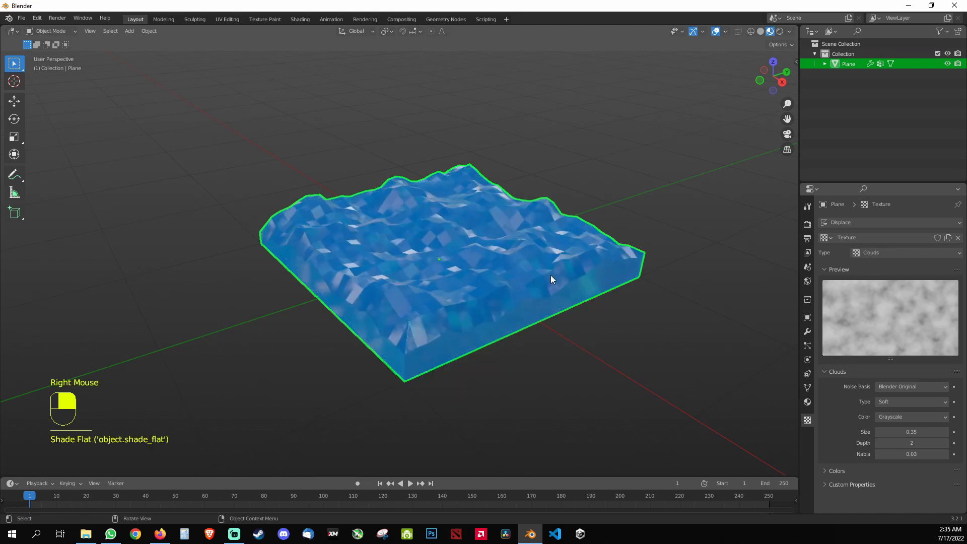
mouse_move(551, 275)
middle_down()
mouse_move(461, 246)
mouse_move(511, 282)
mouse_move(540, 260)
mouse_move(548, 271)
mouse_move(479, 235)
middle_up()
right_click(476, 232)
click(471, 224)
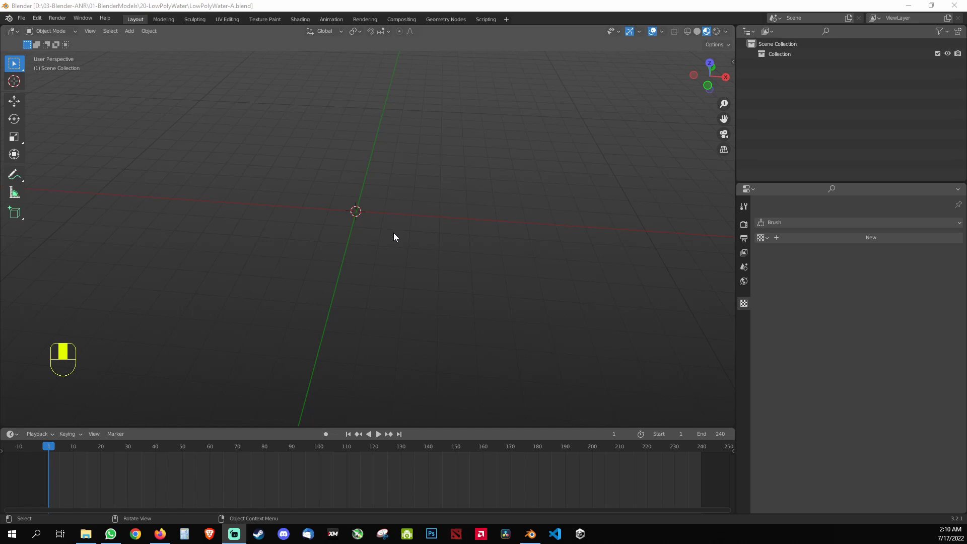
right_click(410, 237)
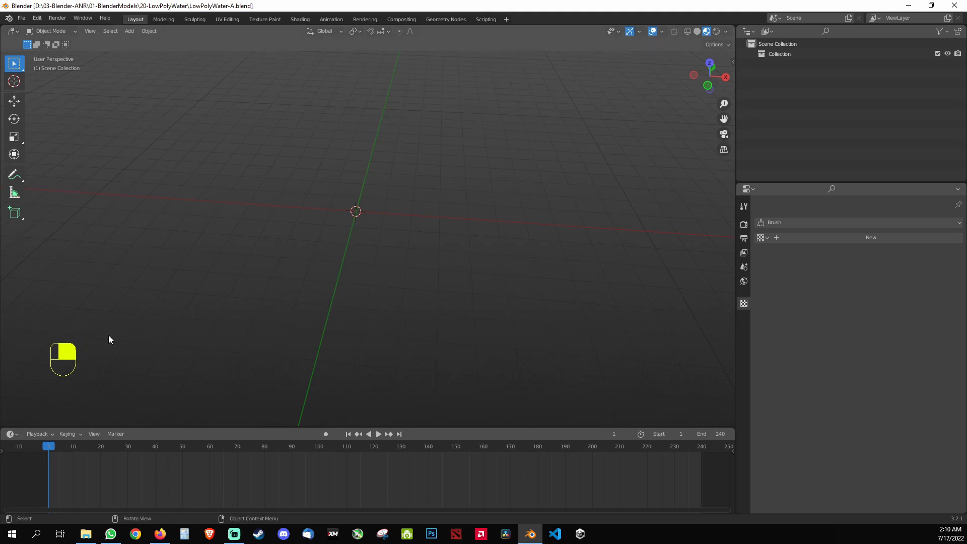
right_click(295, 259)
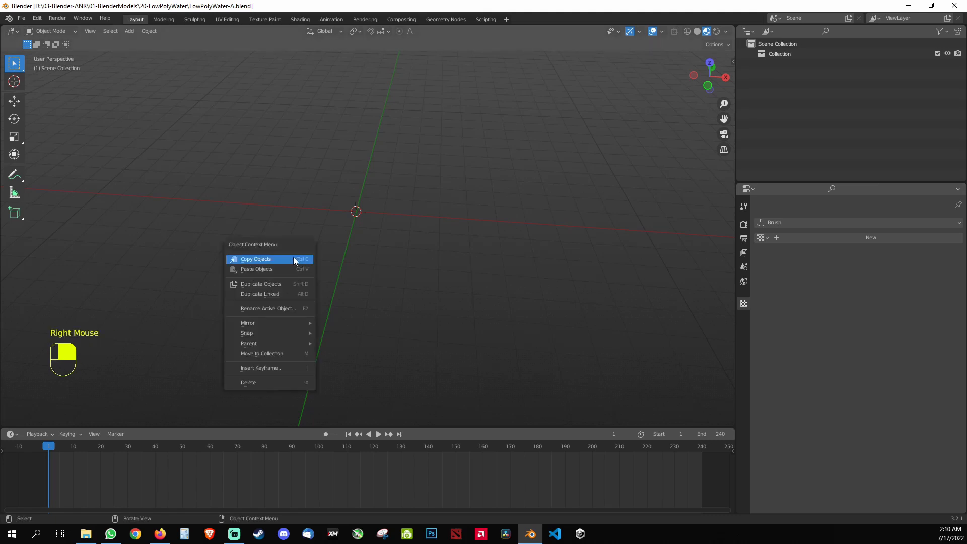
click(252, 227)
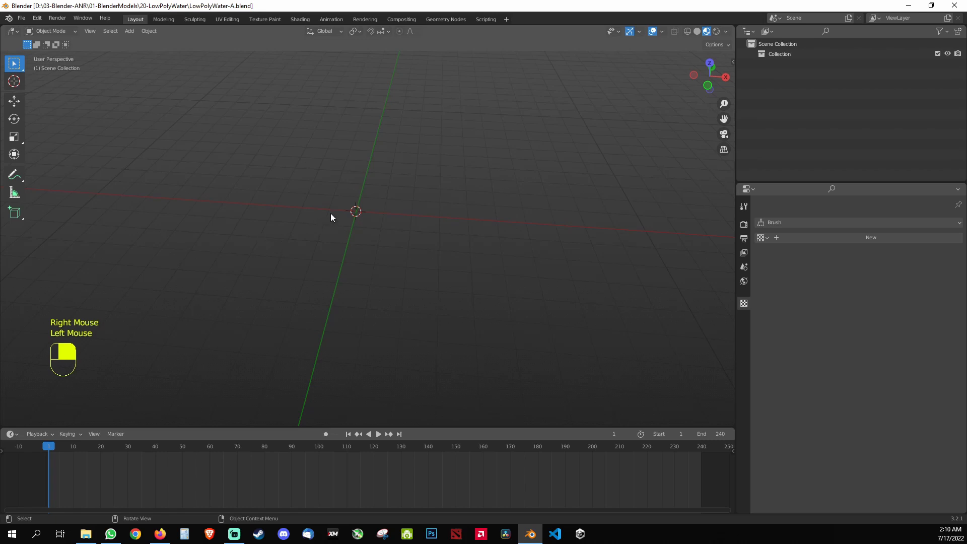
Step: Create a new file from the General template
click(20, 19)
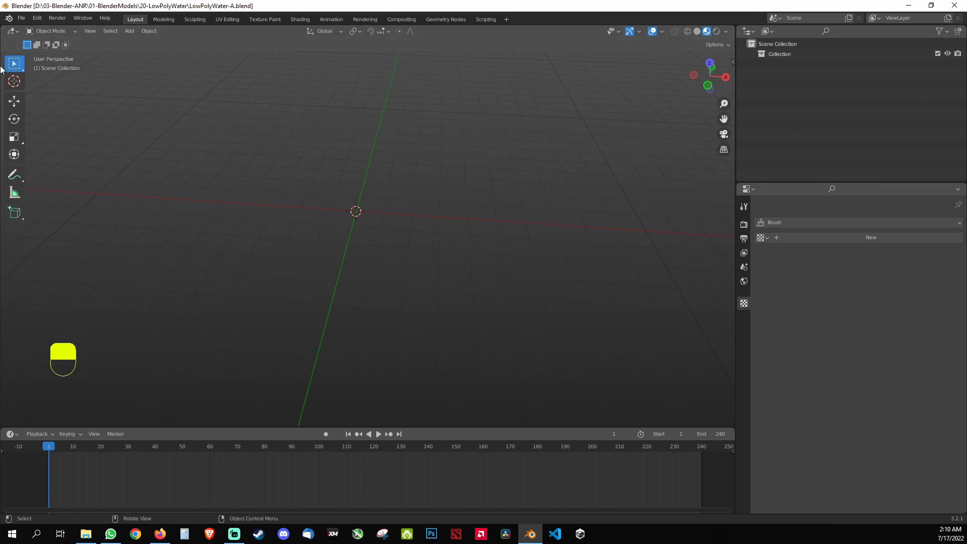
click(22, 18)
mouse_move(38, 32)
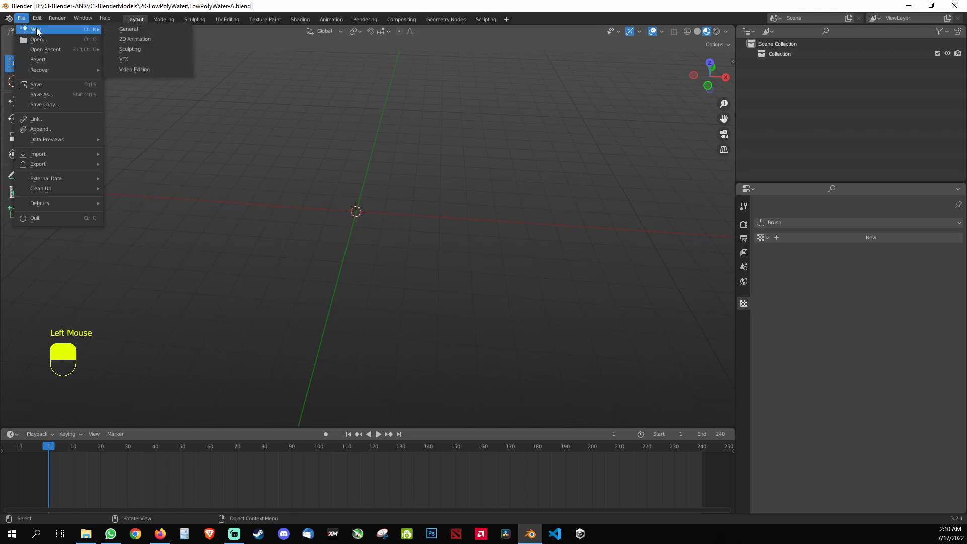
click(160, 32)
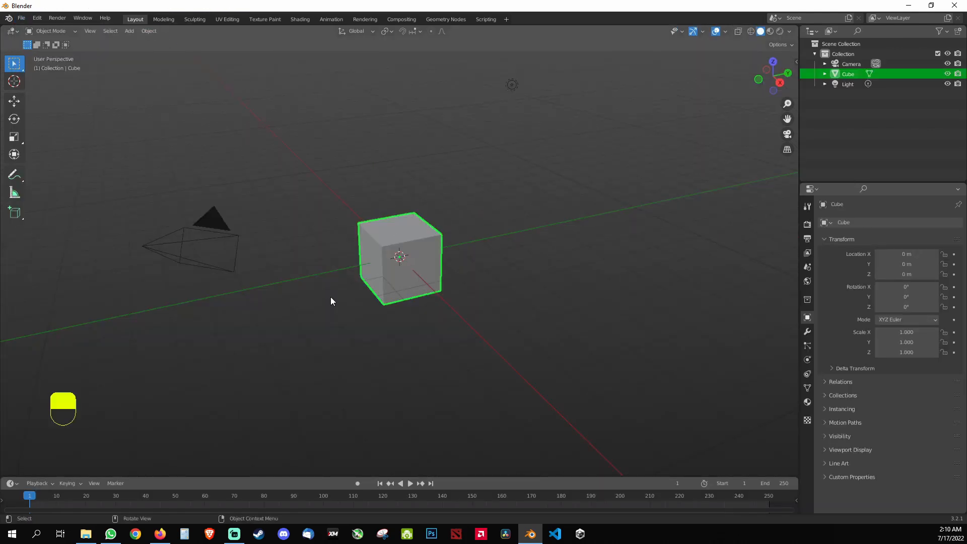
Step: Select the default camera, cube and light in turn to identify the objects in the new scene
click(846, 67)
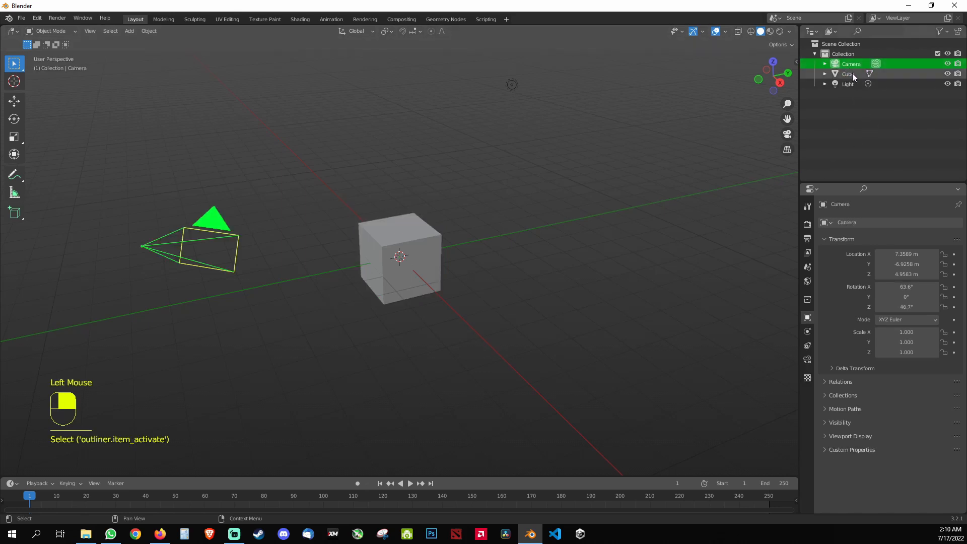
click(852, 74)
click(851, 84)
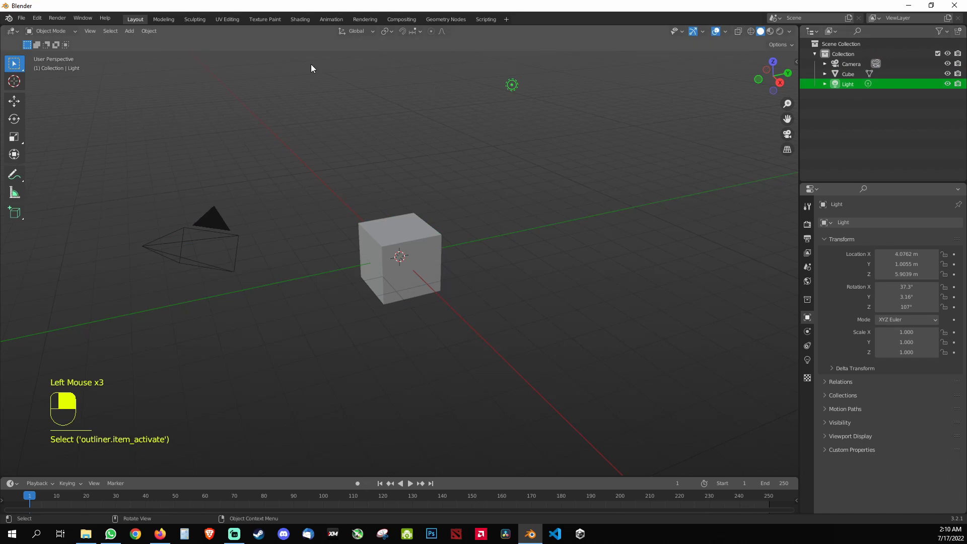
Step: View the splash screen and the About Blender window to check which version is in use
click(8, 18)
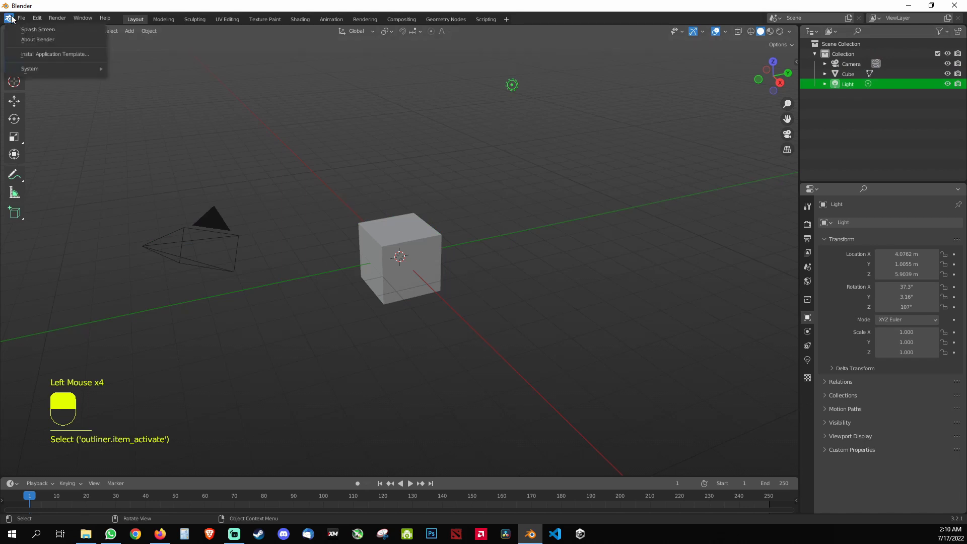
click(38, 30)
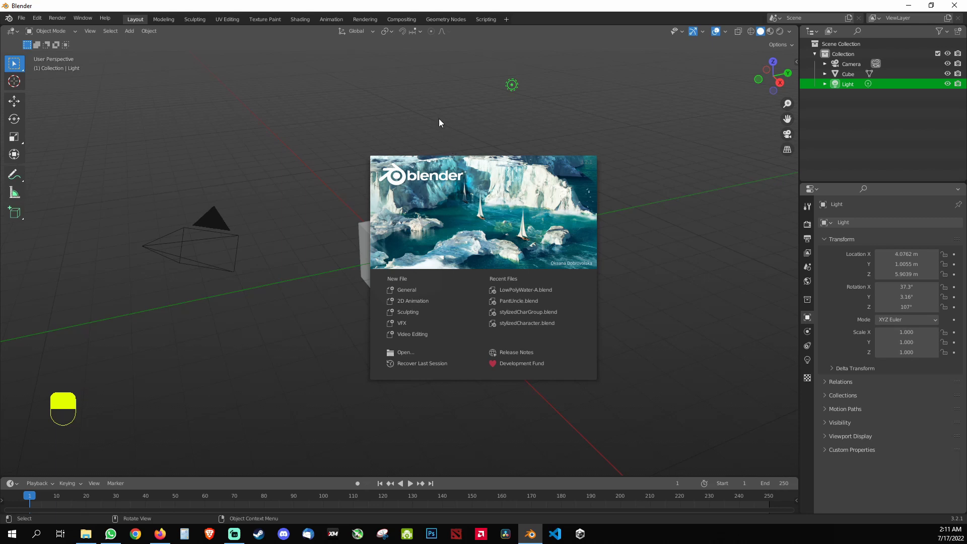
click(8, 19)
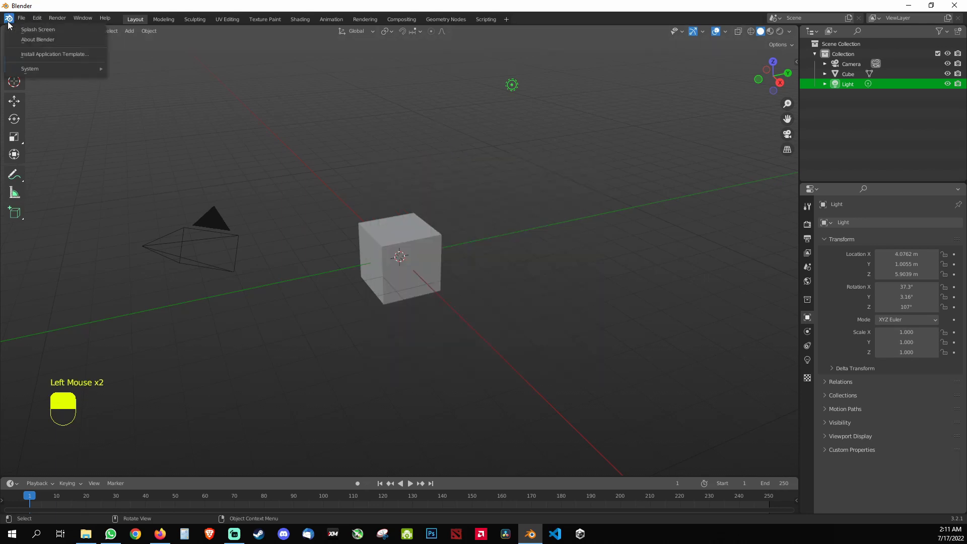
click(36, 40)
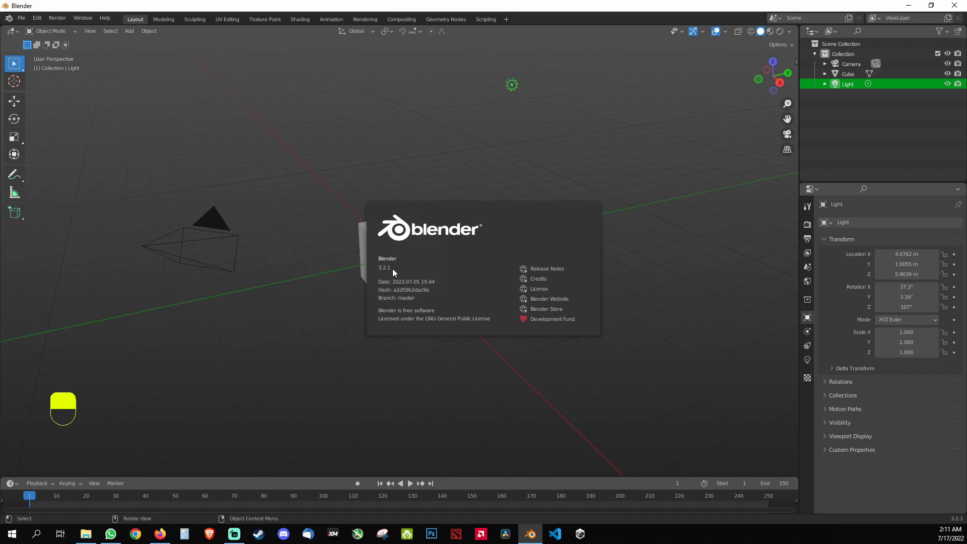
right_click(358, 359)
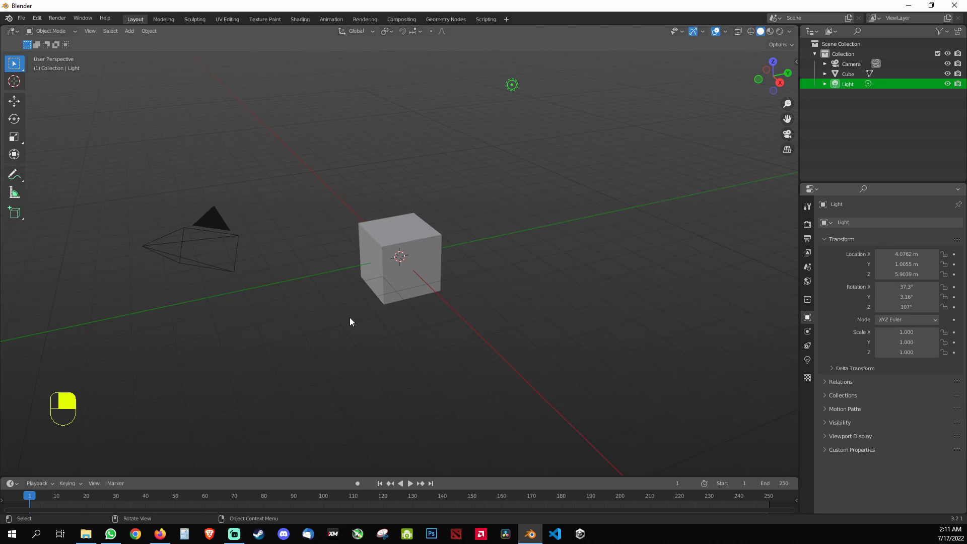
Step: Delete all default objects (camera, cube and light) from the scene
click(369, 304)
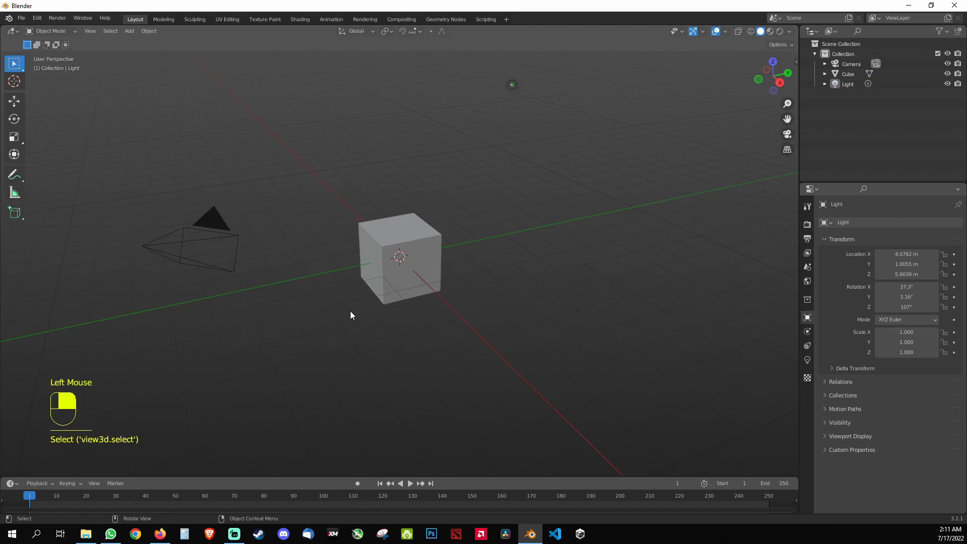
click(351, 314)
key(a)
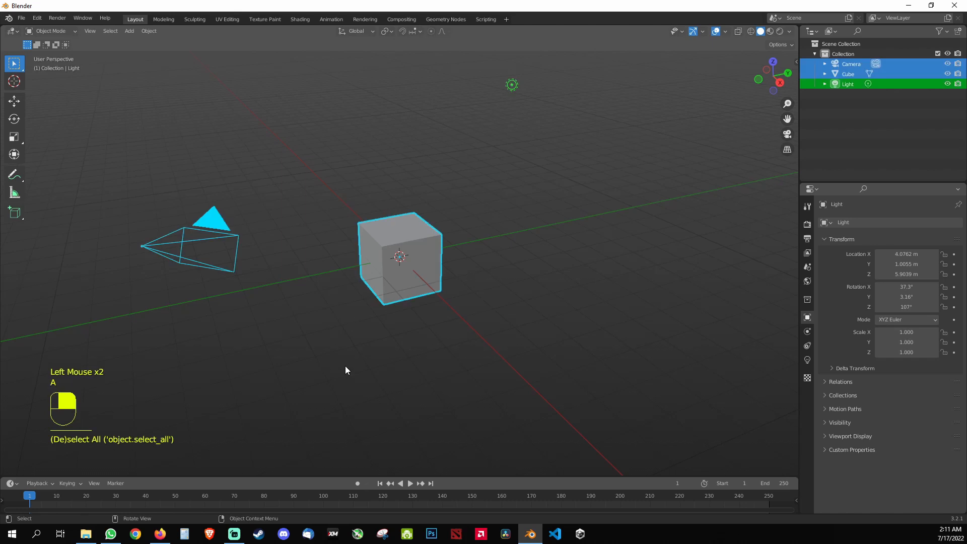
key(Delete)
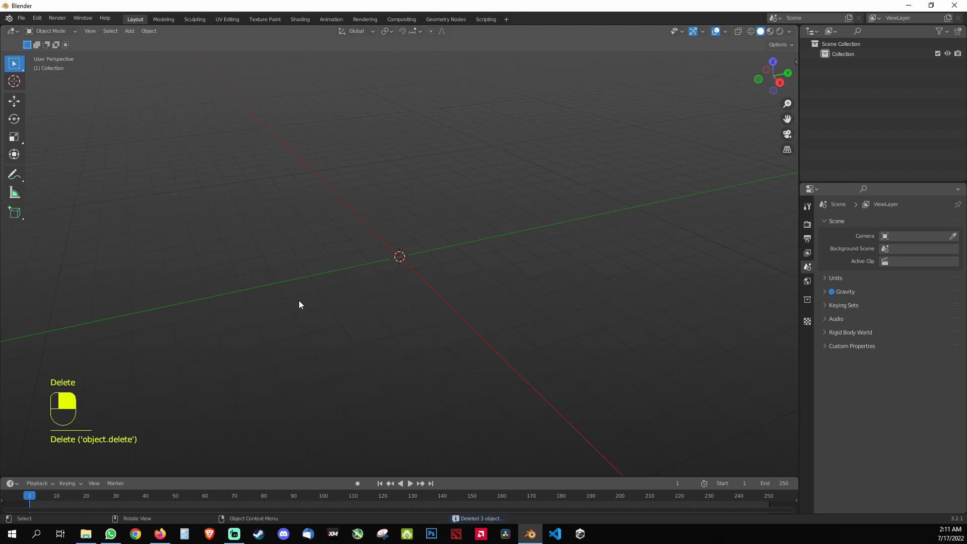
Step: Add a plane mesh at the scene origin
key(KP_1)
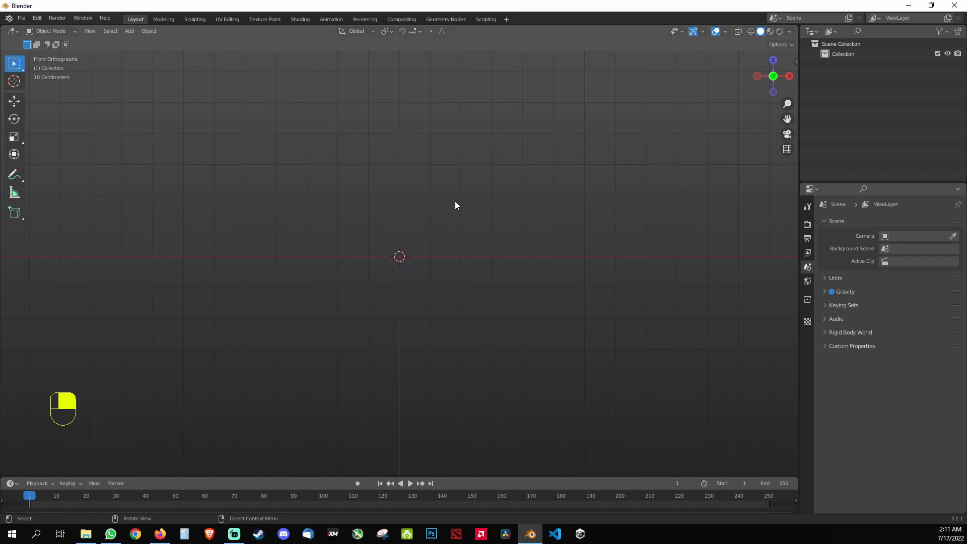
middle_drag(455, 202, 424, 236)
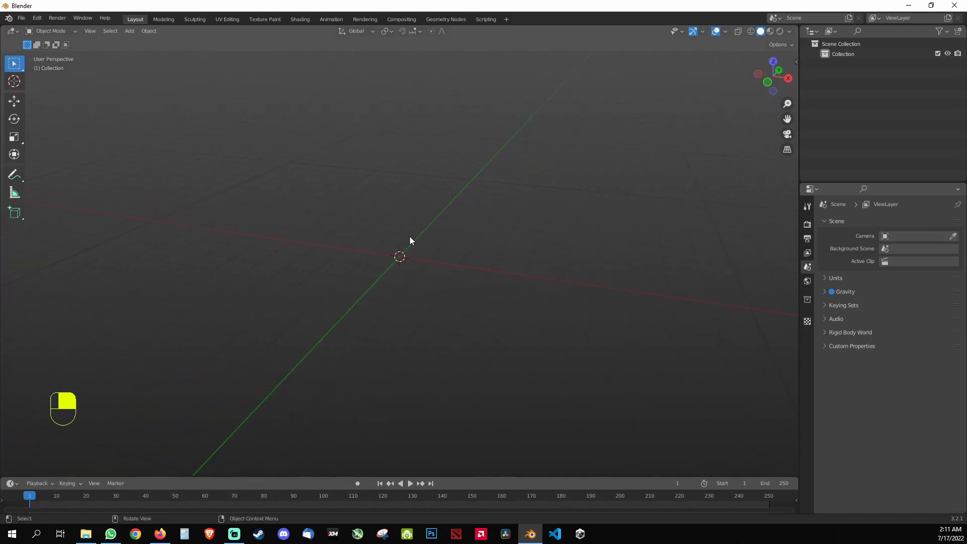
key(shift)
key(shift+a)
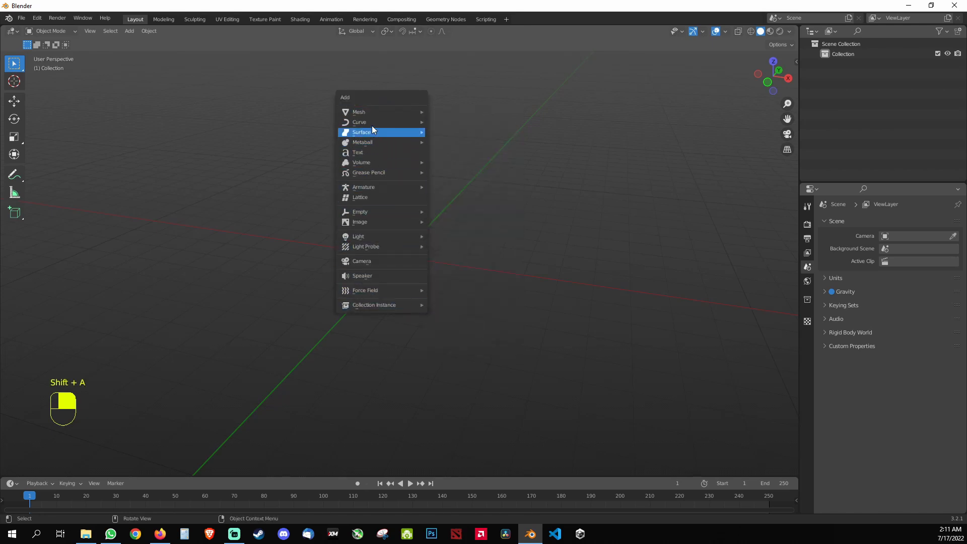
mouse_move(374, 114)
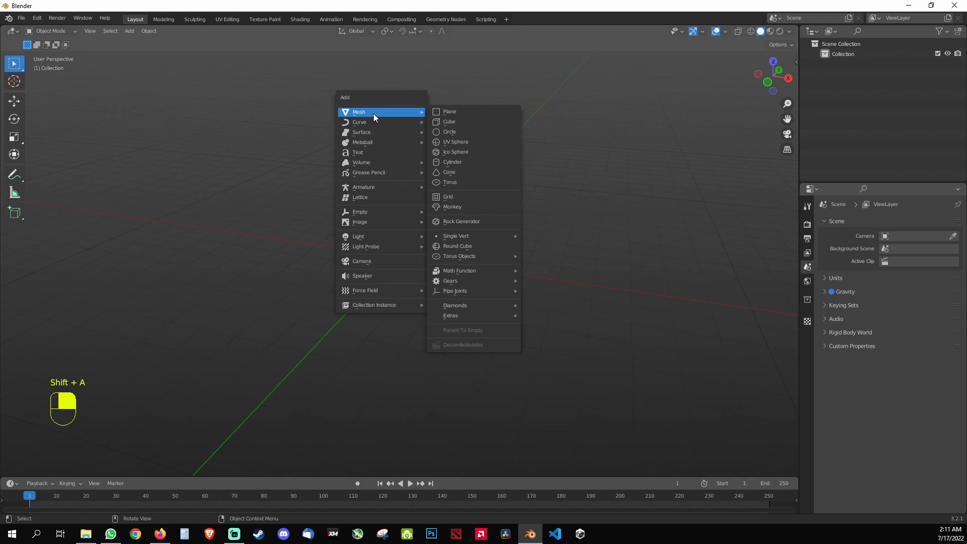
click(473, 114)
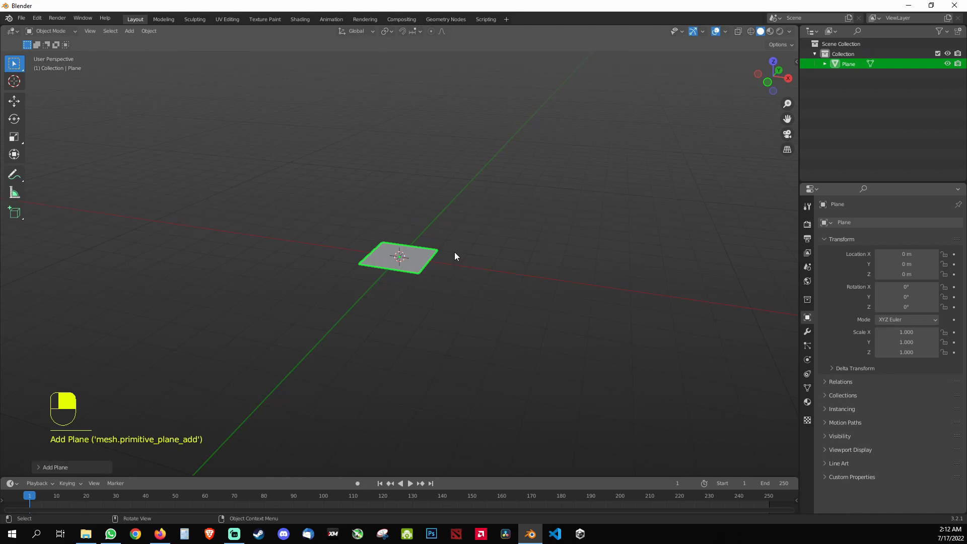
Step: Examine the new plane from the front, from above and in perspective
key(KP_1)
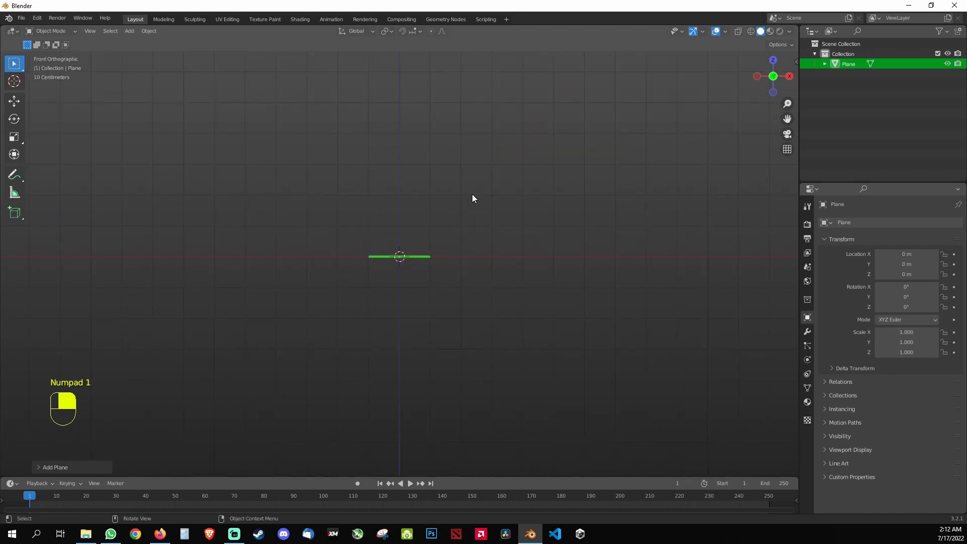
middle_drag(472, 194, 459, 254)
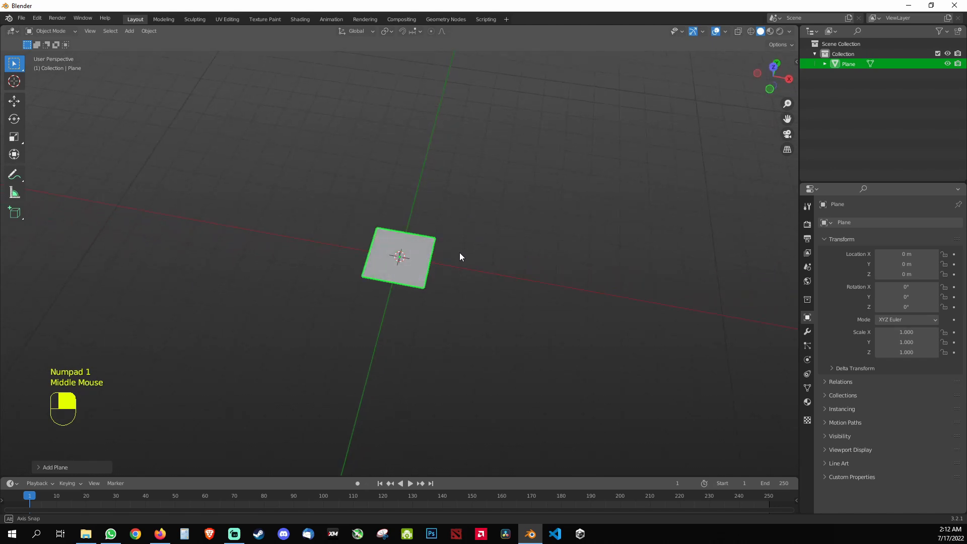
key(KP_7)
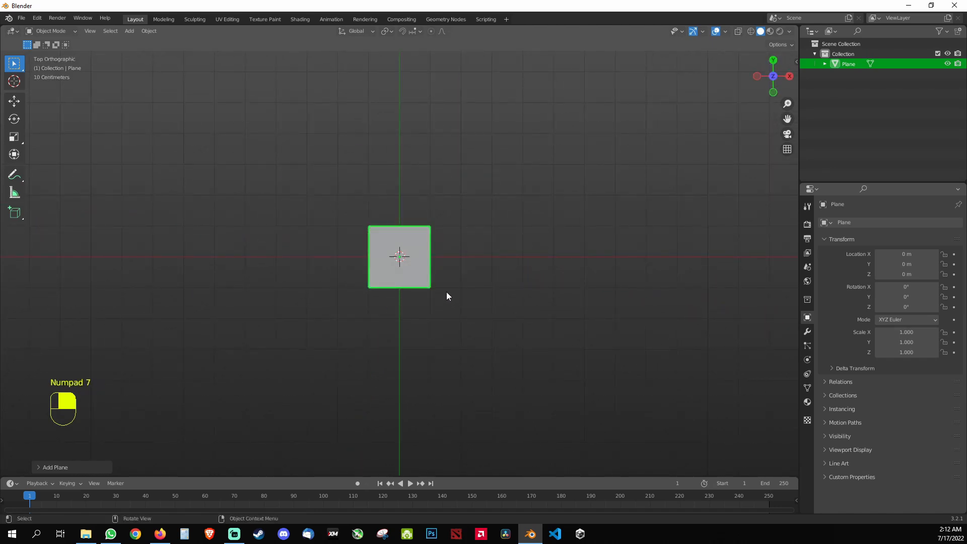
scroll(447, 292, up, 3)
scroll(447, 292, up, 2)
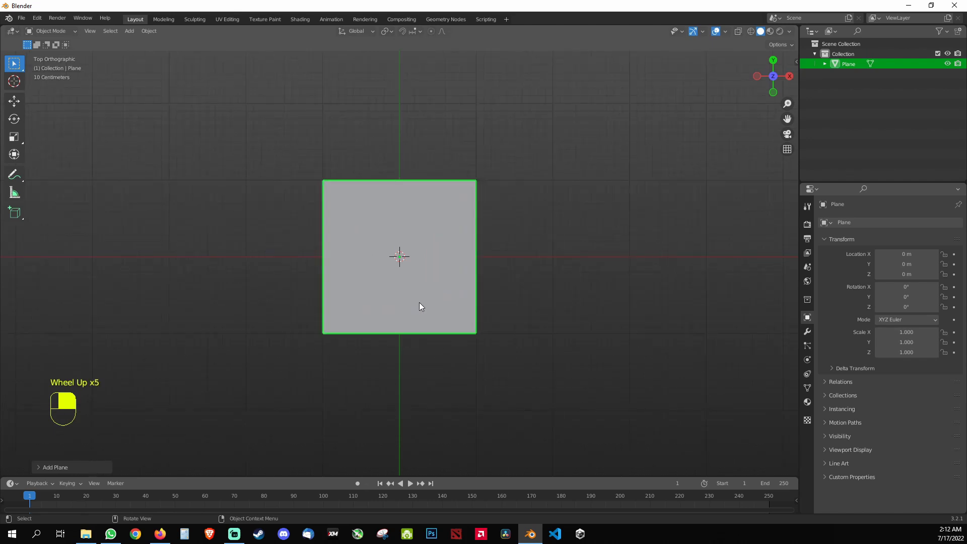
middle_drag(419, 302, 406, 225)
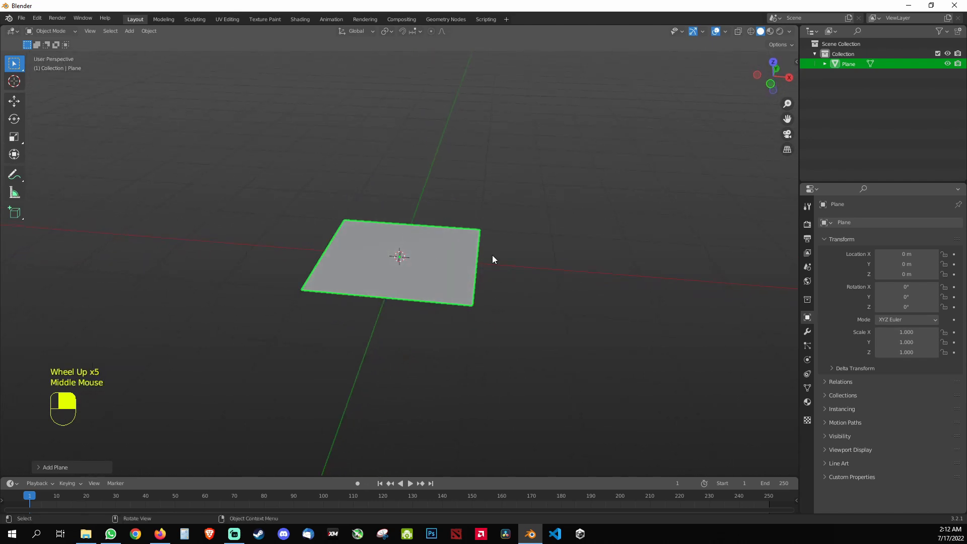
middle_drag(413, 278, 488, 284)
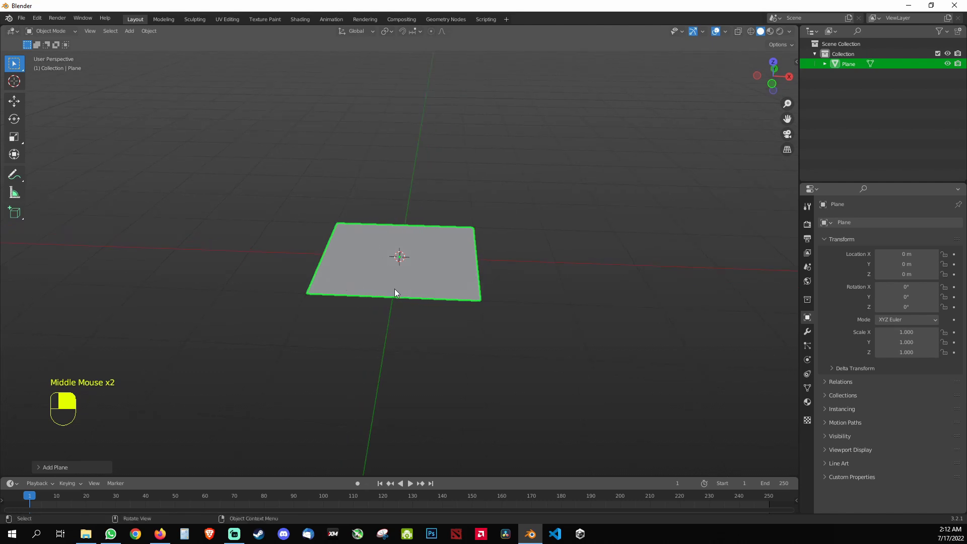
Step: Switch the plane into Edit Mode and back to Object Mode, and look at the list of available interaction modes
key(Tab)
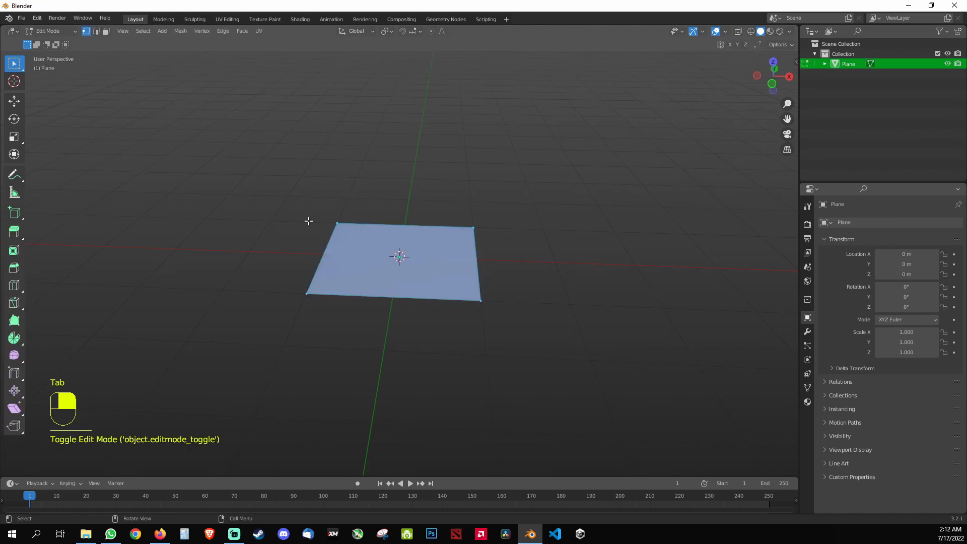
key(Tab)
key(Tab)
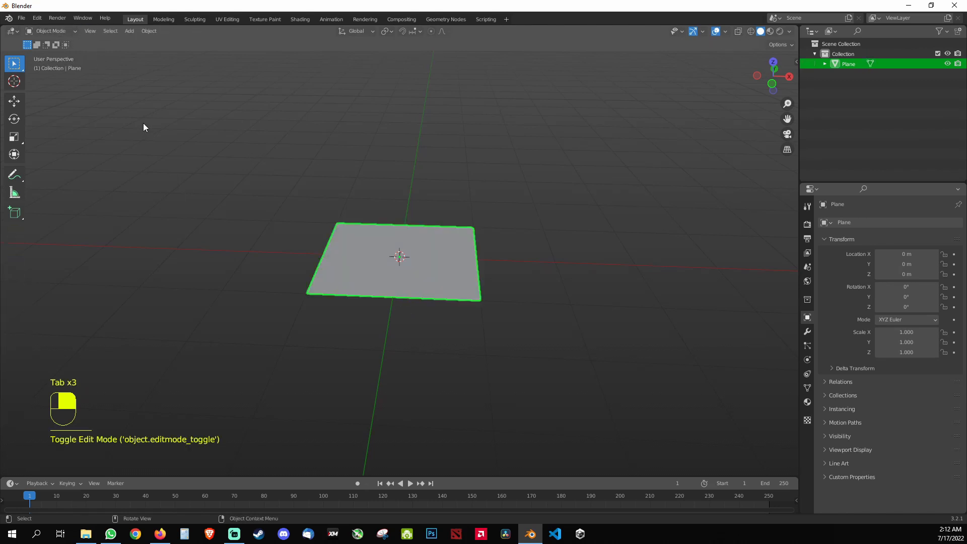
click(70, 31)
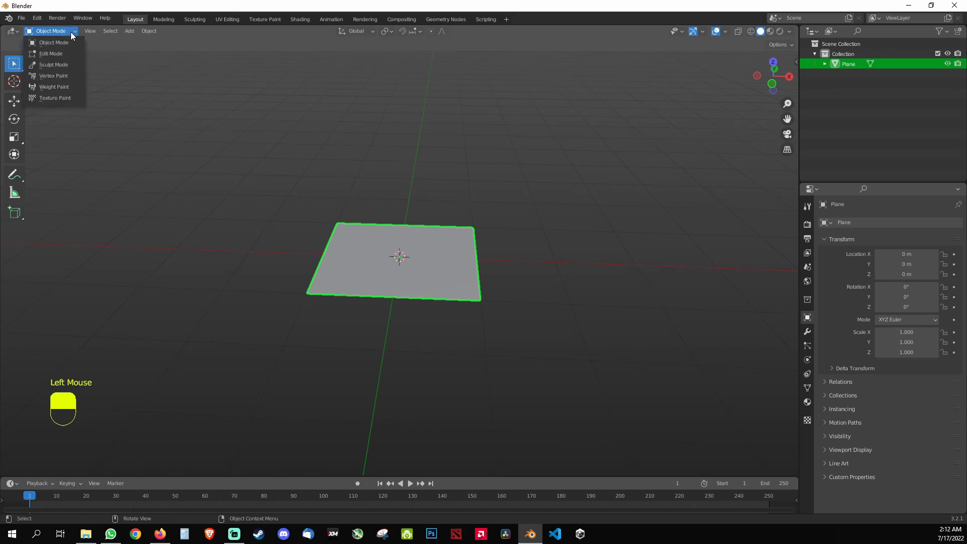
click(383, 343)
Step: Select the plane and switch it to Edit Mode with face selection
middle_drag(446, 325, 397, 288)
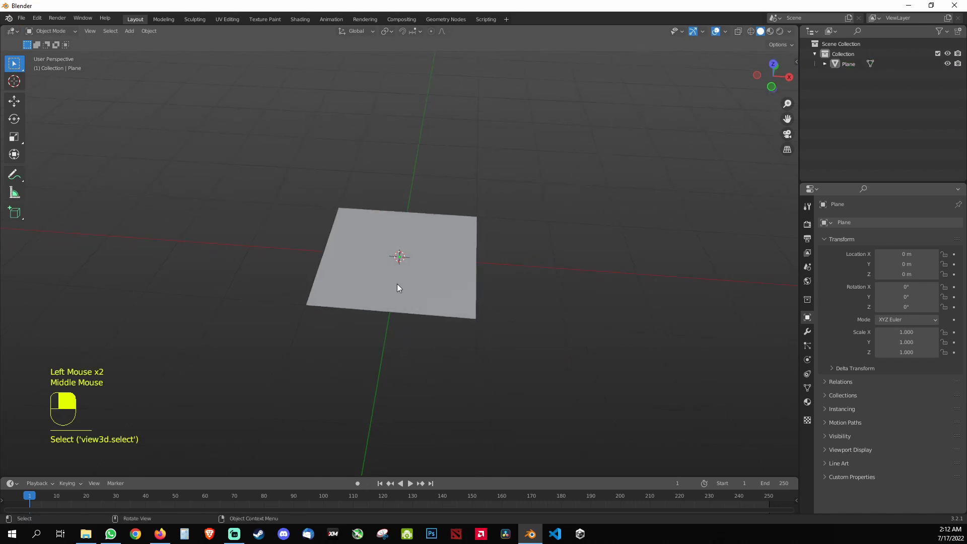
click(408, 285)
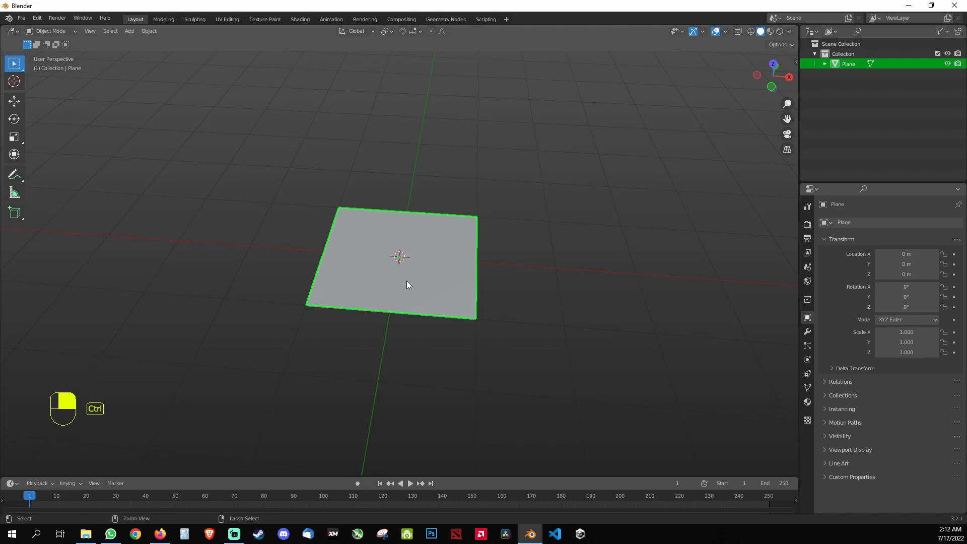
key(ctrl+e)
click(371, 356)
click(389, 283)
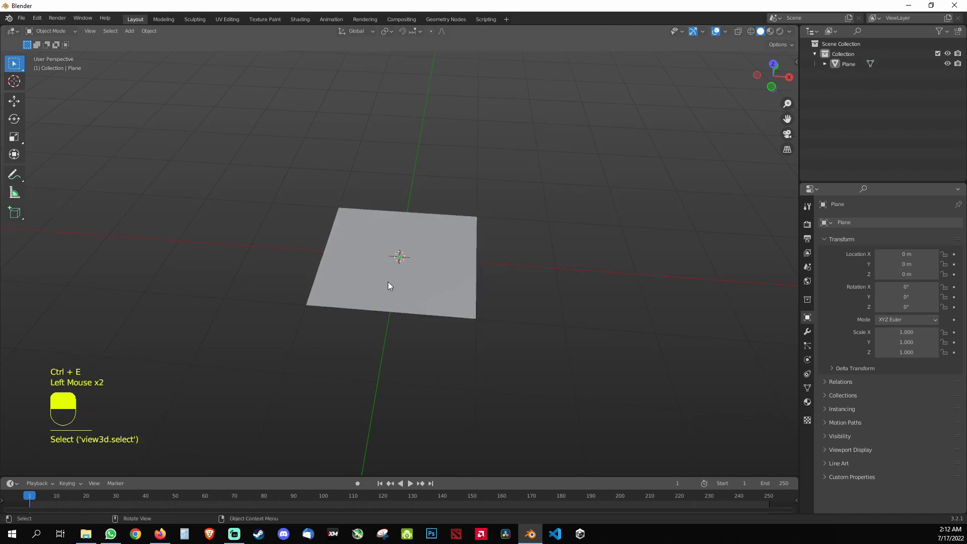
click(392, 343)
click(399, 294)
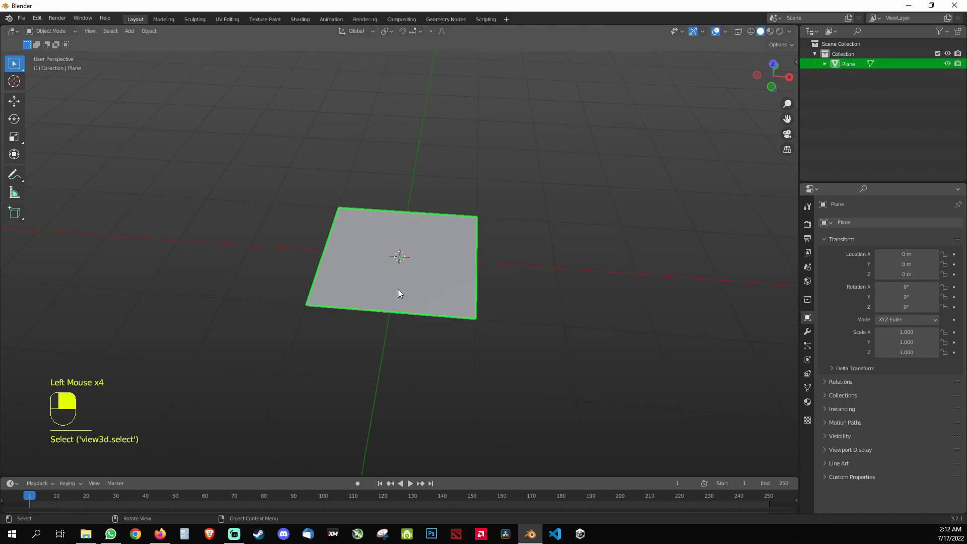
key(Tab)
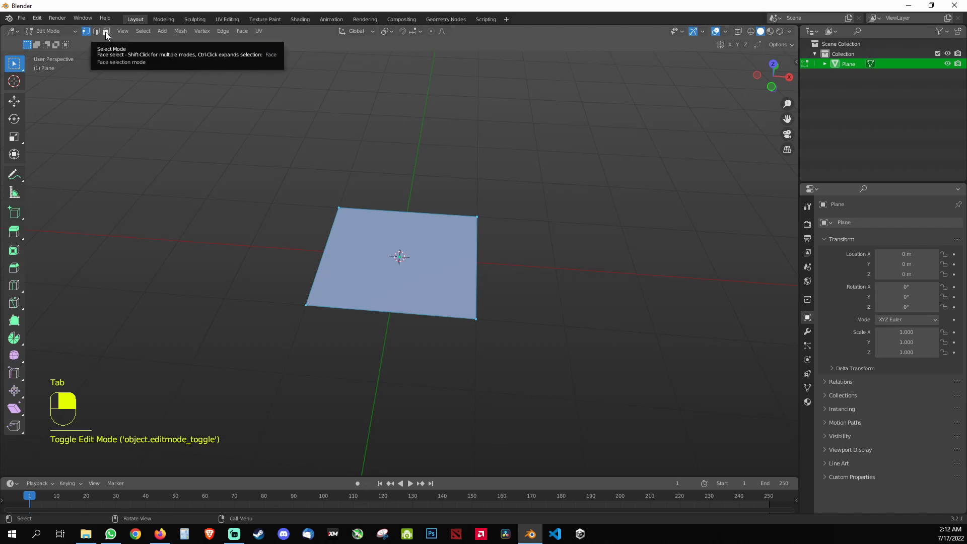
key(3)
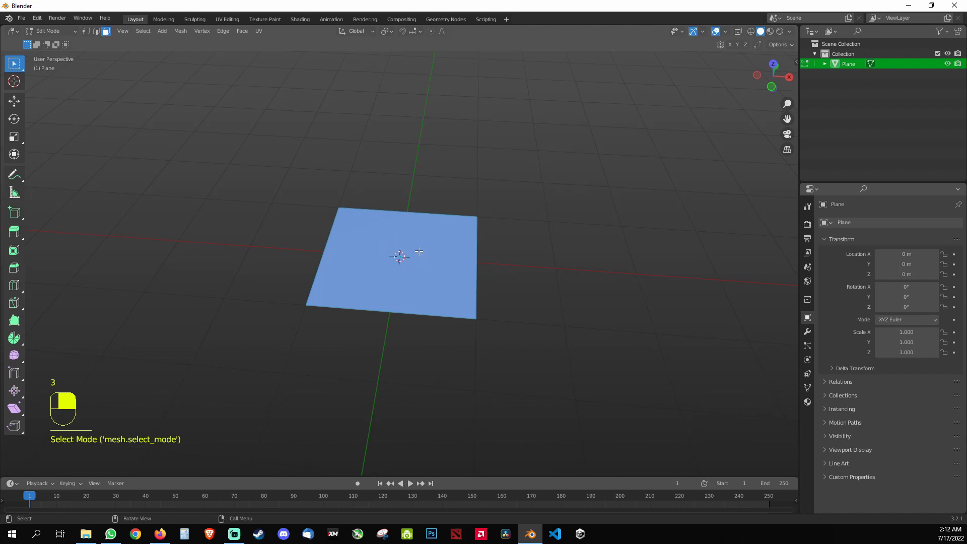
Step: Subdivide the plane's single face
middle_drag(397, 255, 401, 232)
middle_drag(395, 247, 398, 255)
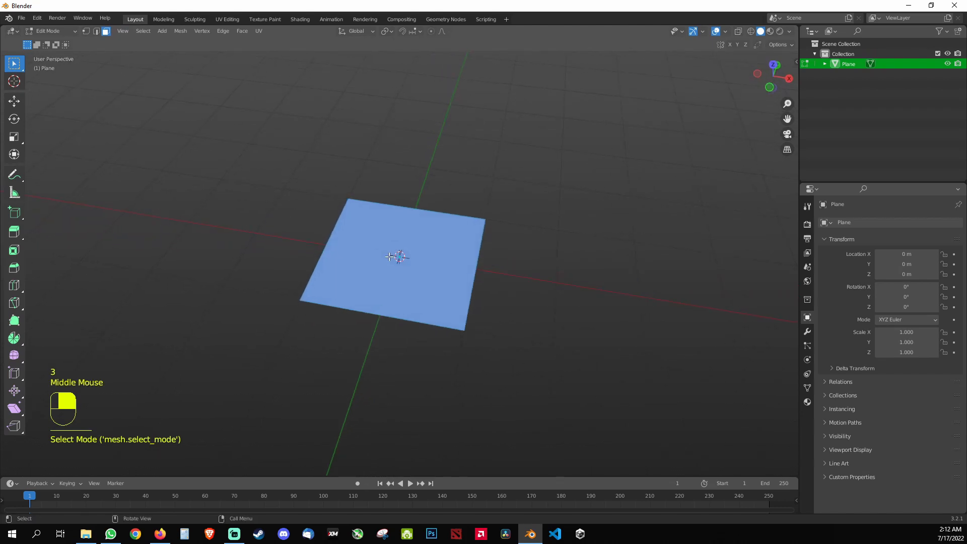
key(ctrl)
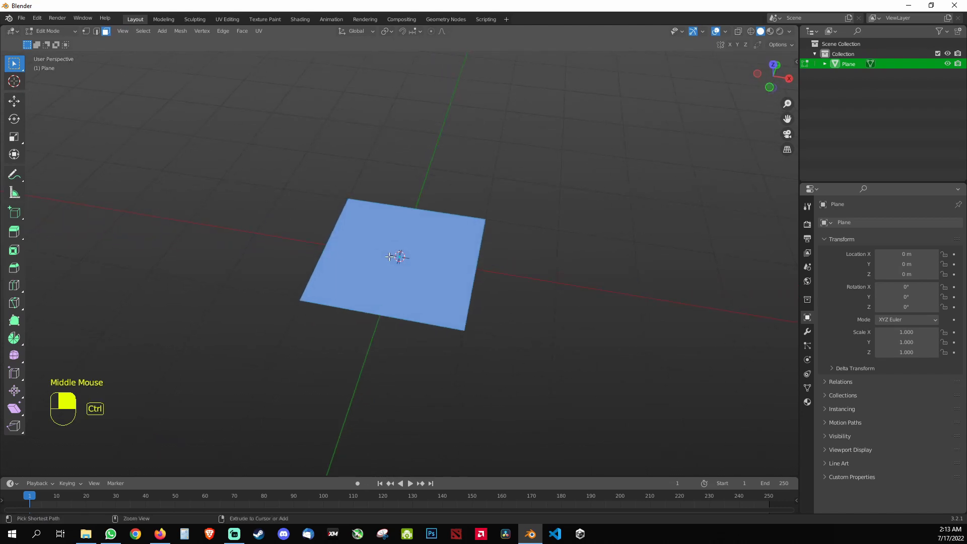
key(ctrl+e)
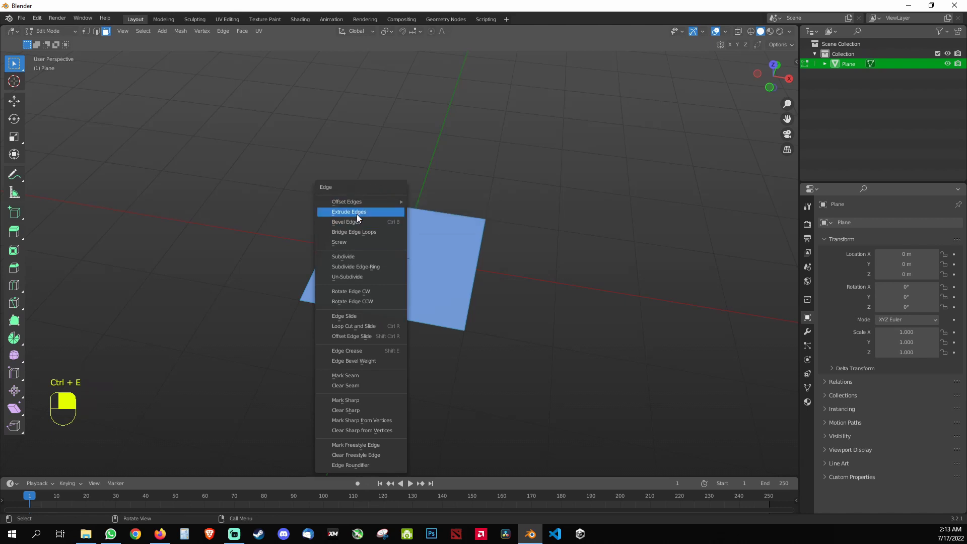
click(375, 256)
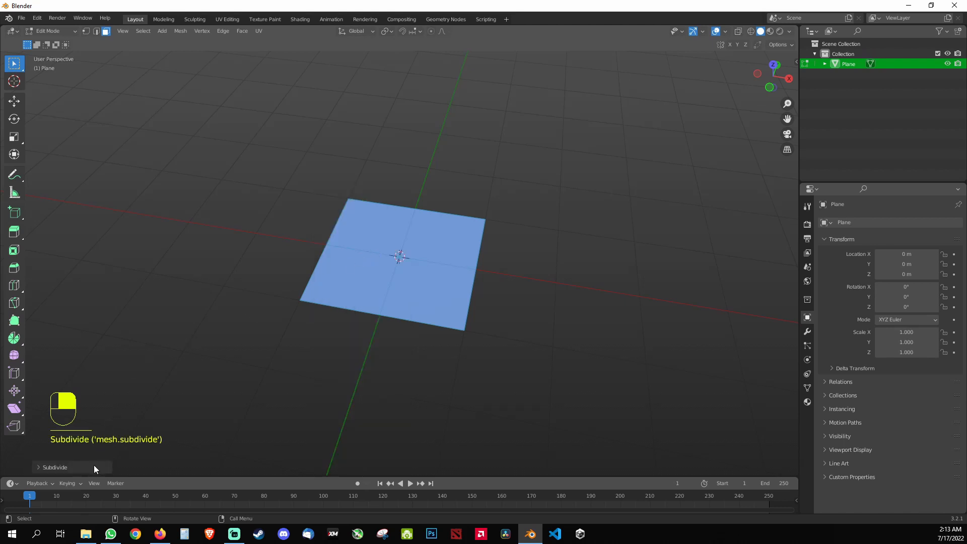
Step: Set the number of cuts of the plane's subdivision to 25
click(42, 468)
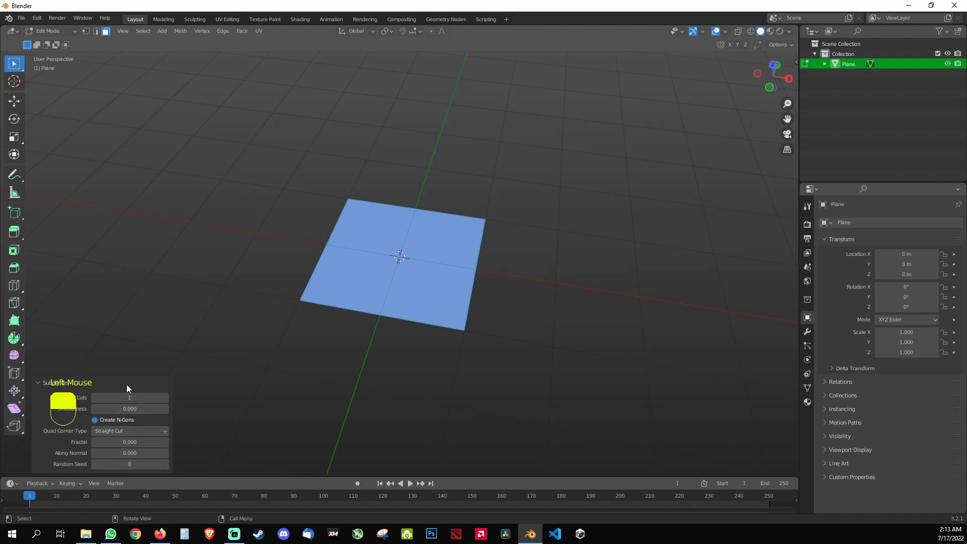
click(140, 383)
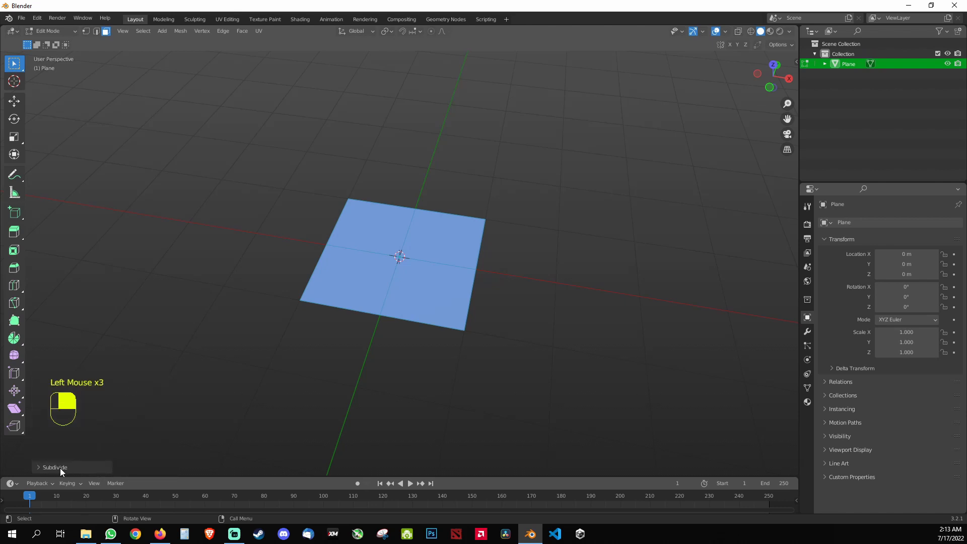
click(37, 467)
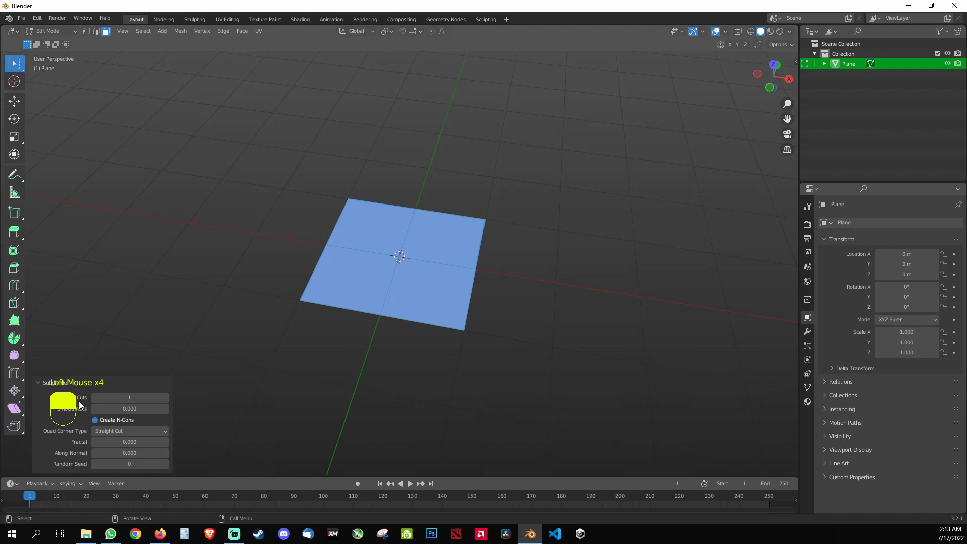
click(116, 400)
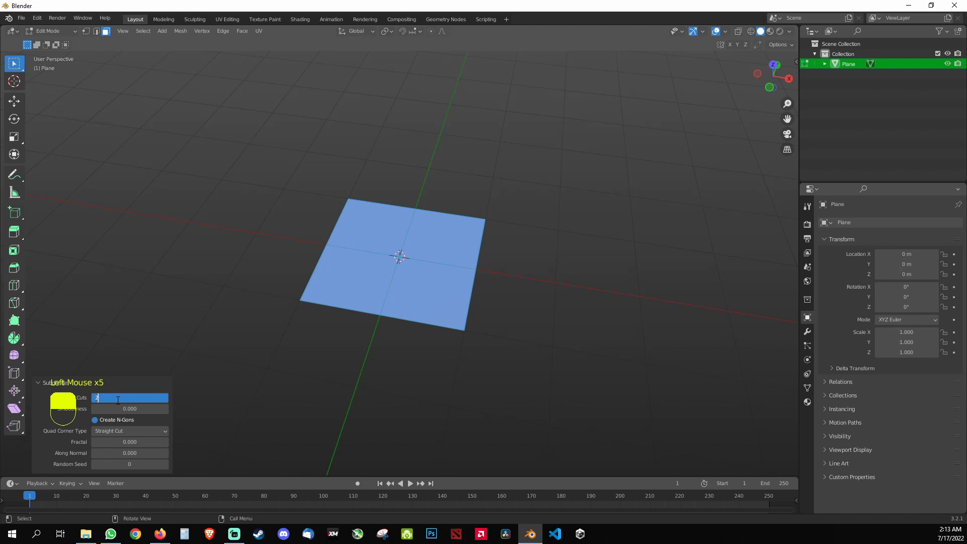
text(25)
key(Return)
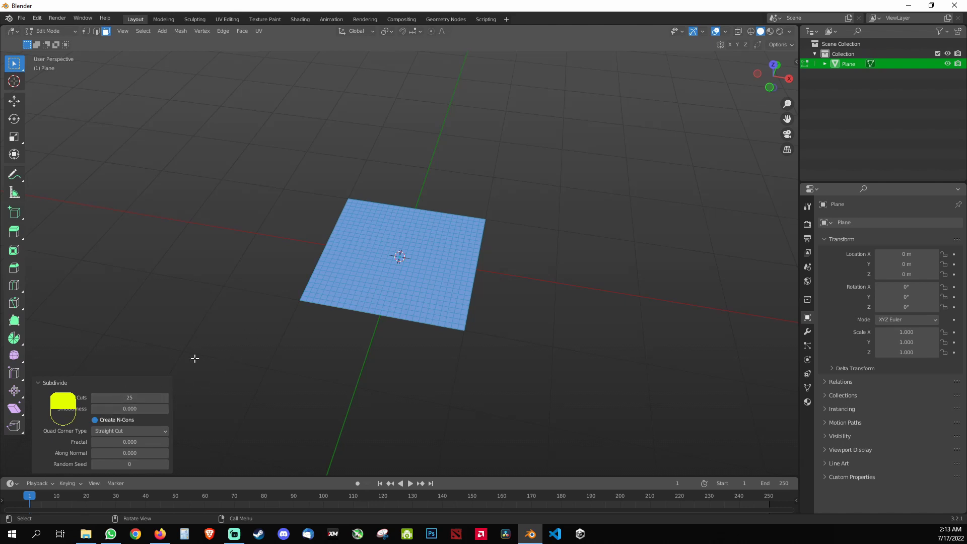
scroll(379, 324, up, 3)
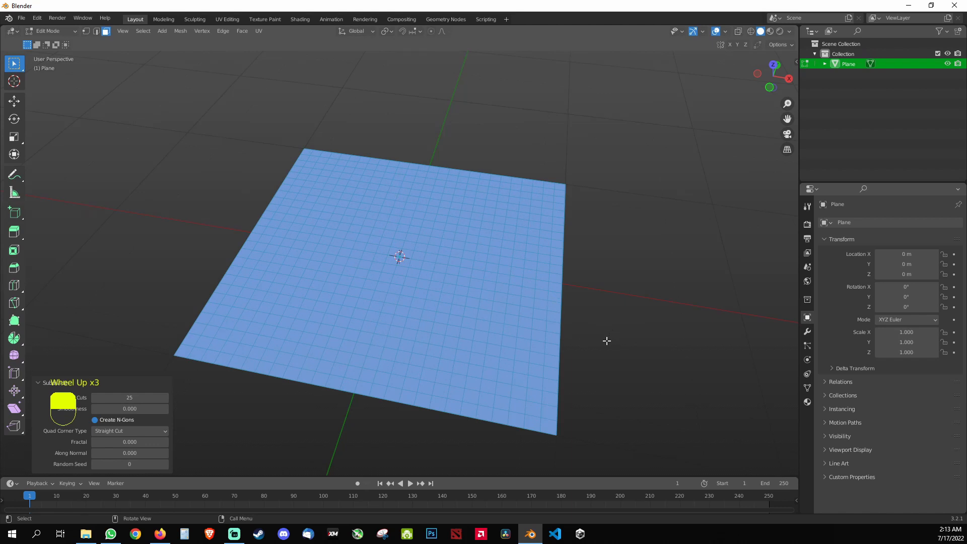
click(41, 384)
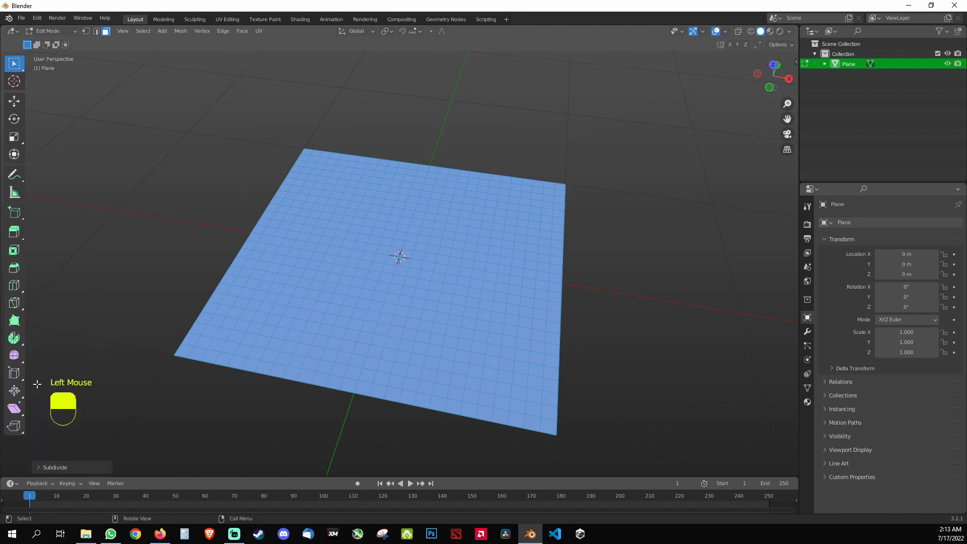
Step: Clear the selection and box-select all faces of the subdivided plane from the top view
click(131, 270)
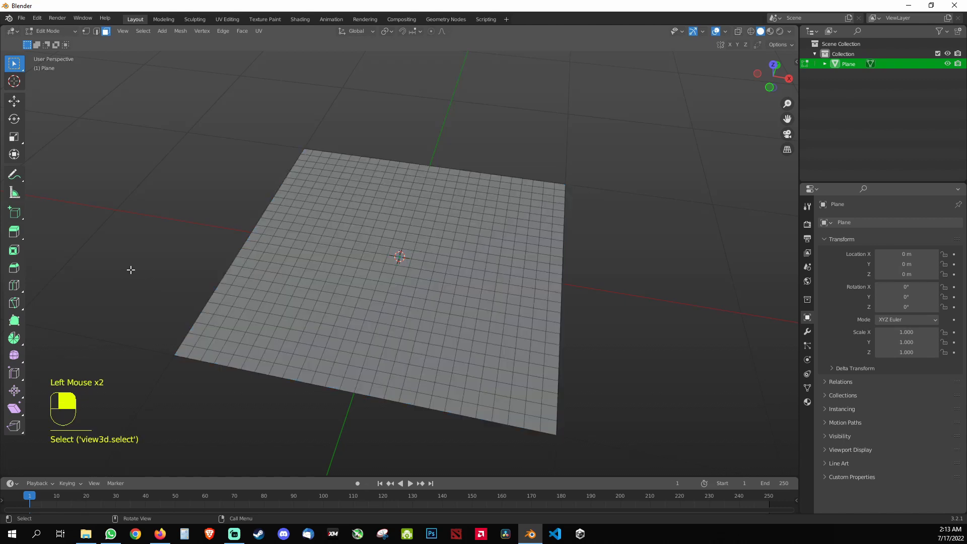
middle_drag(131, 270, 174, 267)
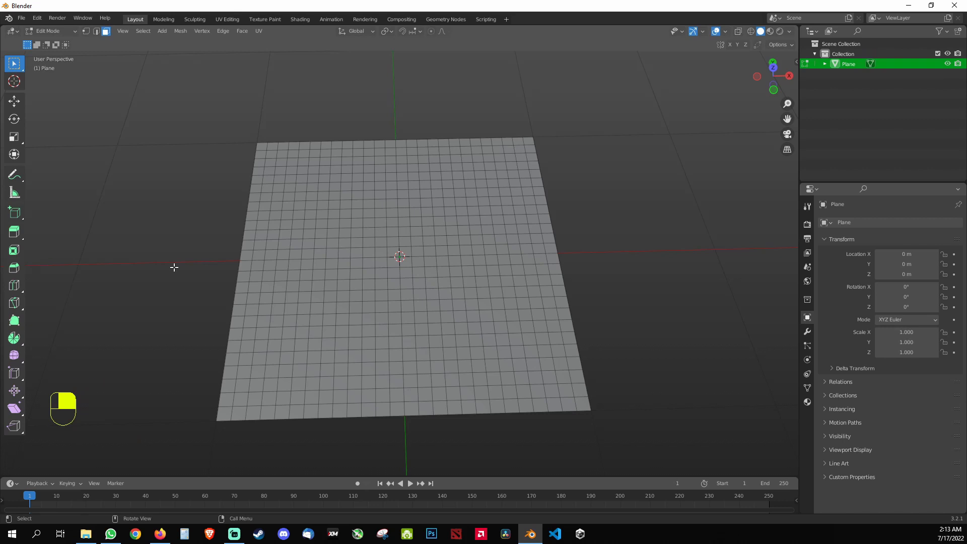
key(KP_7)
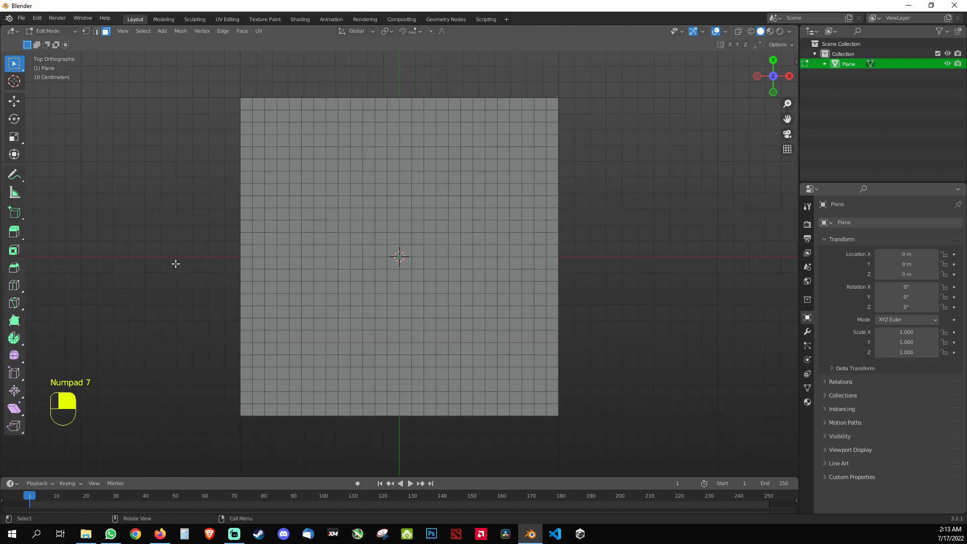
click(219, 77)
drag(220, 77, 593, 423)
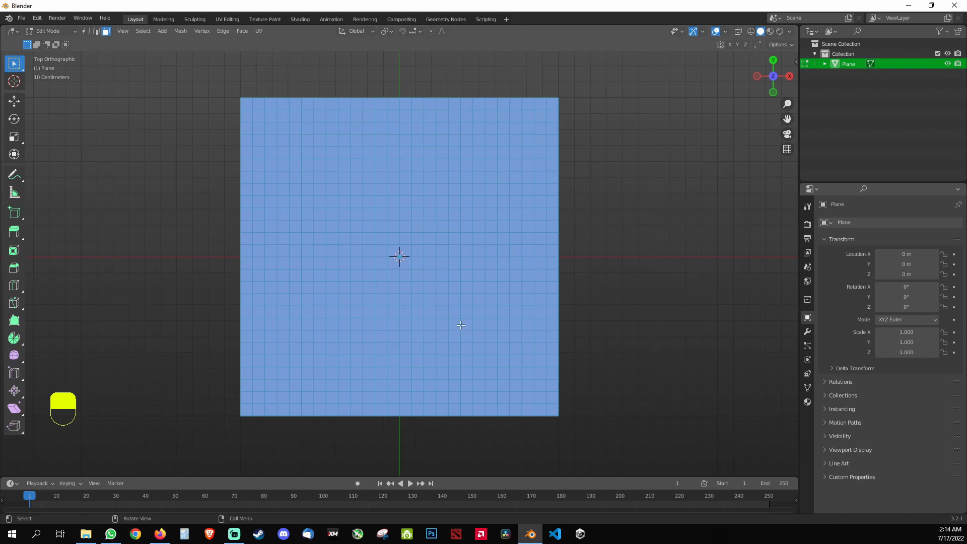
middle_drag(620, 372, 529, 294)
scroll(592, 319, down, 2)
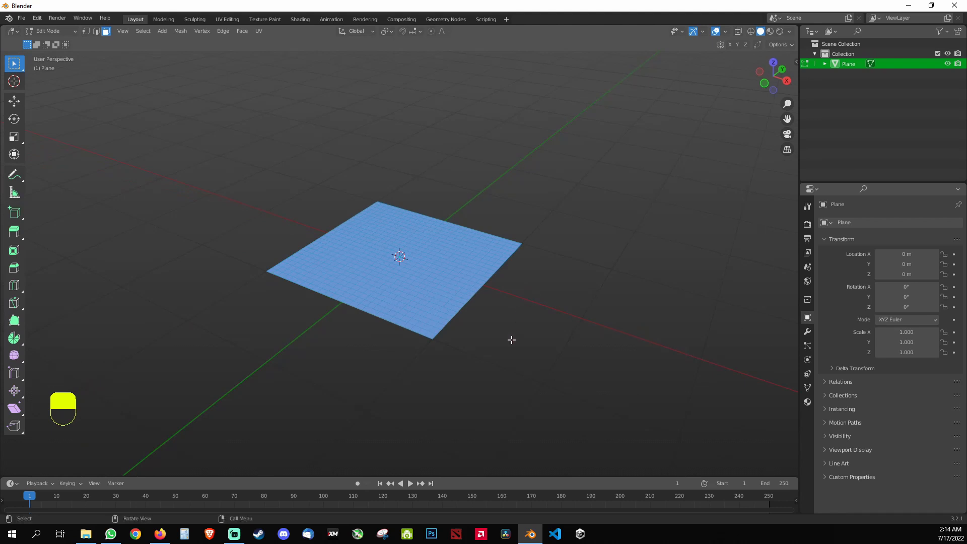
middle_drag(512, 340, 513, 318)
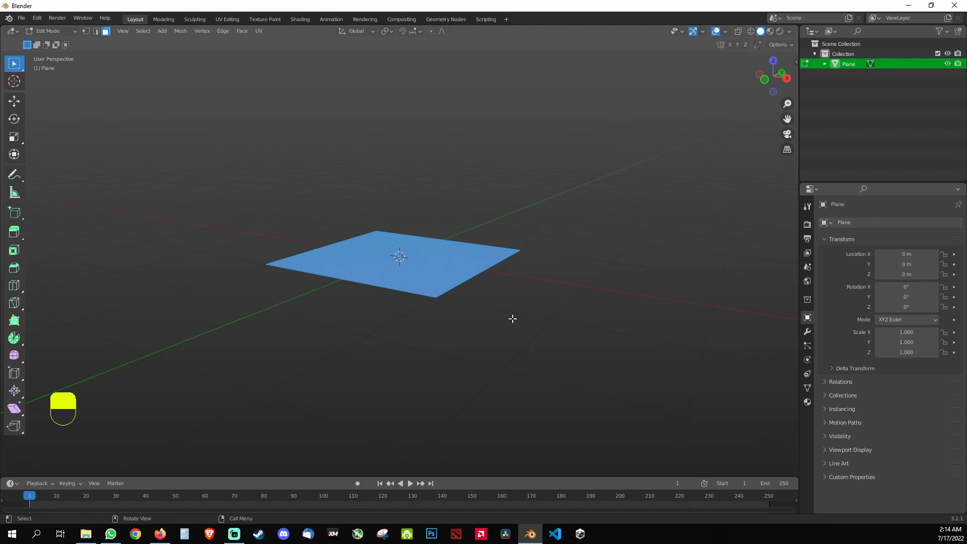
key(e)
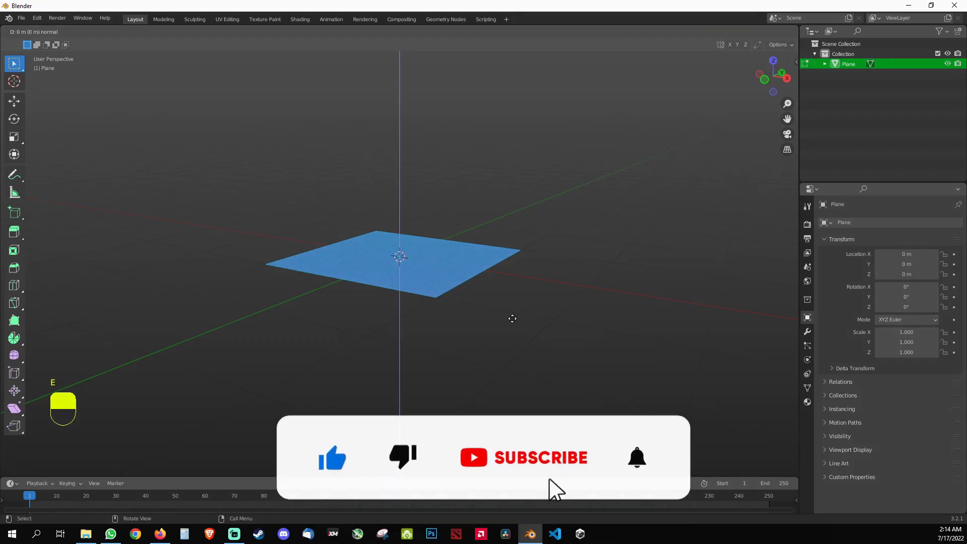
key(z)
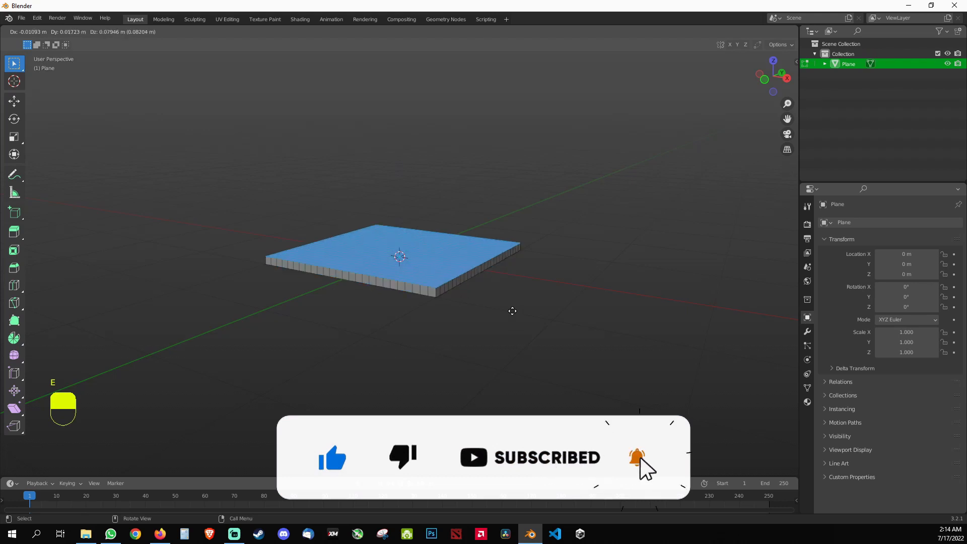
key(z)
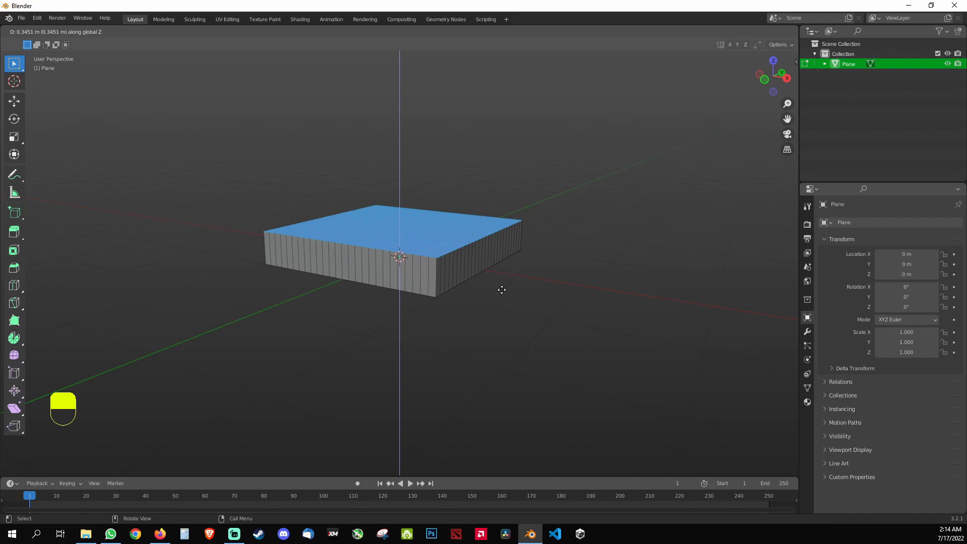
key(z)
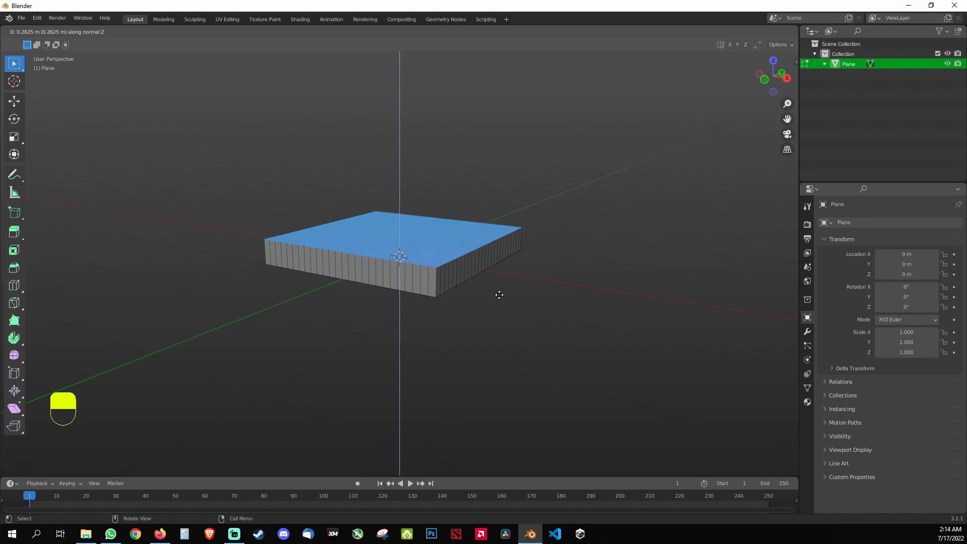
right_click(499, 295)
Step: Extrude all selected faces of the plane upward along global Z by about 0.27 m and clear the selection
key(e)
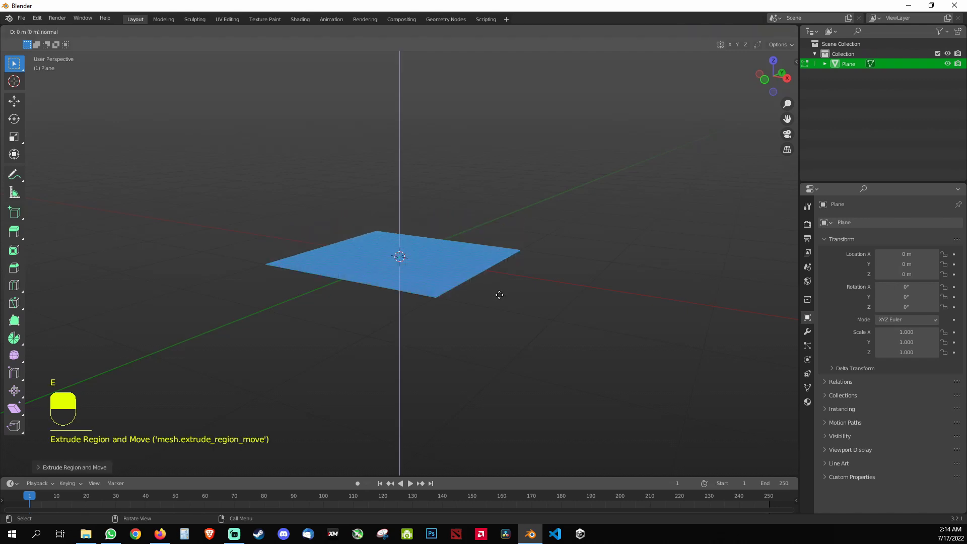
key(z)
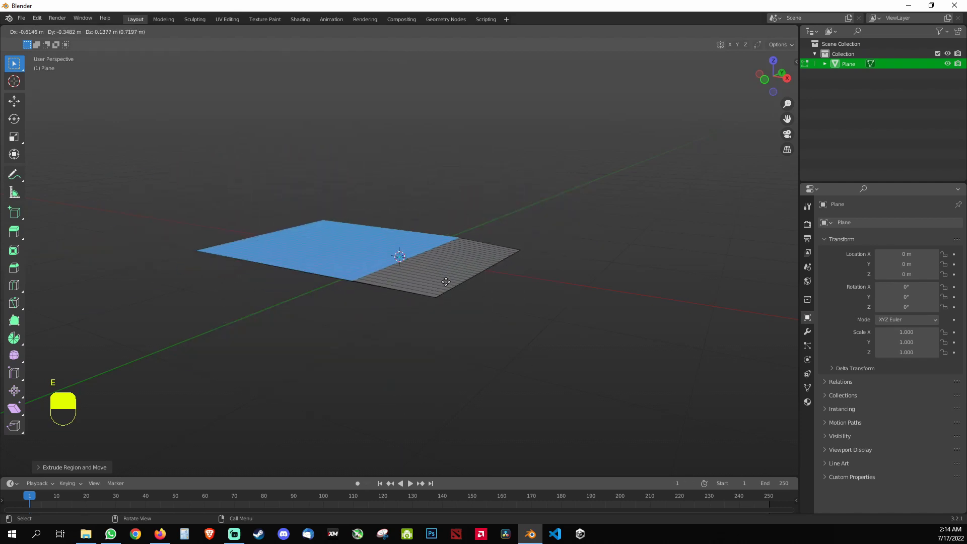
key(z)
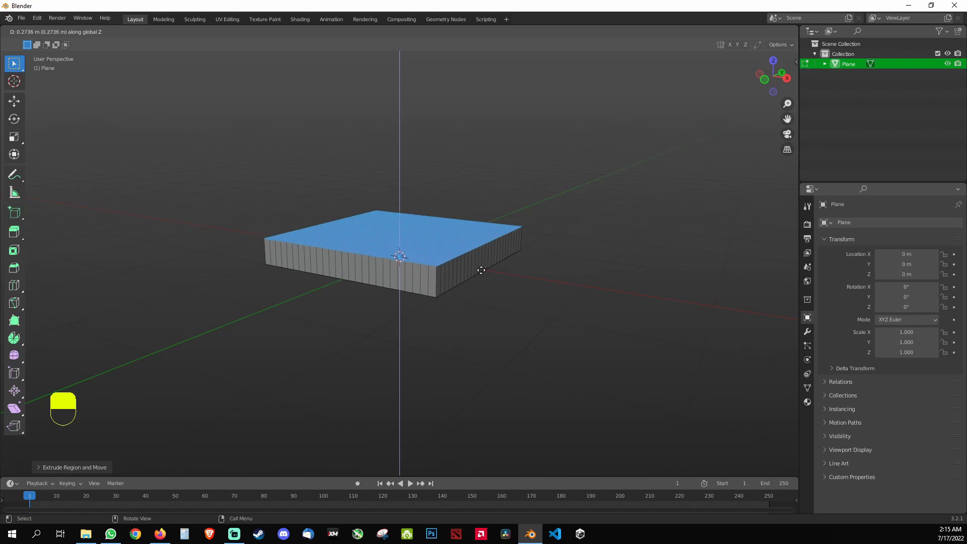
click(480, 272)
click(441, 358)
Step: Examine the extruded block's underside, side walls and gridded top surface
middle_drag(441, 358, 393, 343)
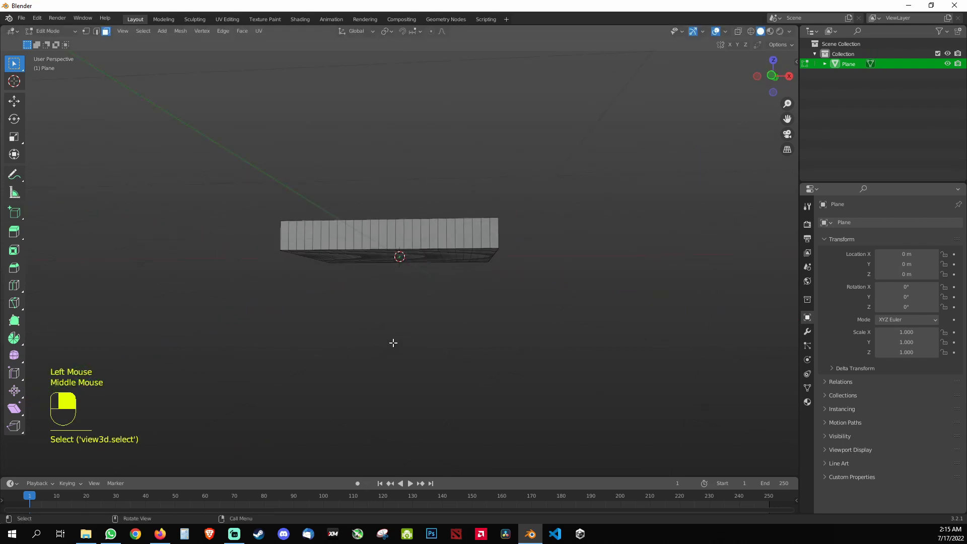
scroll(453, 268, up, 2)
middle_drag(453, 267, 414, 281)
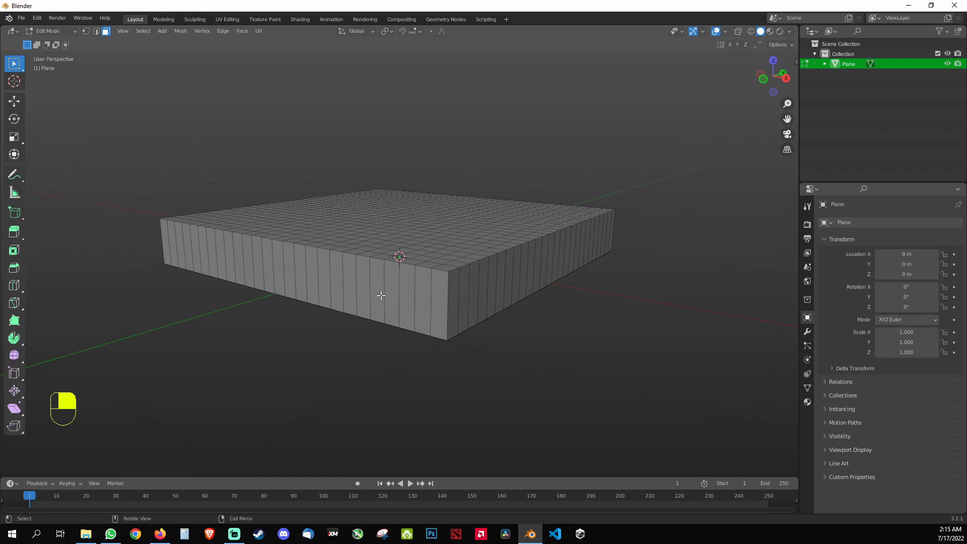
middle_drag(412, 295, 361, 288)
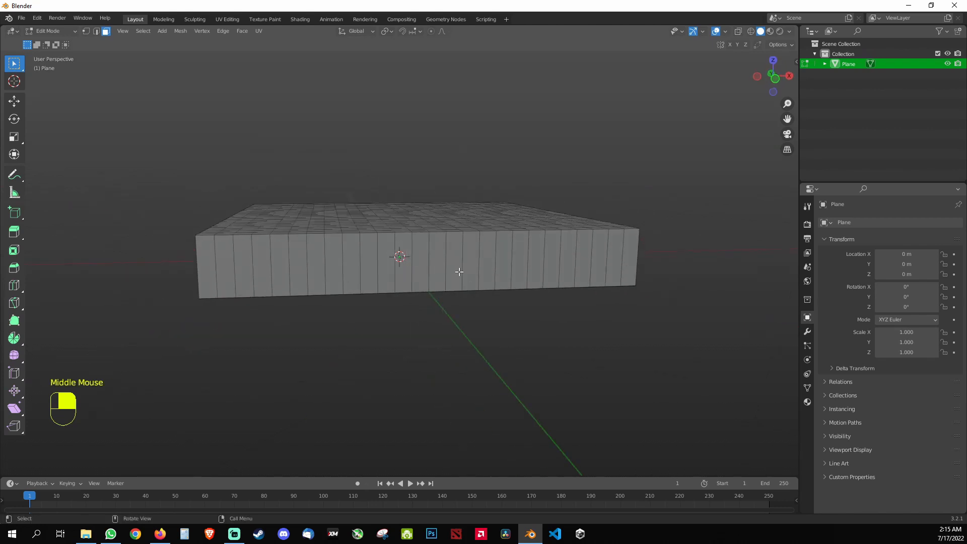
middle_drag(494, 264, 460, 270)
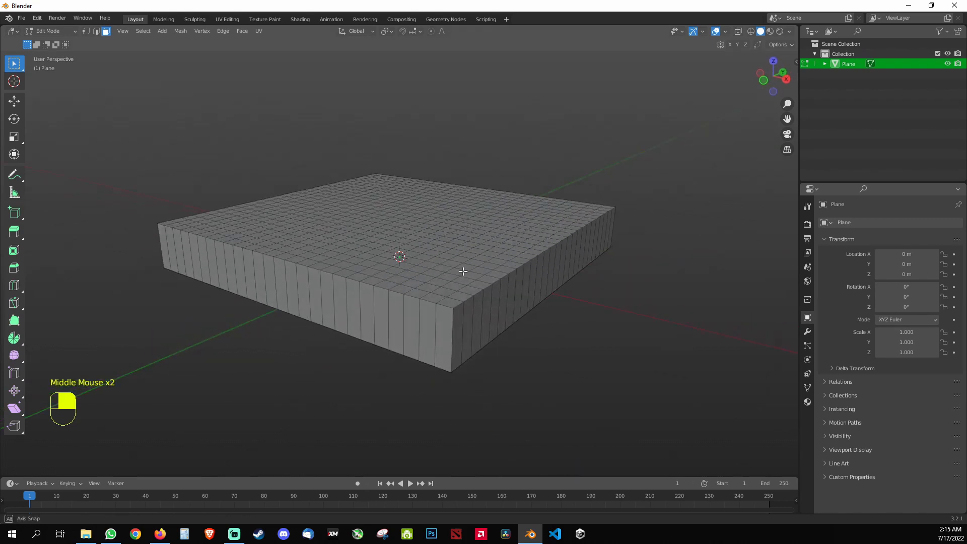
mouse_move(518, 298)
middle_down()
mouse_move(548, 313)
mouse_move(546, 292)
mouse_move(529, 298)
middle_up()
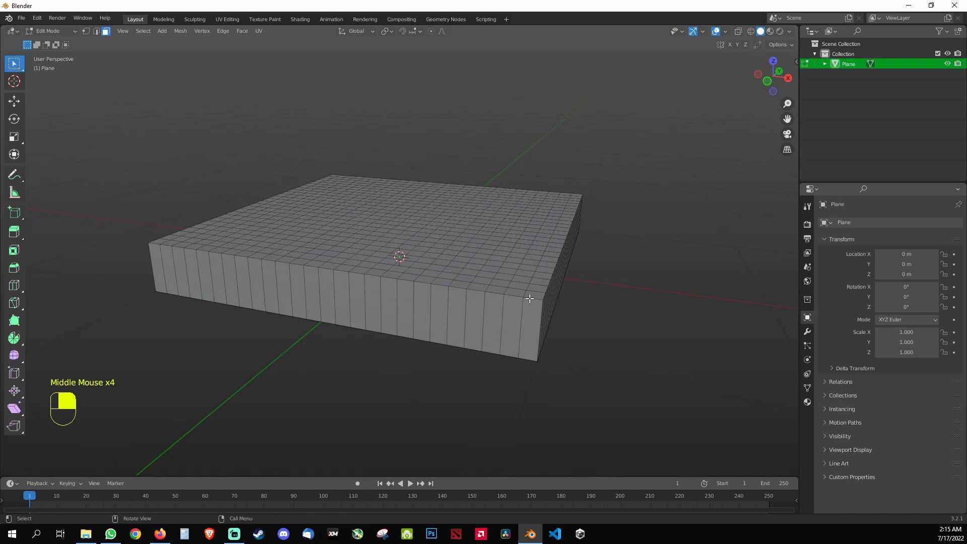
Step: Switch the block's mesh to edge selection mode
key(KP_7)
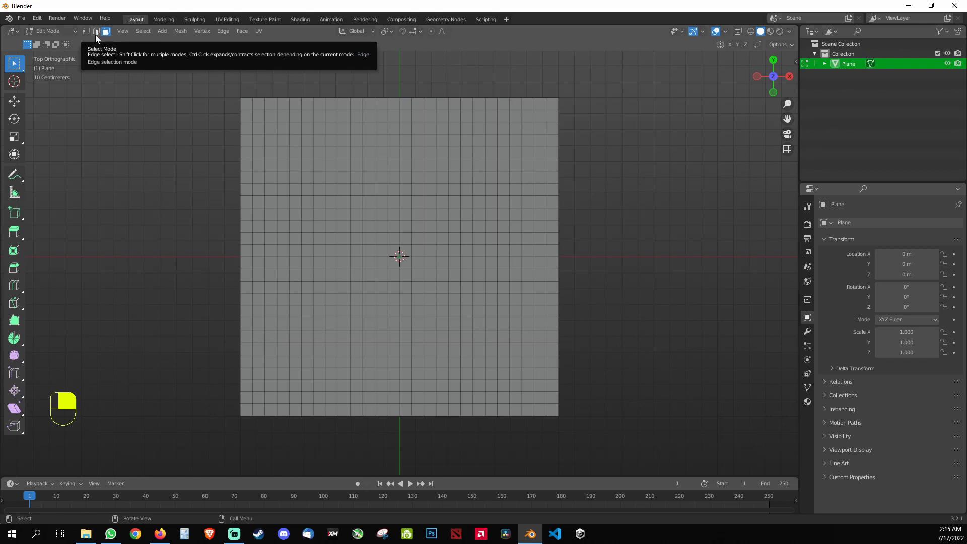
key(2)
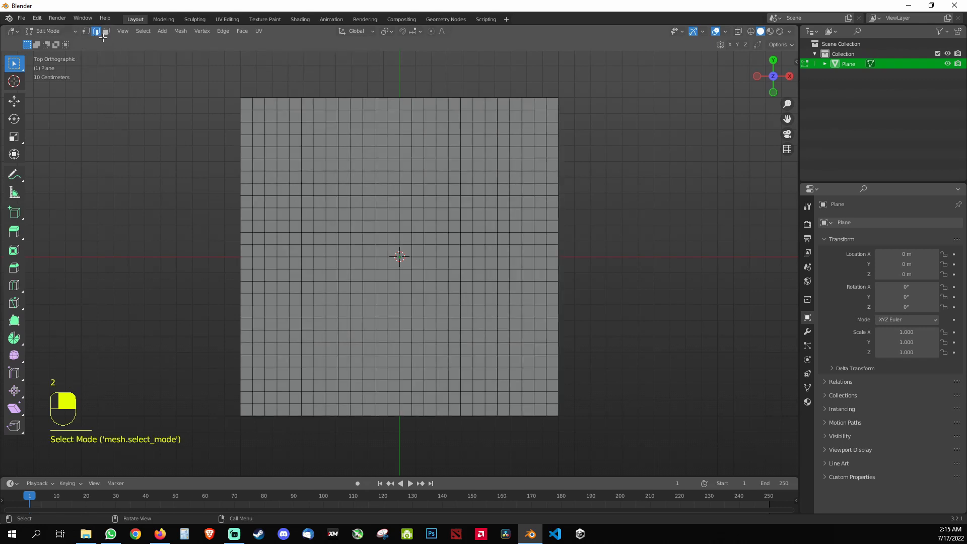
middle_drag(597, 304, 579, 230)
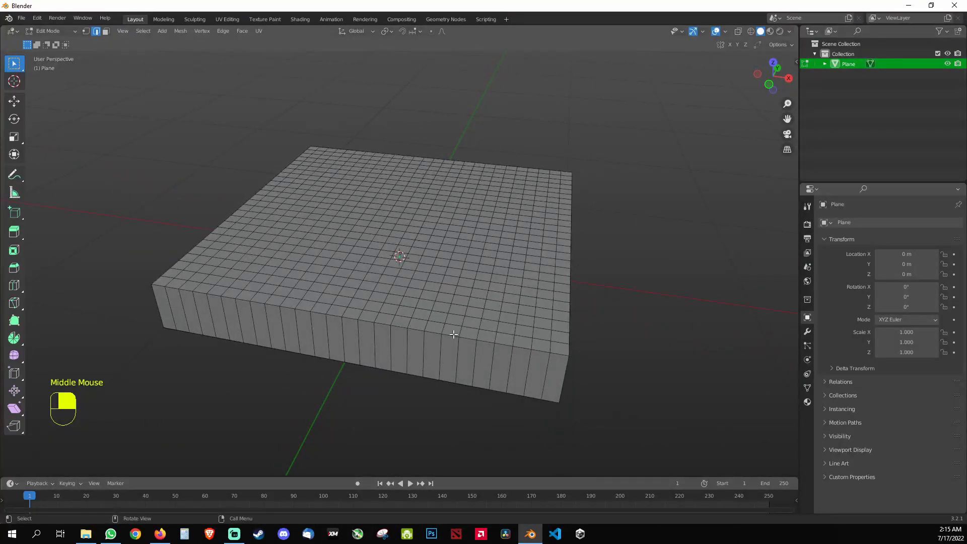
Step: Try selecting single edges, vertices and faces along the block's front top rim in the different selection modes
click(522, 337)
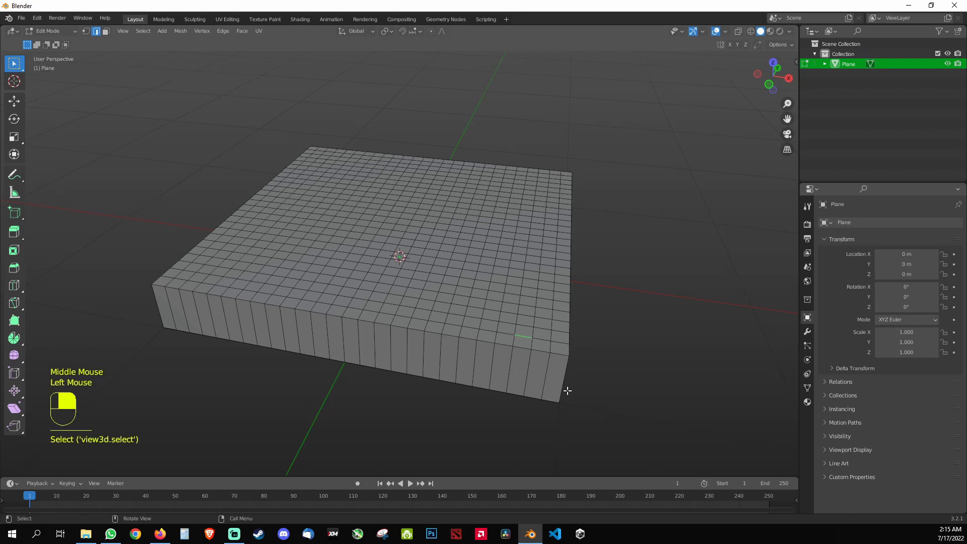
click(521, 348)
key(1)
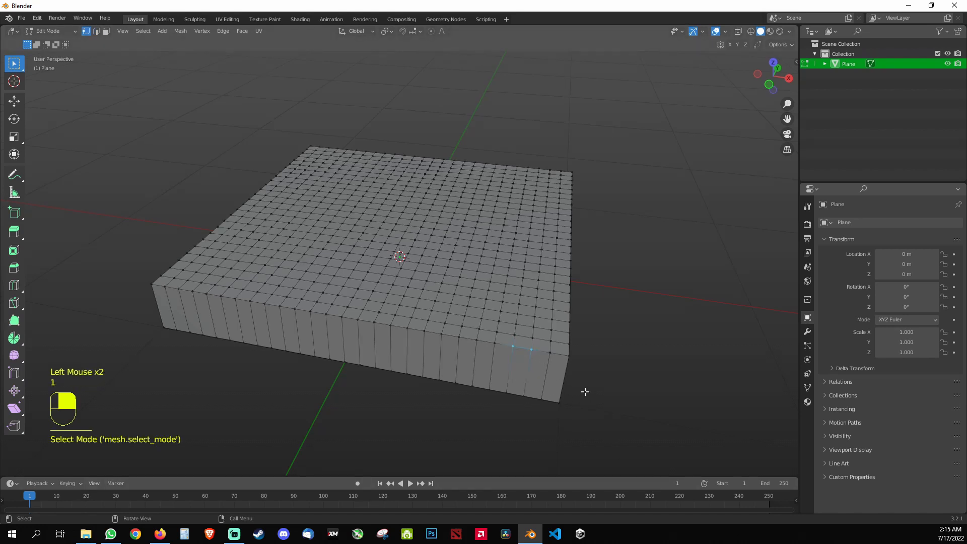
click(572, 359)
click(551, 354)
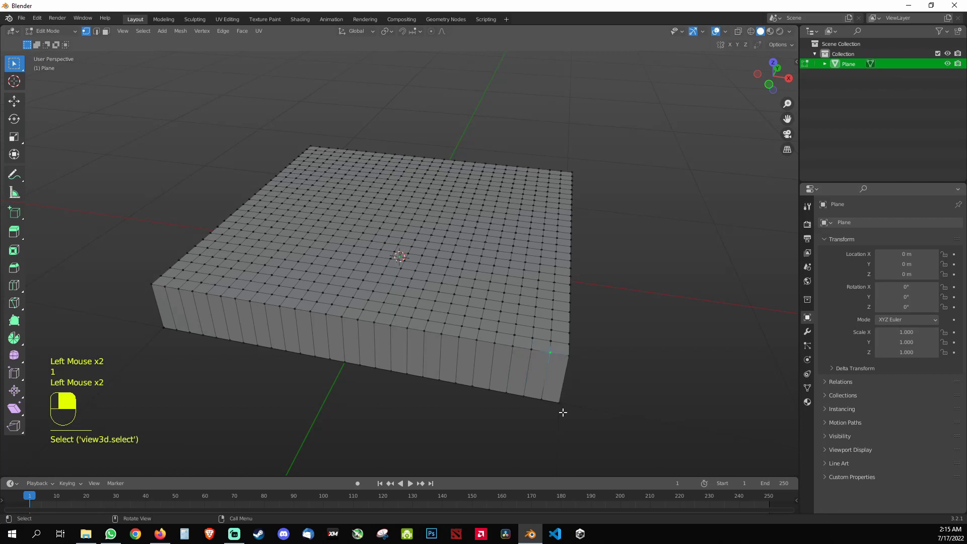
key(3)
click(527, 349)
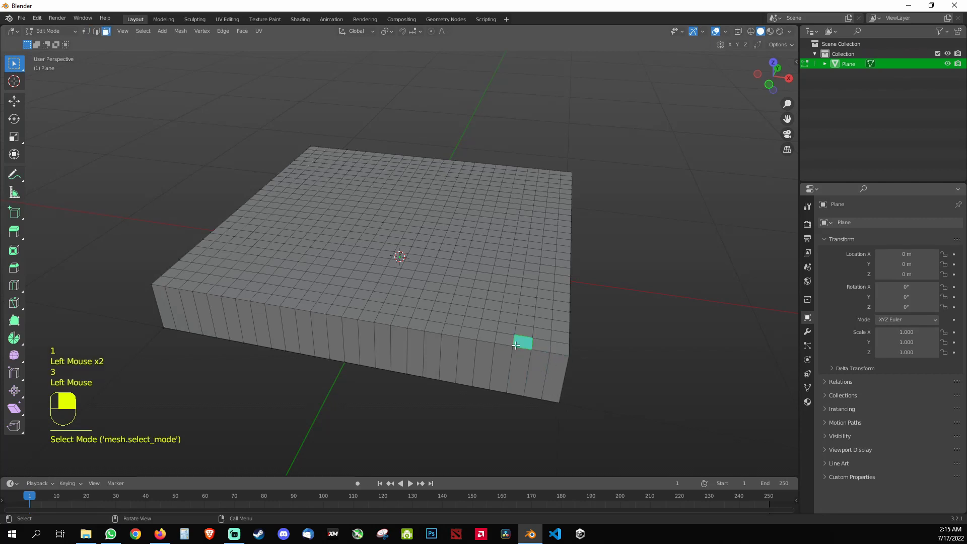
click(516, 352)
click(504, 354)
click(486, 358)
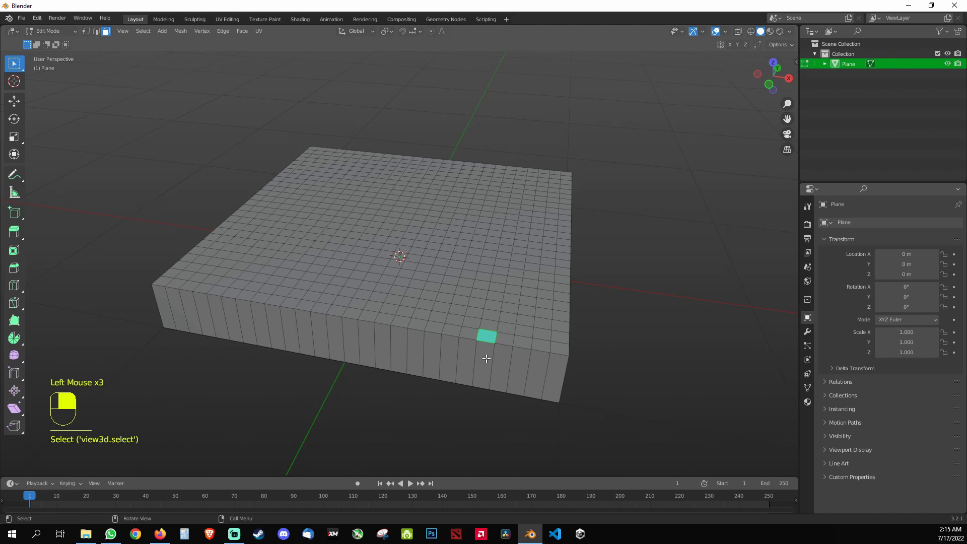
Step: Return to edge selection, try picking individual edges along the top rim, and clear the selection
key(2)
click(492, 403)
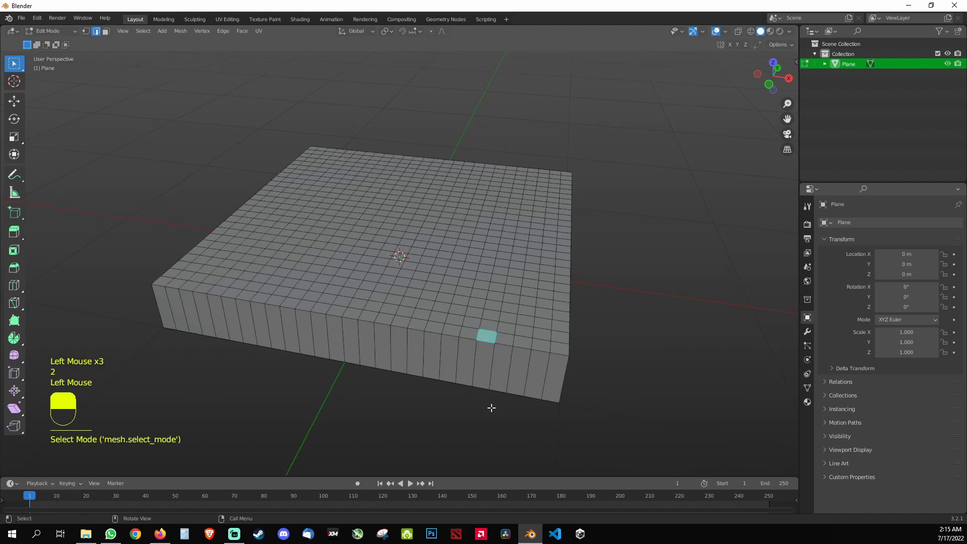
click(488, 342)
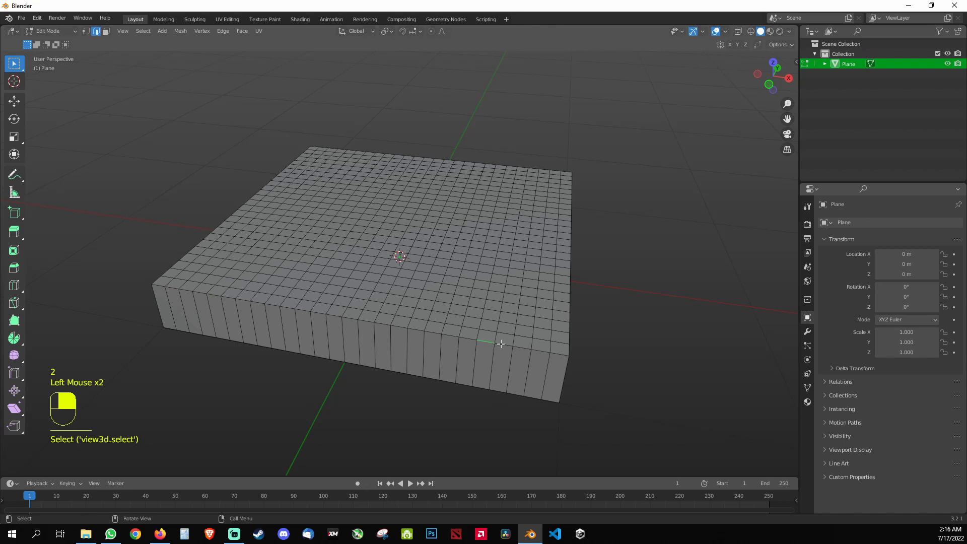
shift+click(519, 346)
shift+click(524, 345)
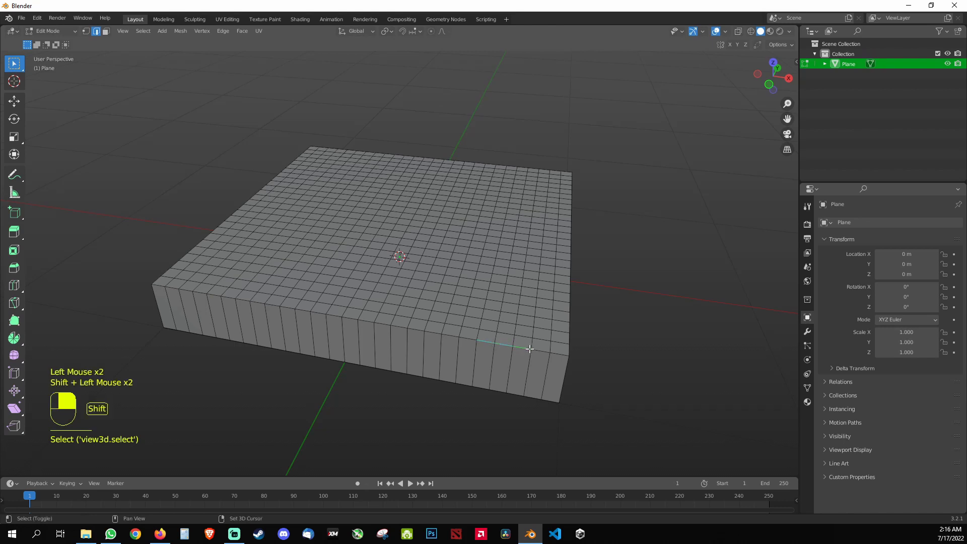
click(569, 340)
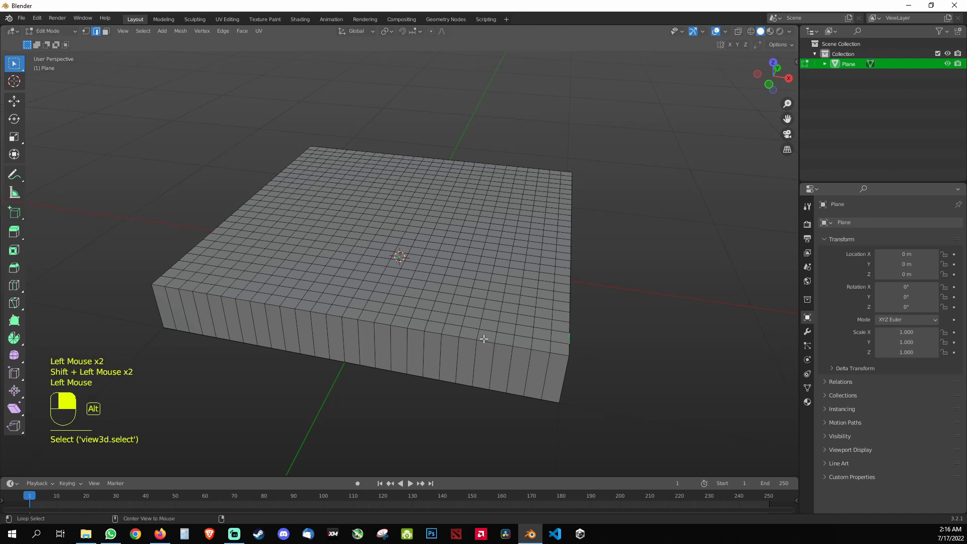
click(583, 350)
click(419, 416)
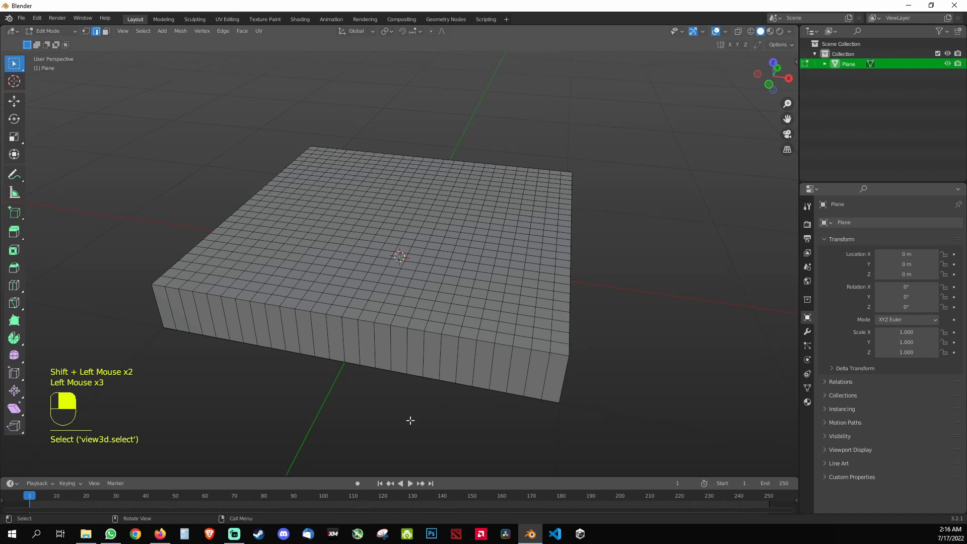
Step: Loop-select the edges along all four sides of the block's top rim as one combined selection
alt+shift+click(450, 335)
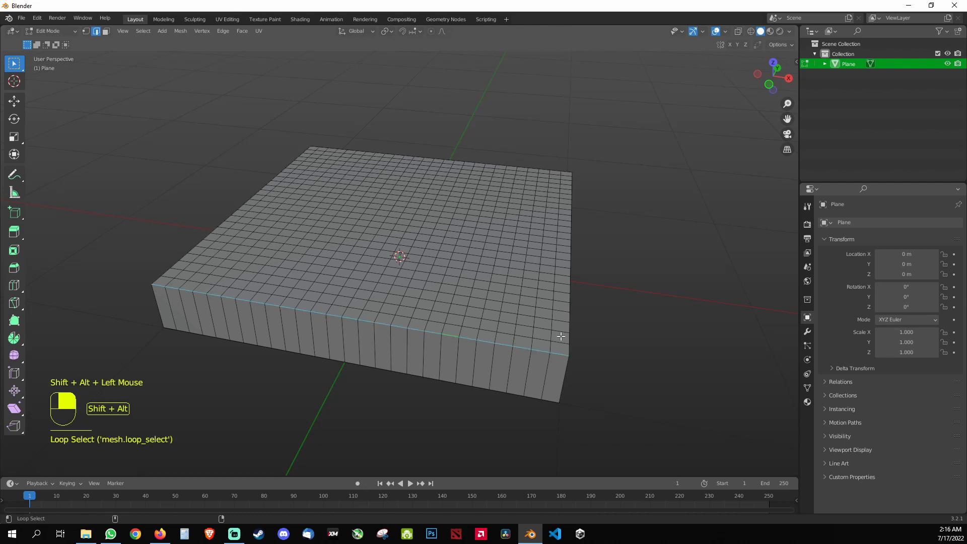
alt+shift+click(570, 316)
middle_drag(550, 239, 559, 174)
alt+shift+click(560, 175)
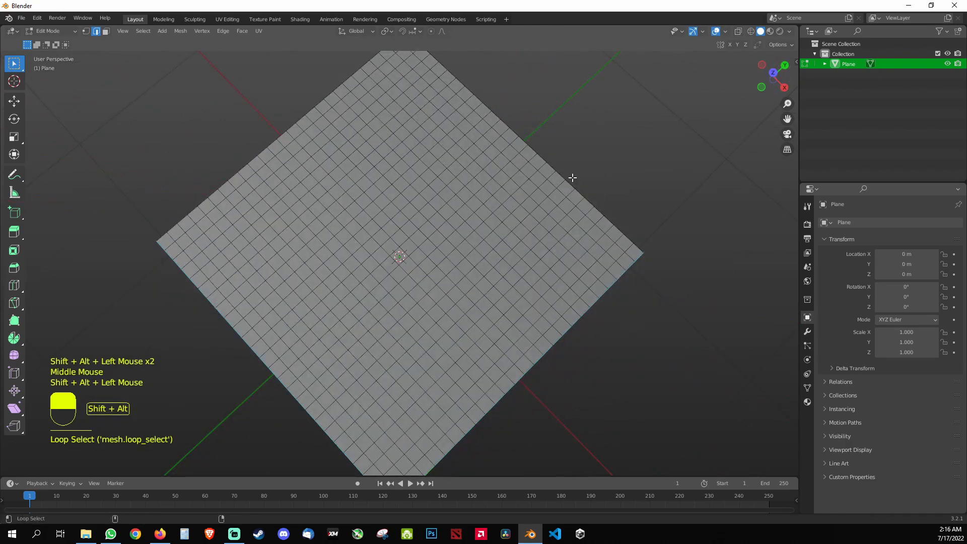
middle_drag(447, 211, 297, 344)
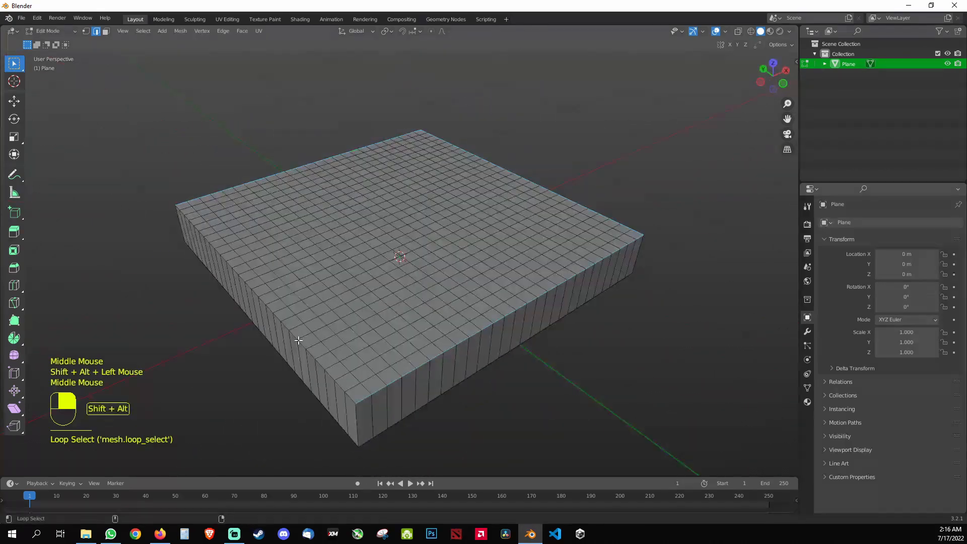
alt+shift+click(299, 344)
middle_drag(552, 381, 147, 361)
middle_drag(606, 240, 483, 265)
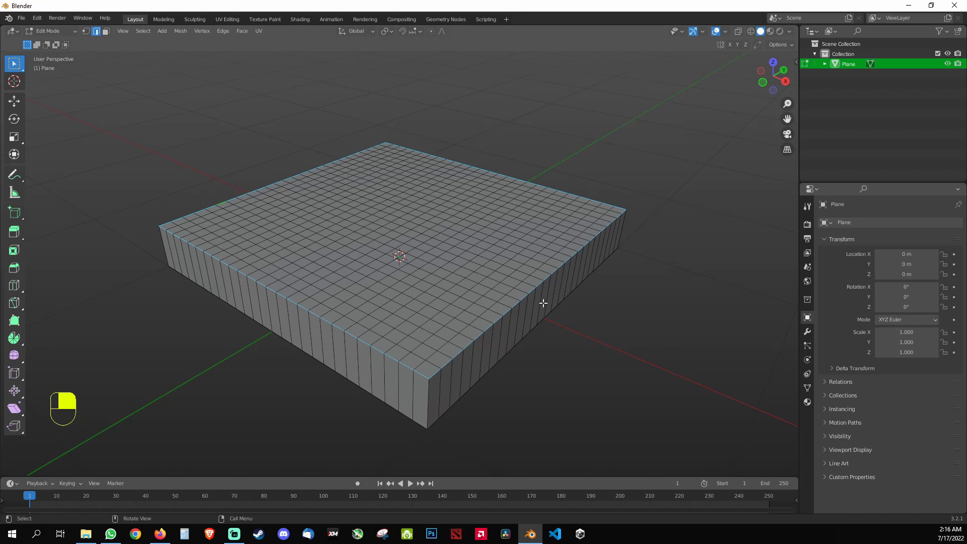
middle_drag(555, 305, 554, 297)
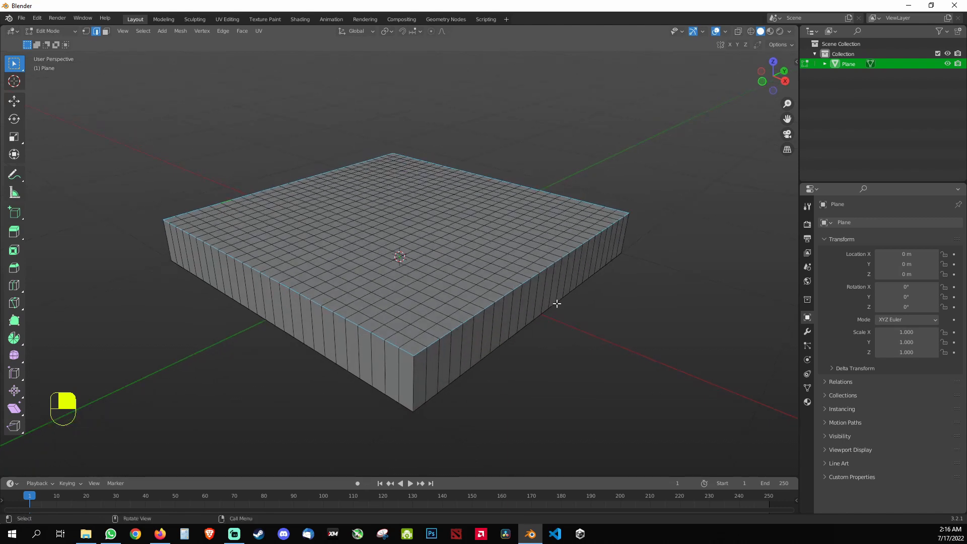
Step: Bevel the selected top rim edges with one segment and a width of about 0.077 m, and clear the selection
key(ctrl)
key(ctrl+b)
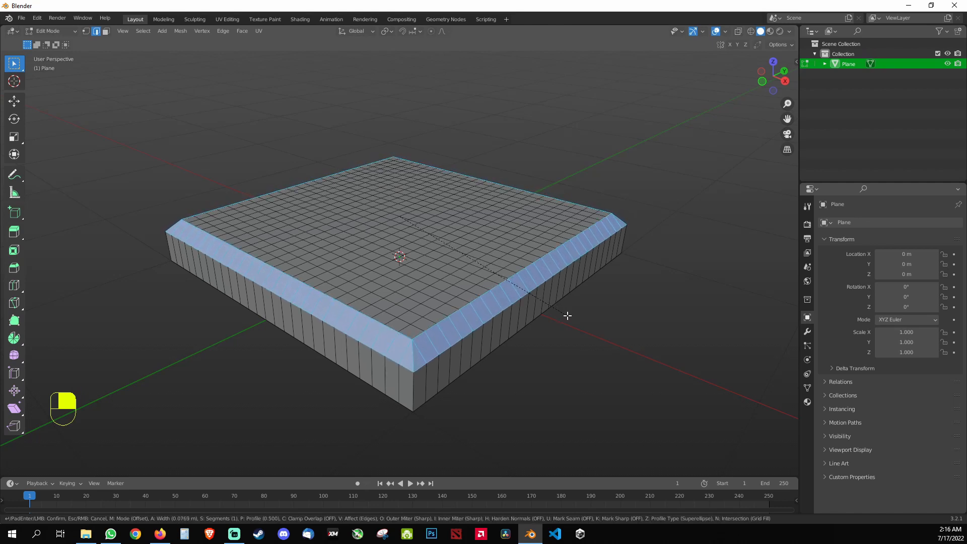
click(568, 315)
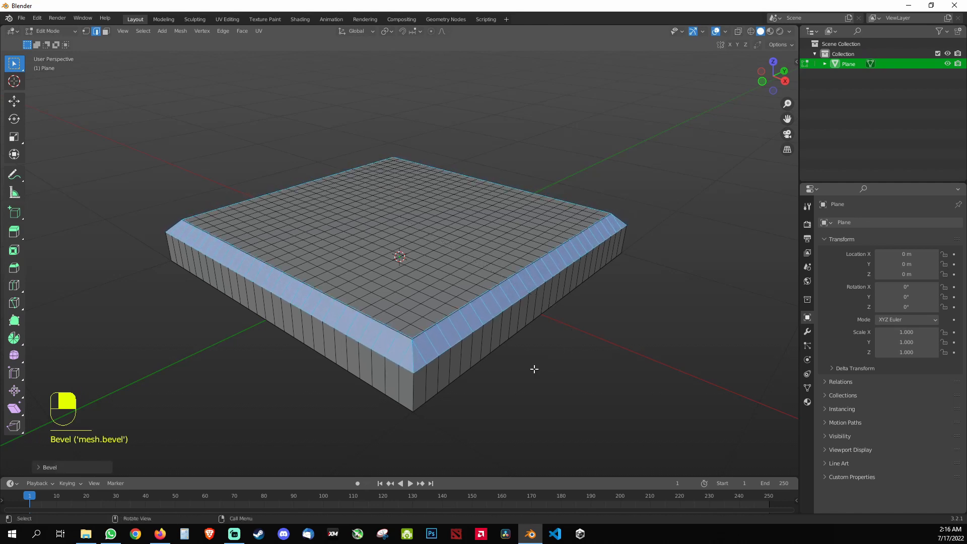
click(361, 376)
click(529, 368)
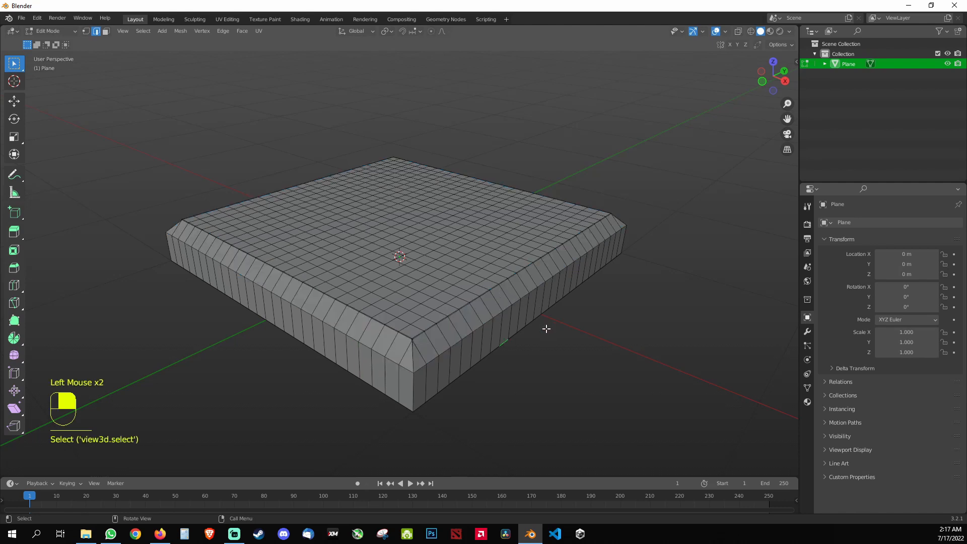
click(555, 341)
Step: Switch to face selection and box-select all top and bevel faces of the block from the top view
middle_drag(421, 356, 462, 334)
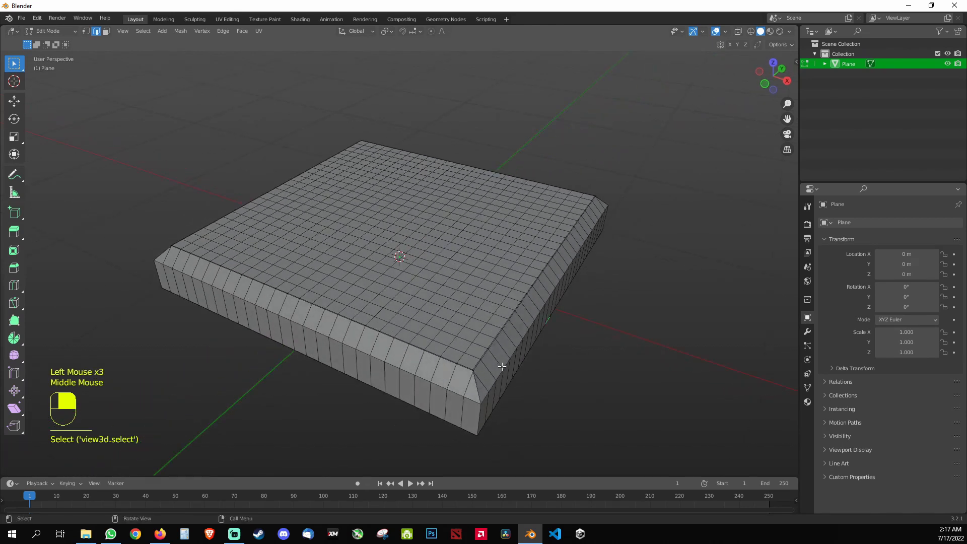
key(KP_7)
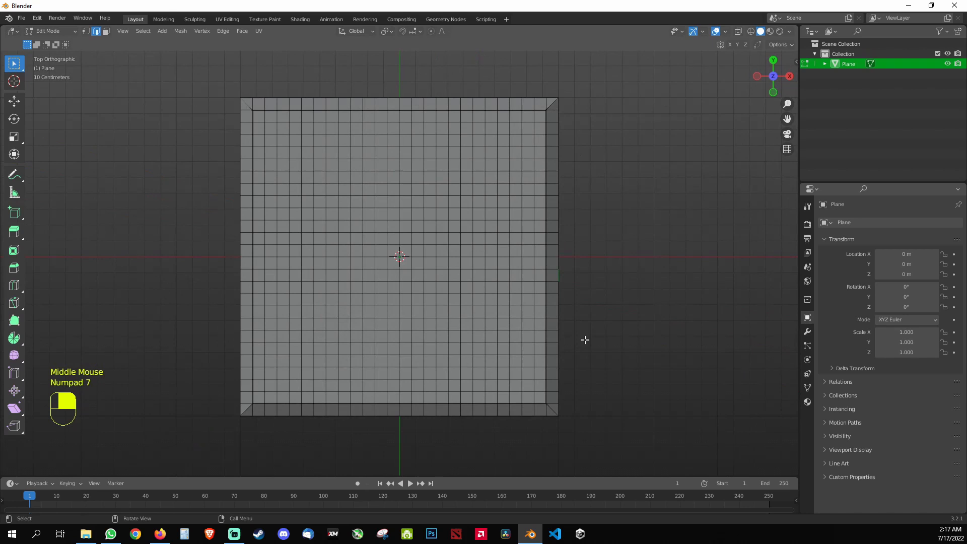
click(607, 327)
key(3)
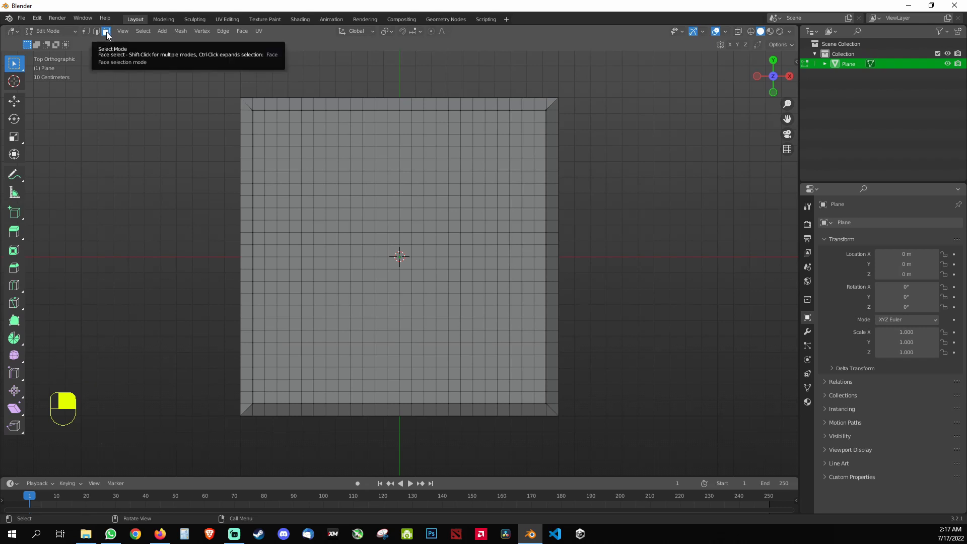
click(196, 77)
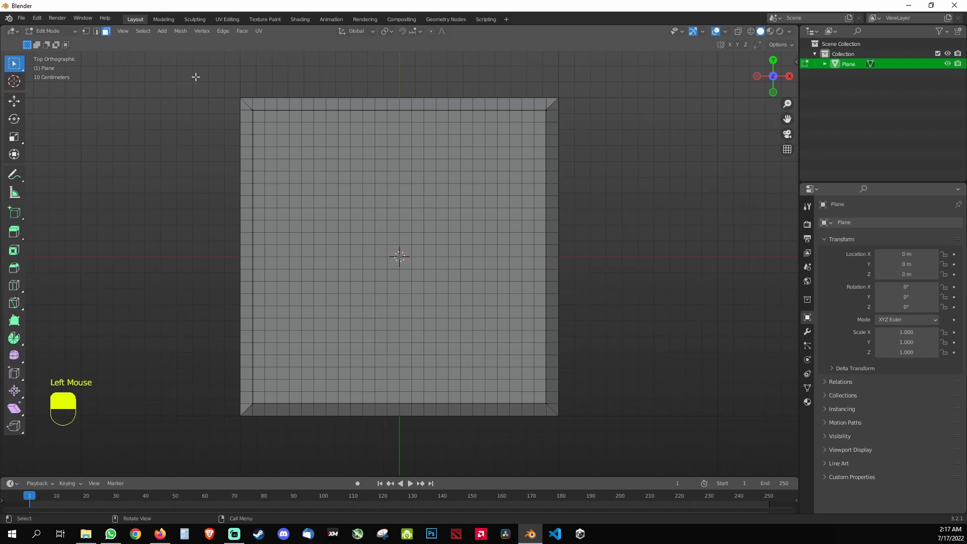
drag(196, 76, 589, 434)
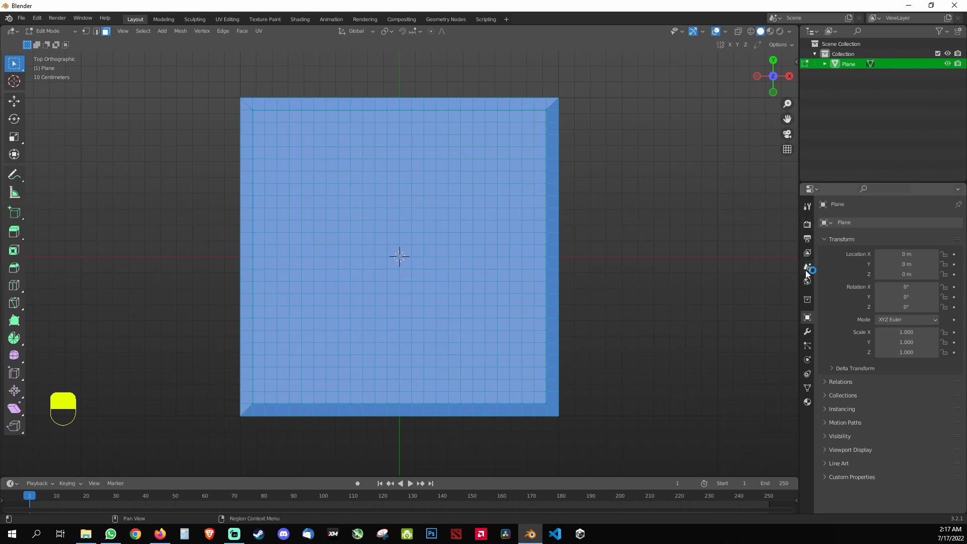
Step: Add a Displace modifier to the block
click(807, 334)
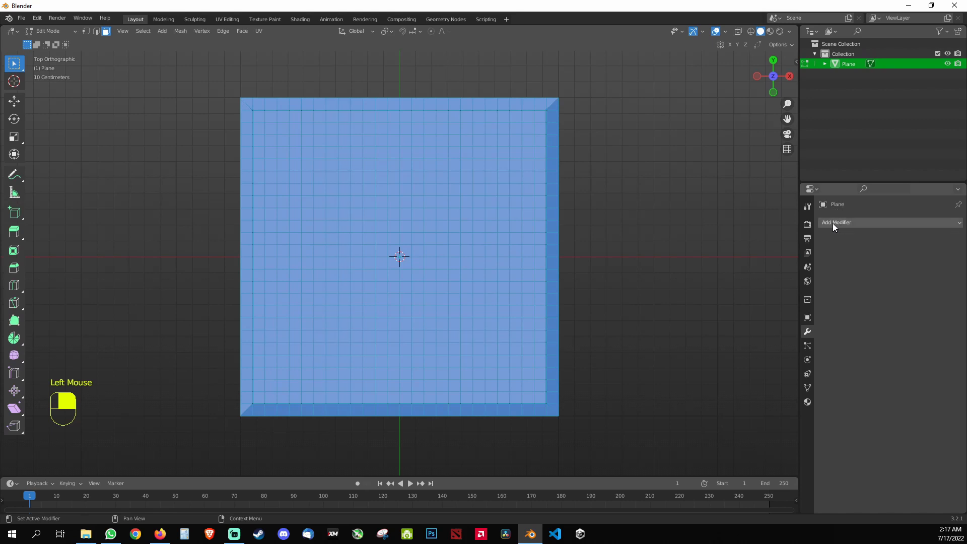
click(847, 222)
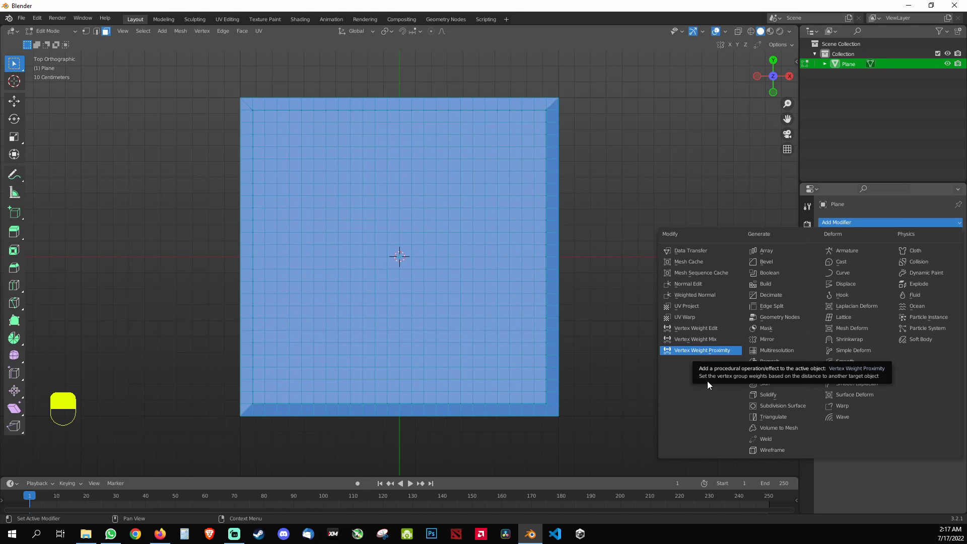
click(861, 284)
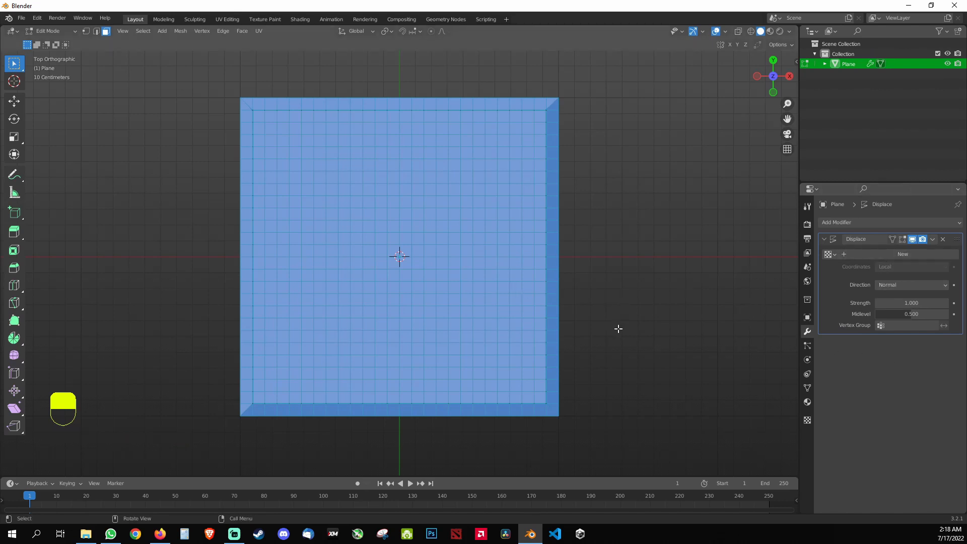
Step: Create a new texture for the Displace modifier and keep it as the assigned texture
middle_drag(631, 333, 572, 249)
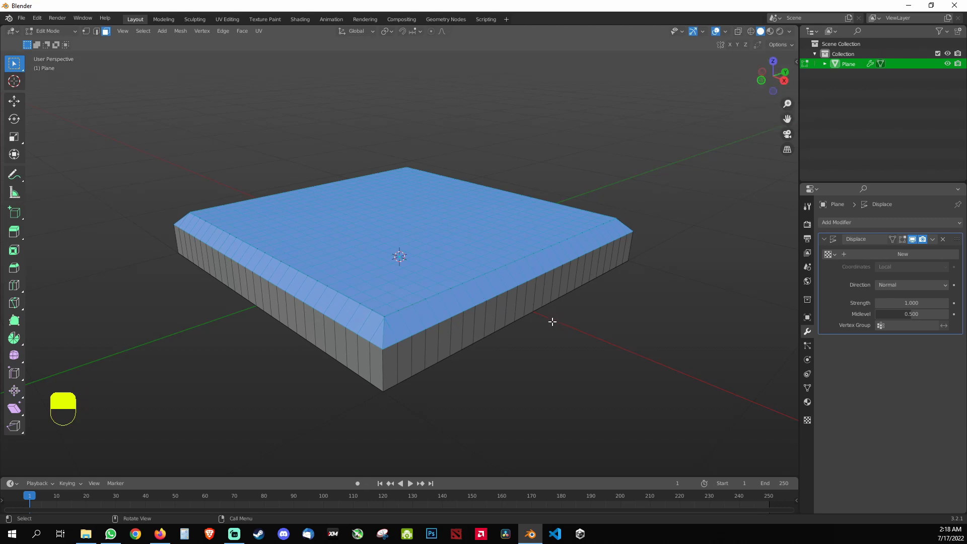
middle_drag(547, 319, 556, 321)
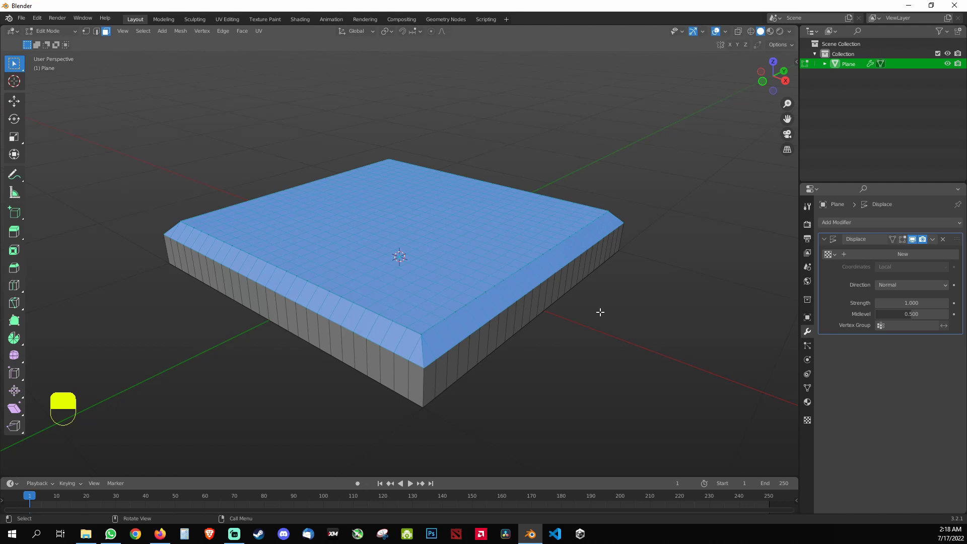
middle_drag(596, 302, 585, 310)
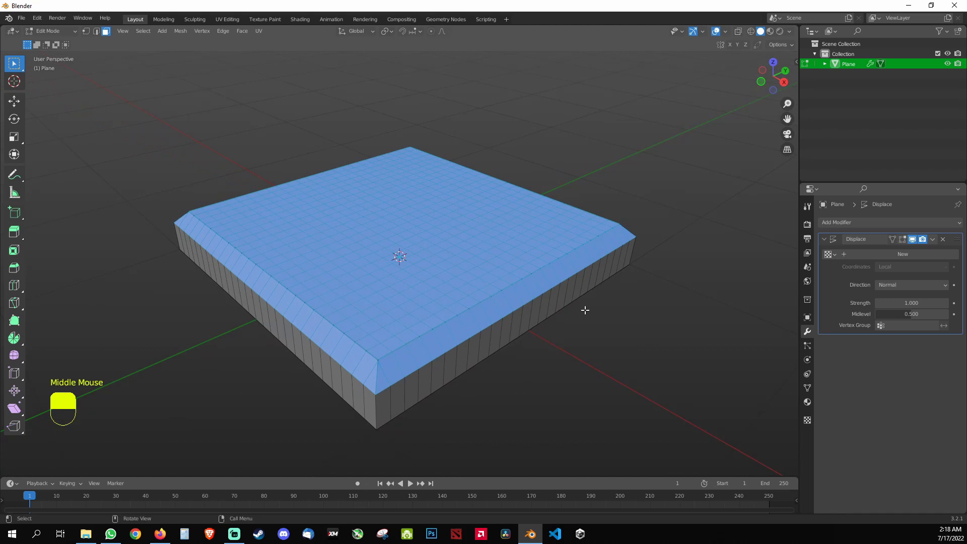
middle_drag(587, 337, 591, 333)
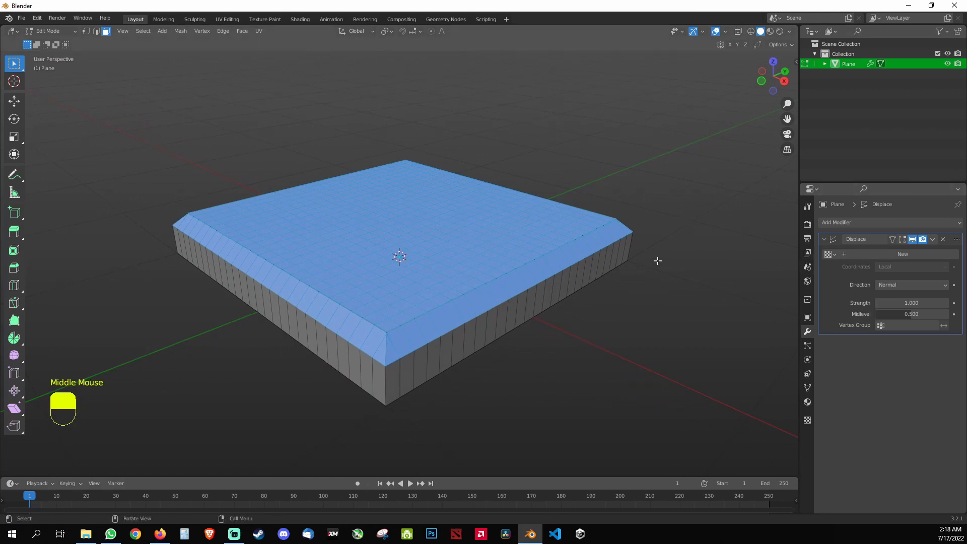
click(871, 257)
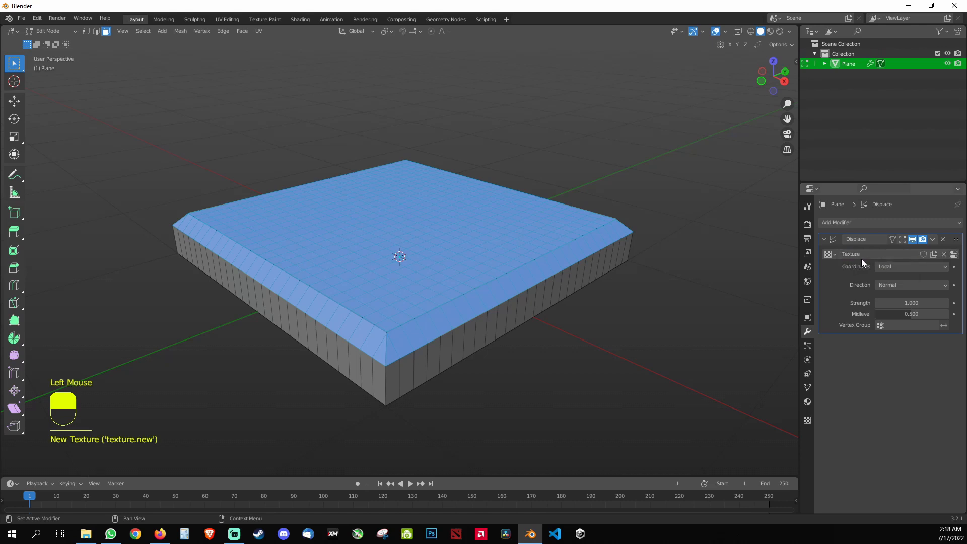
click(835, 256)
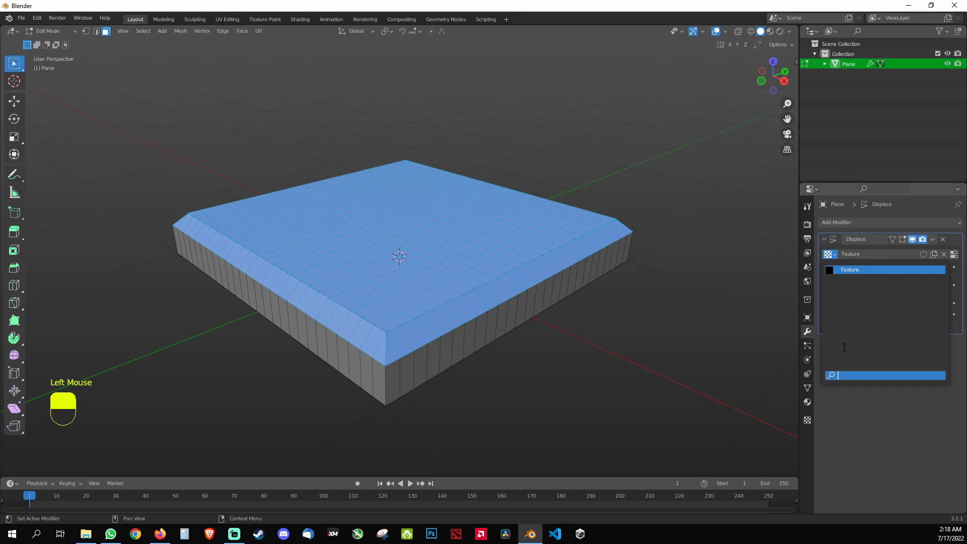
click(850, 268)
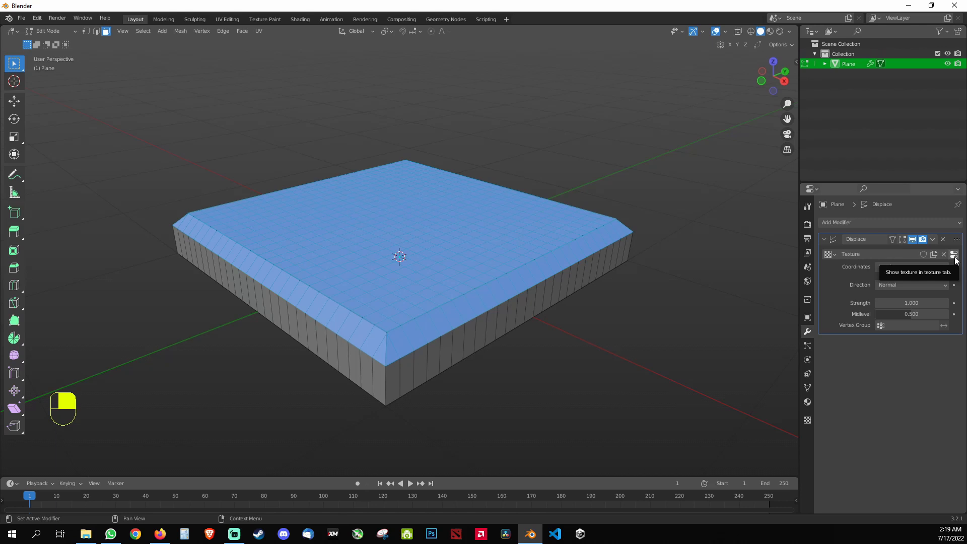
Step: Open the displacement texture's settings and set its type to Clouds, keeping the Blender Original noise basis
click(953, 254)
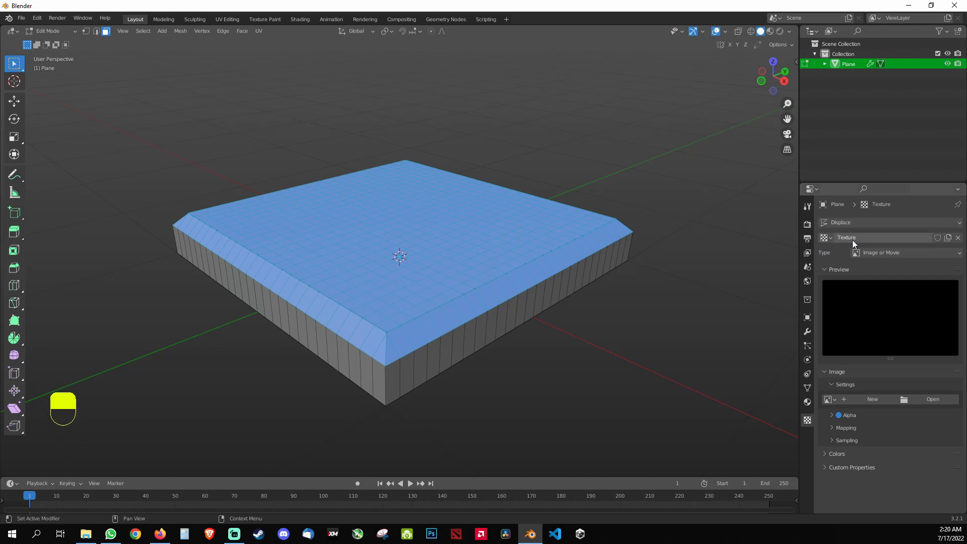
click(896, 254)
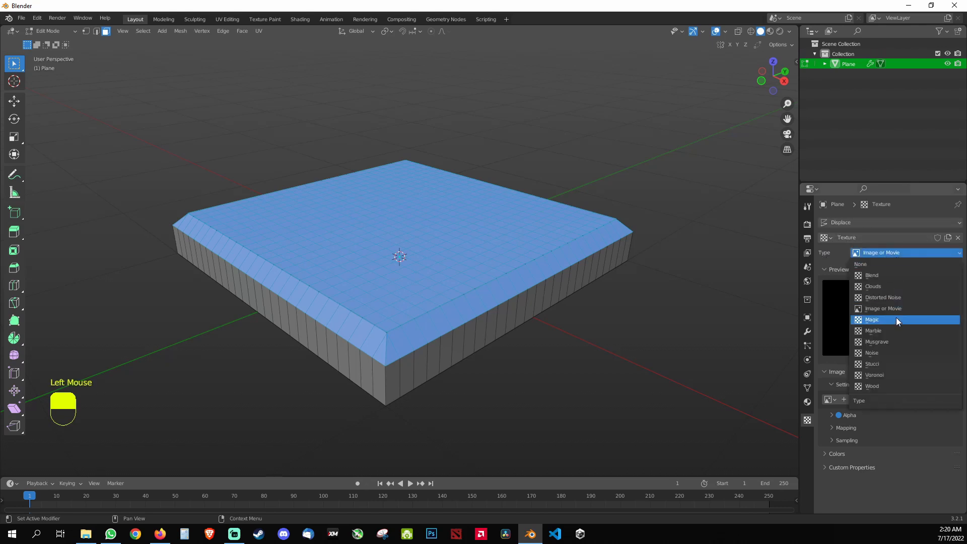
click(897, 287)
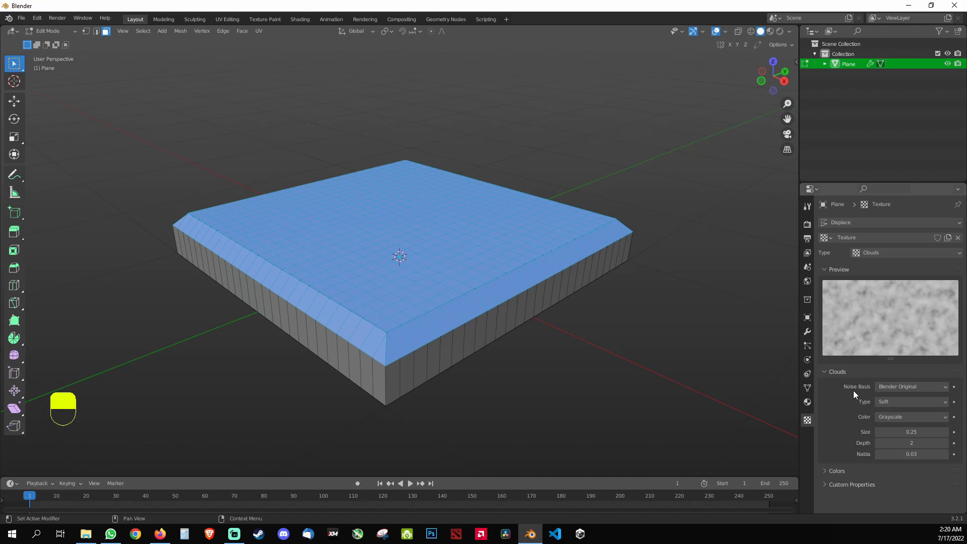
click(888, 389)
click(887, 389)
Step: Add a new vertex group to the block's mesh data
click(807, 332)
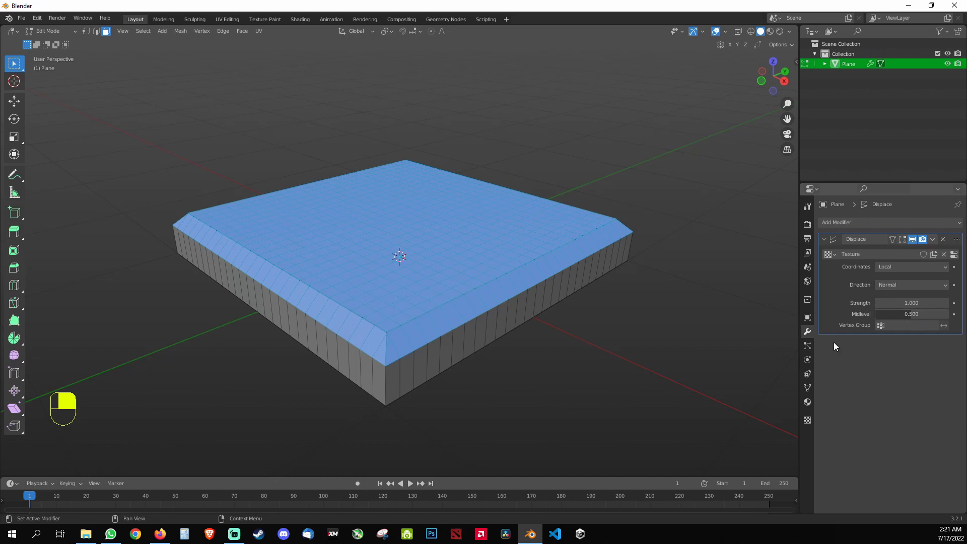
click(807, 388)
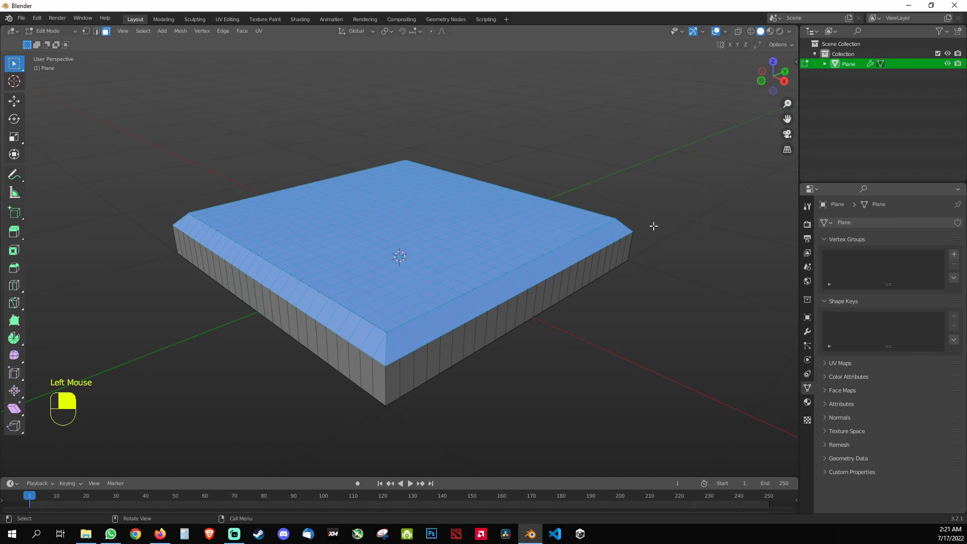
click(954, 254)
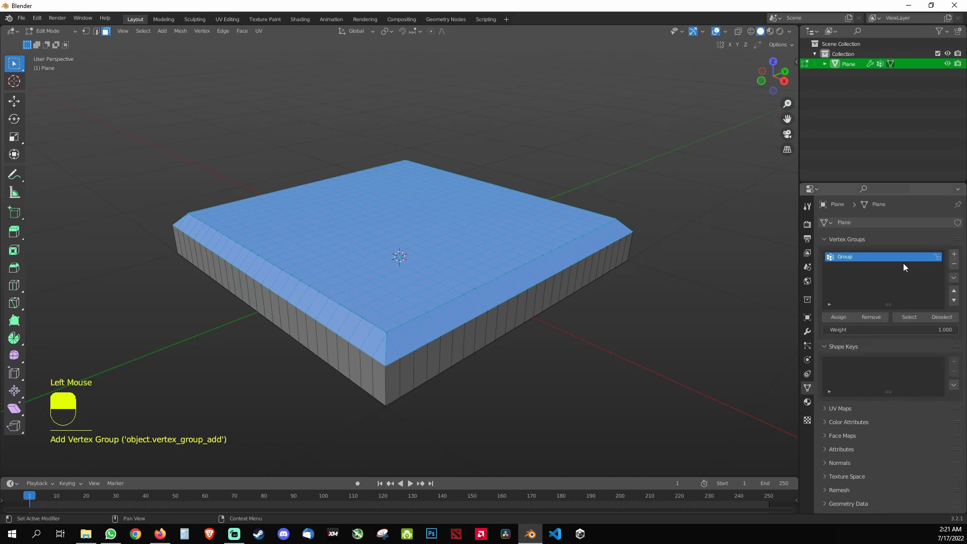
click(850, 257)
text(لإخح)
key(BackSpace)
key(BackSpace)
key(BackSpace)
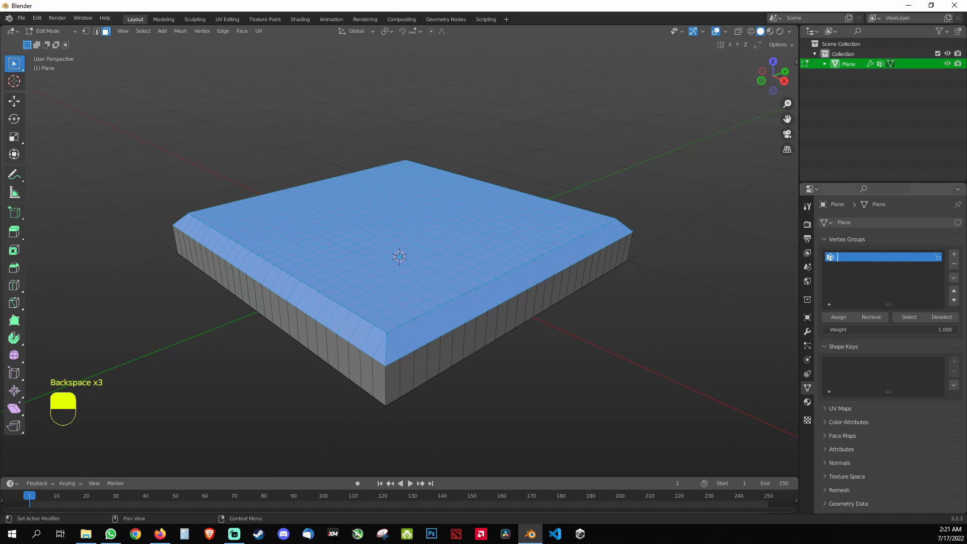
Step: Rename the new vertex group as WaterGroup
click(845, 260)
double_click(845, 259)
text(W)
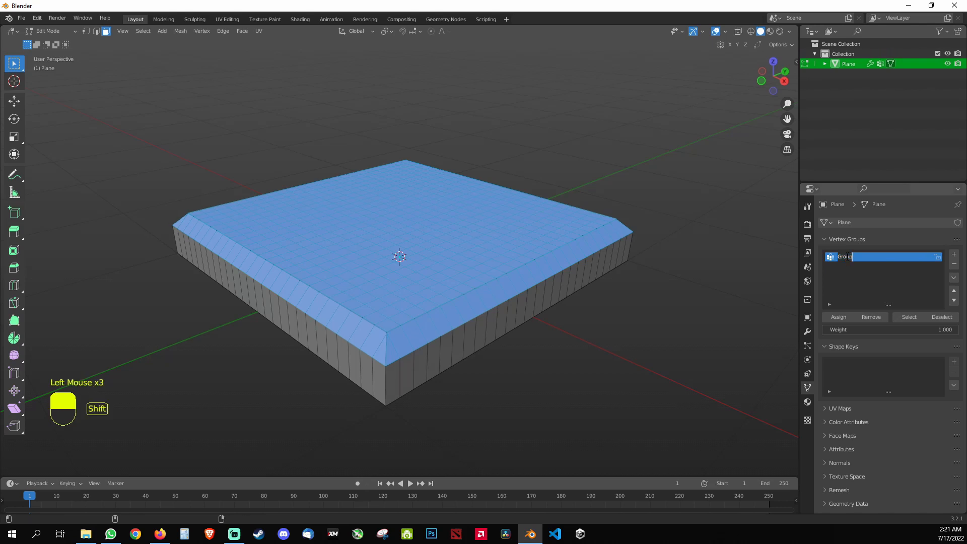
text(aterGroup)
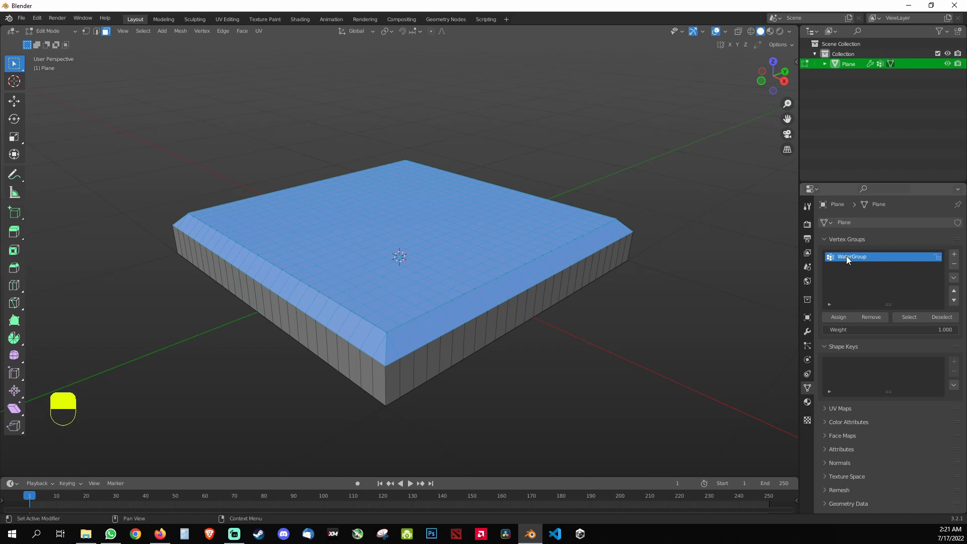
key(F2)
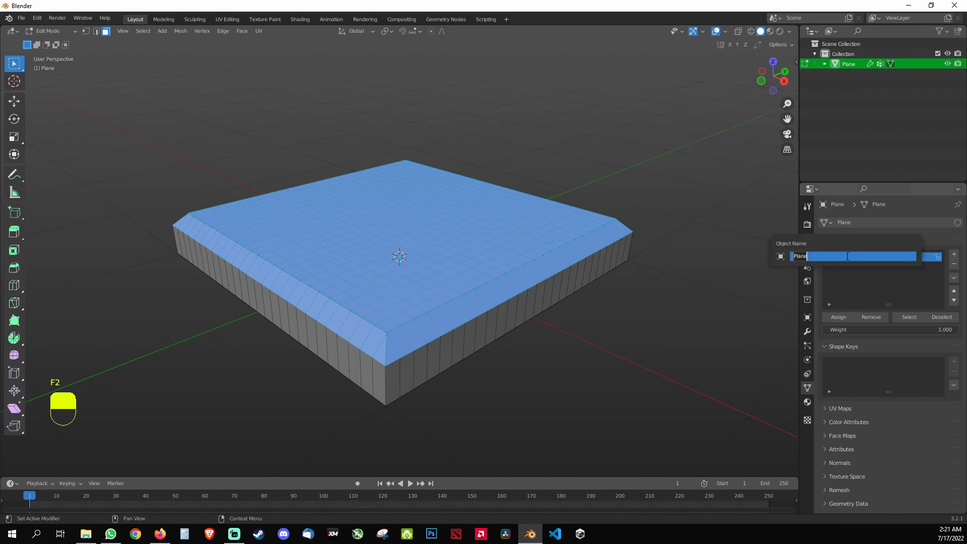
key(Escape)
click(847, 257)
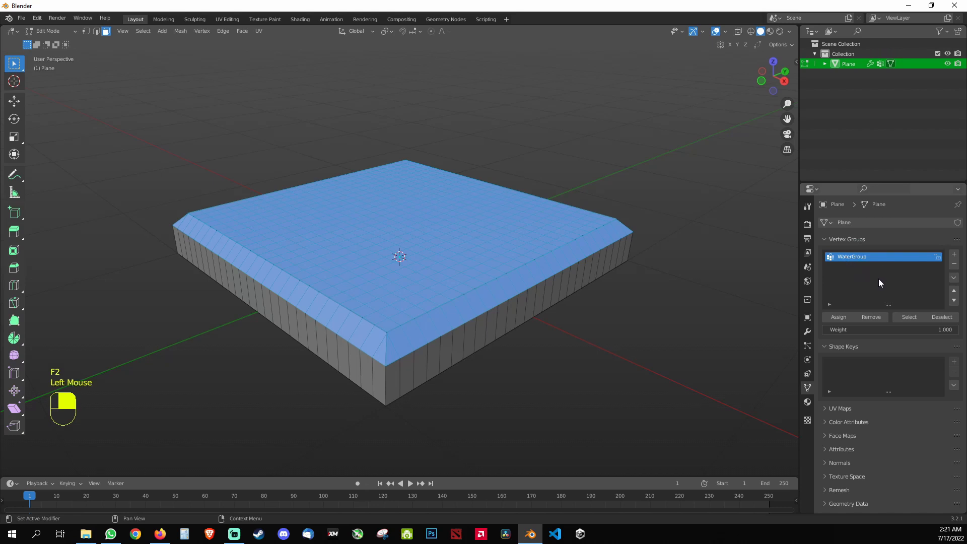
Step: Assign the selected top and bevel faces to WaterGroup and limit the Displace modifier to that vertex group
click(837, 318)
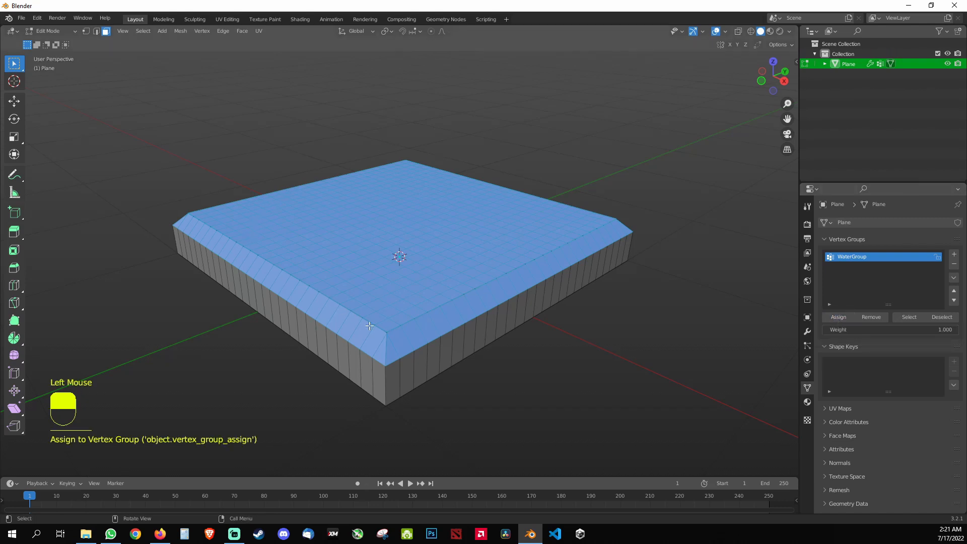
click(831, 318)
click(807, 332)
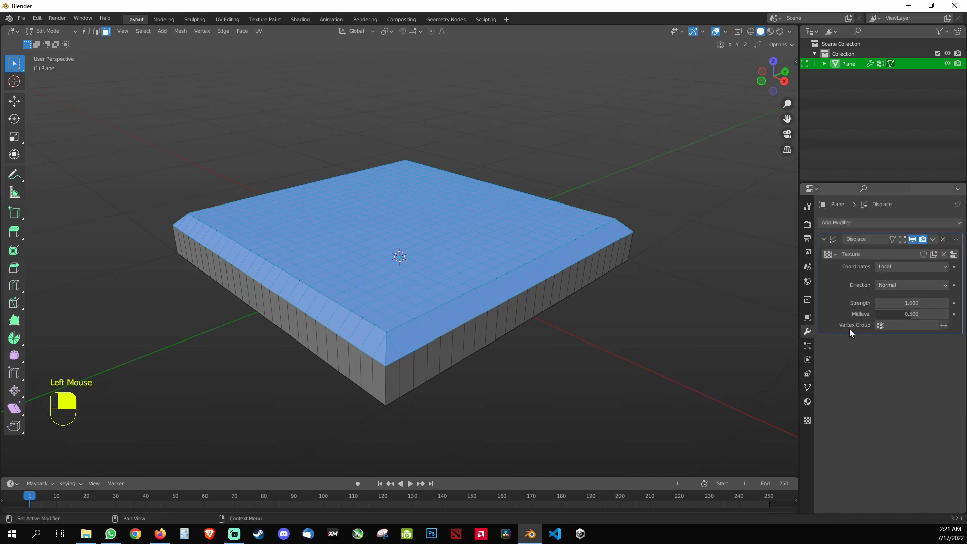
click(911, 325)
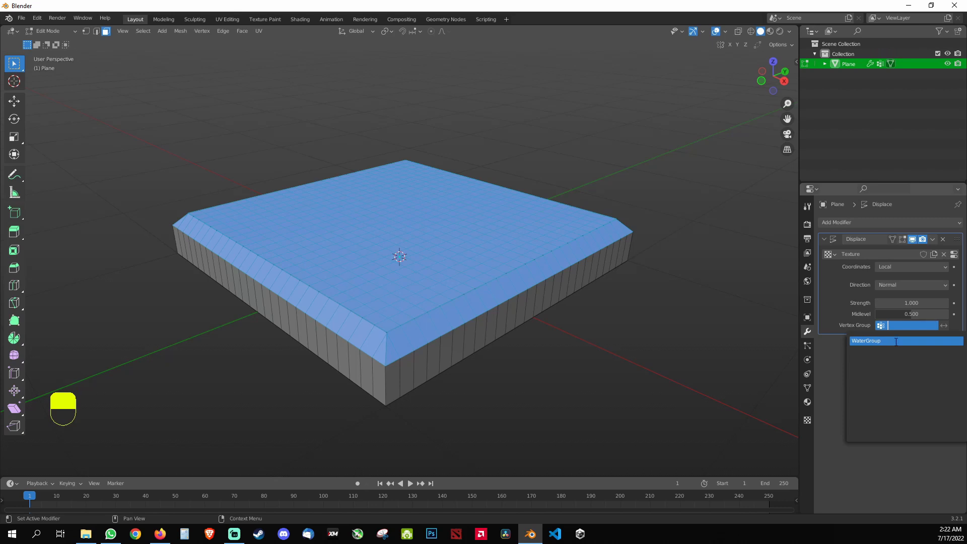
click(896, 342)
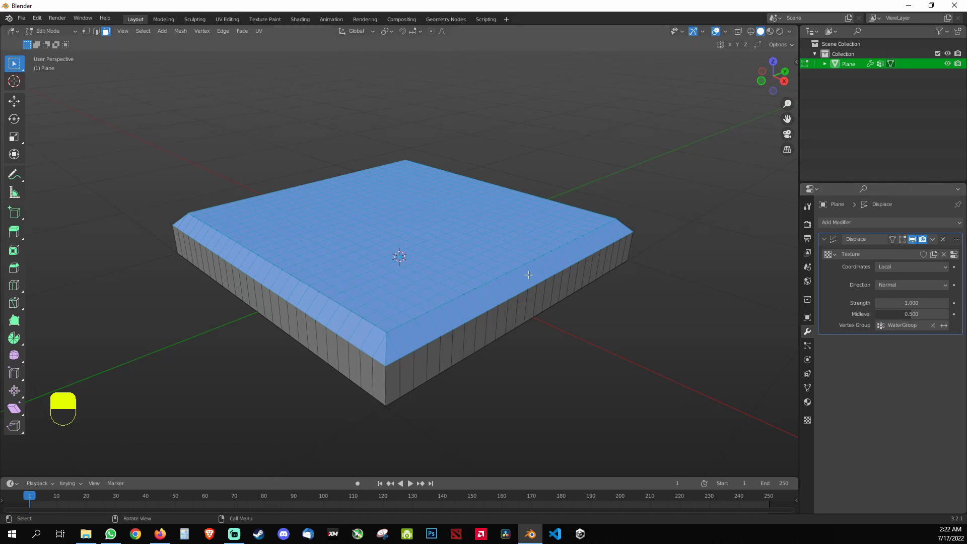
click(900, 303)
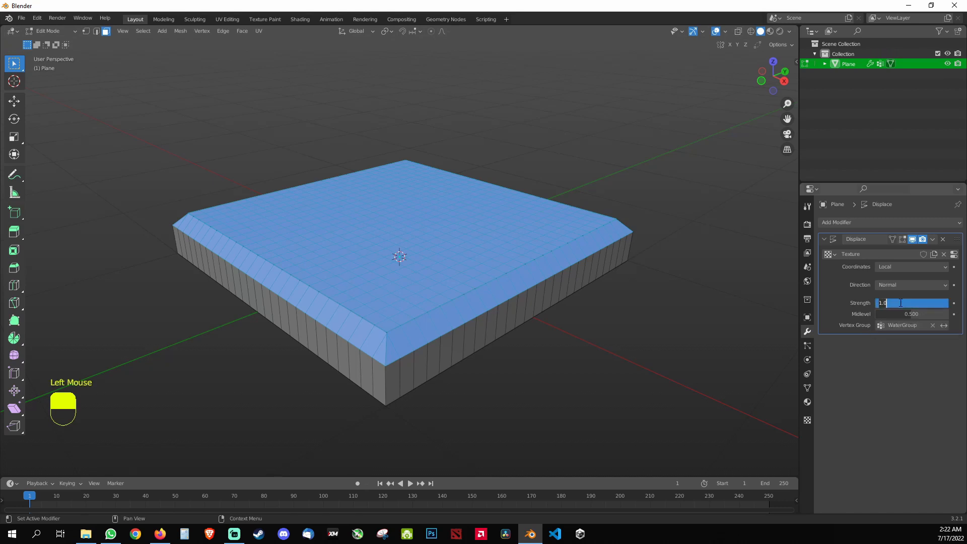
click(893, 369)
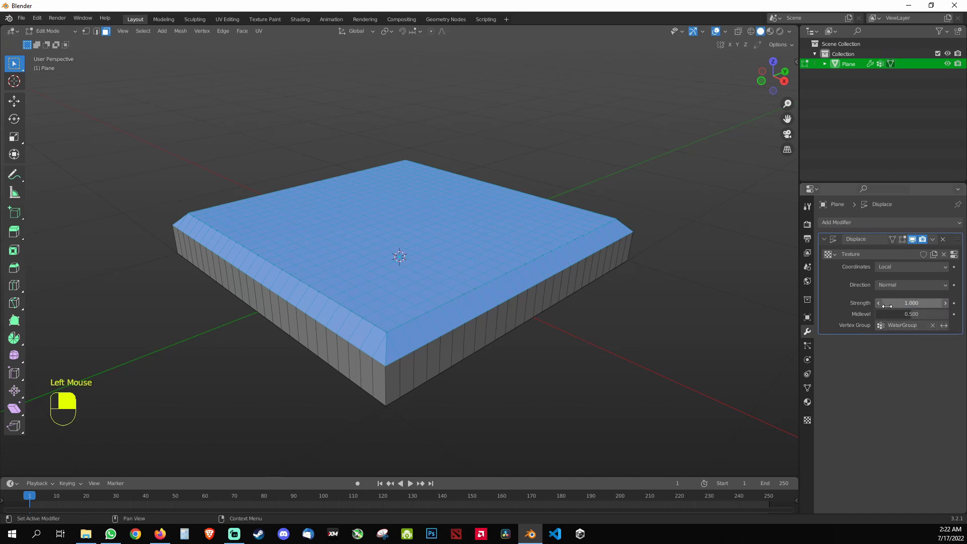
click(905, 286)
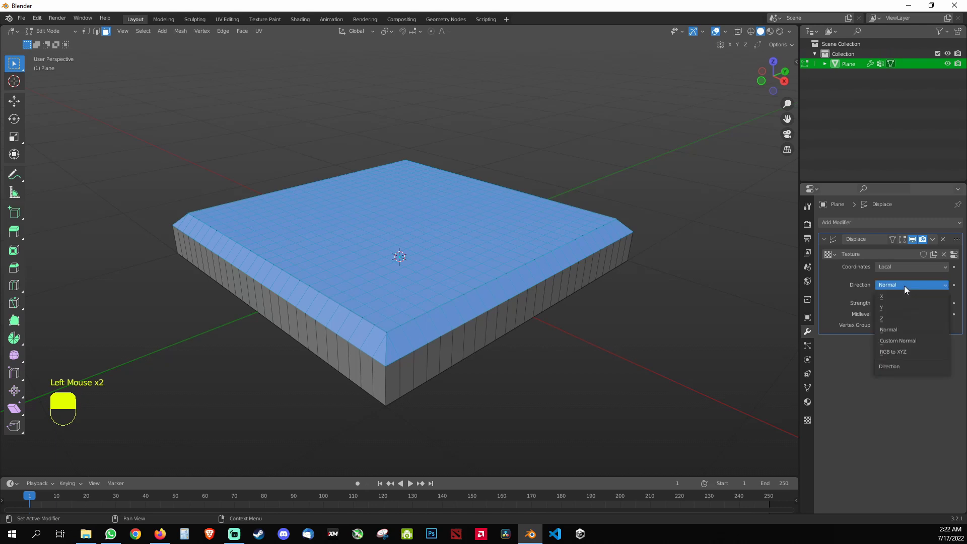
click(899, 288)
click(889, 329)
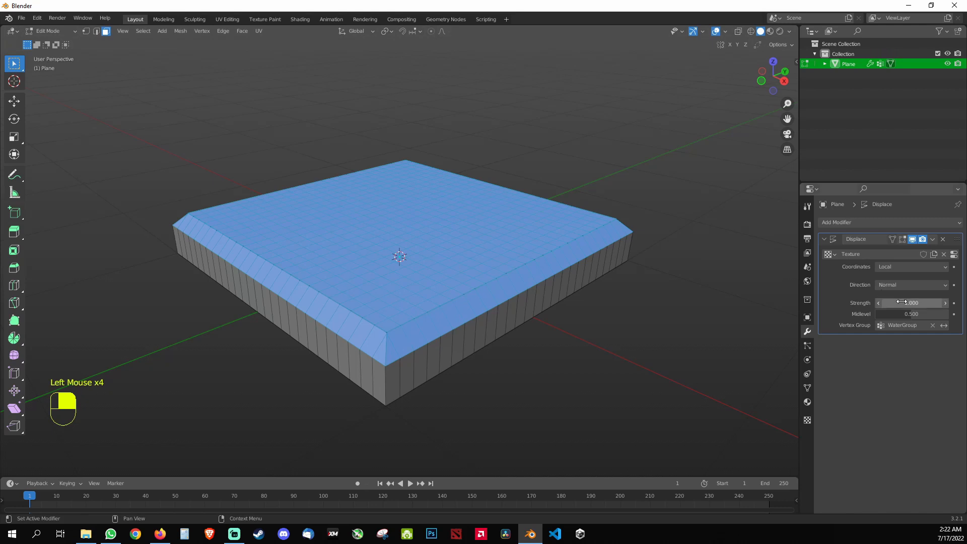
Step: Set the Displace modifier's direction to Z and its strength to 0.35
click(897, 284)
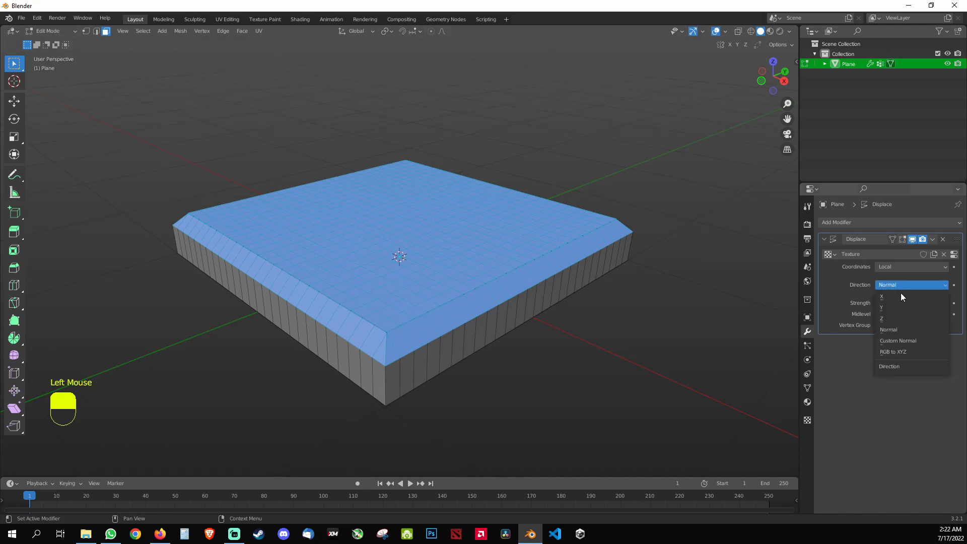
click(903, 318)
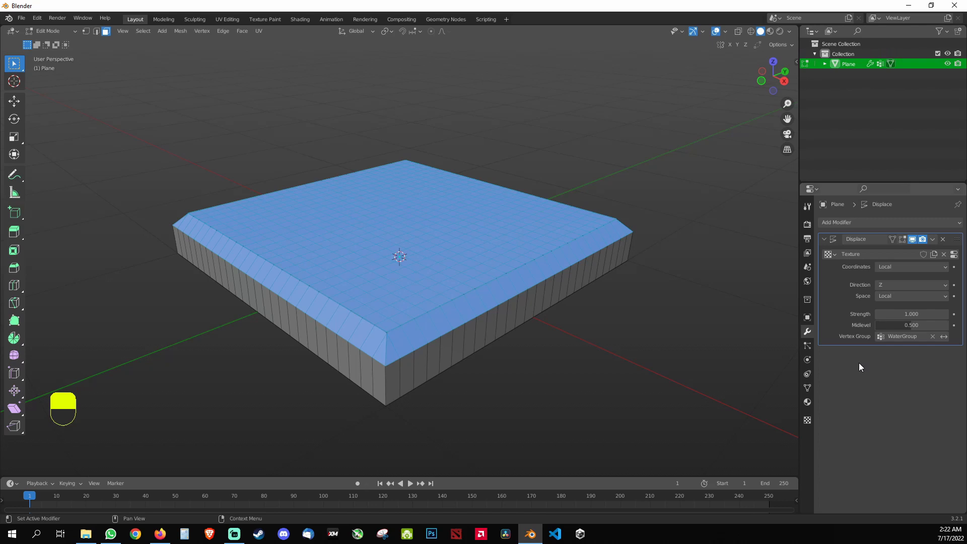
click(902, 315)
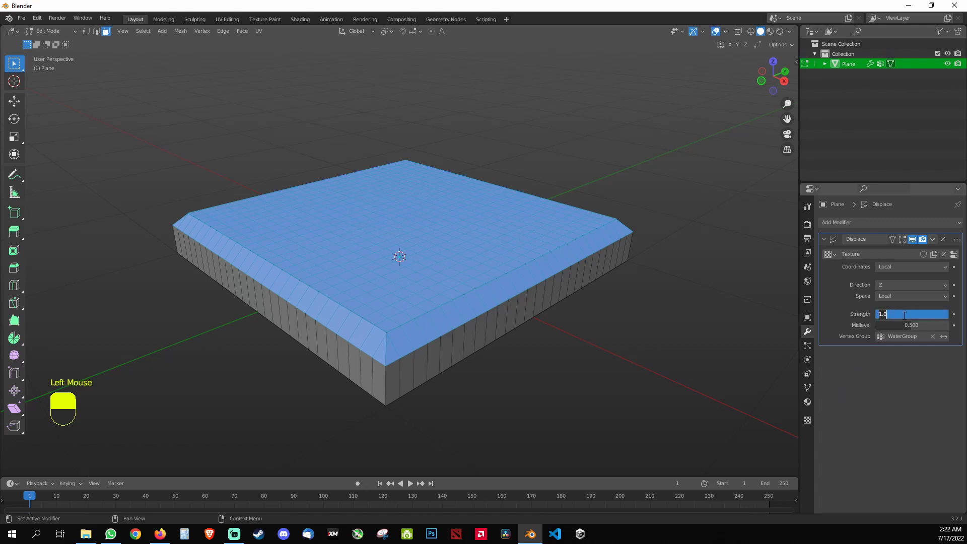
click(893, 391)
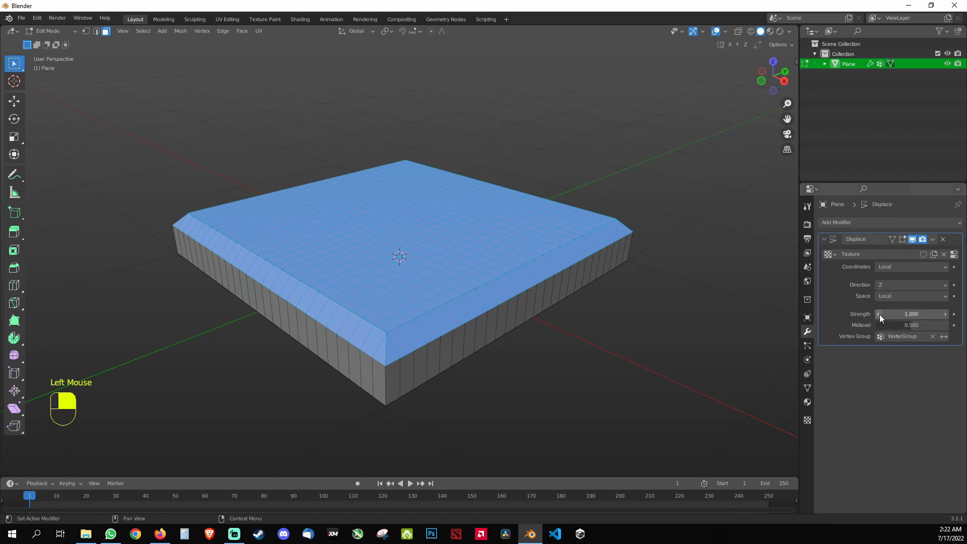
drag(890, 316, 898, 314)
double_click(898, 314)
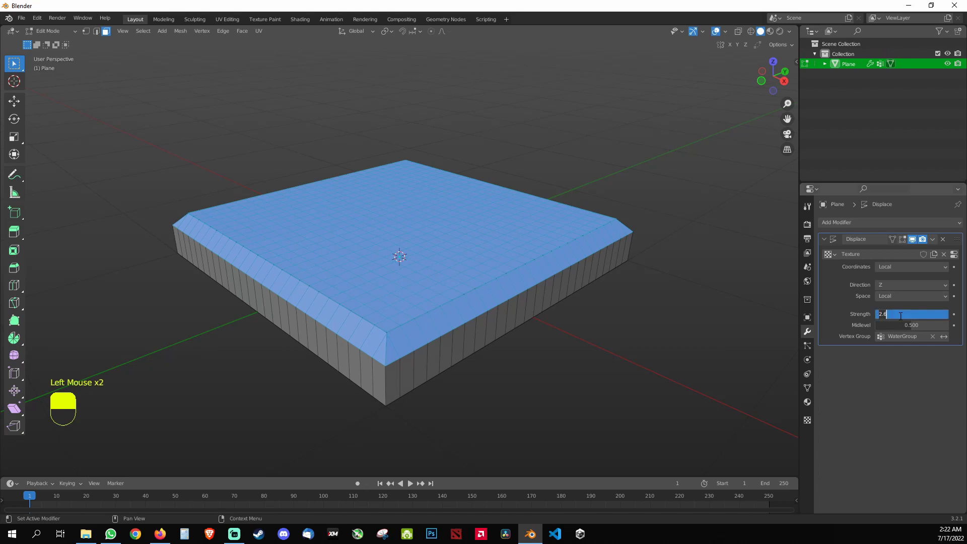
text(0.35)
key(Return)
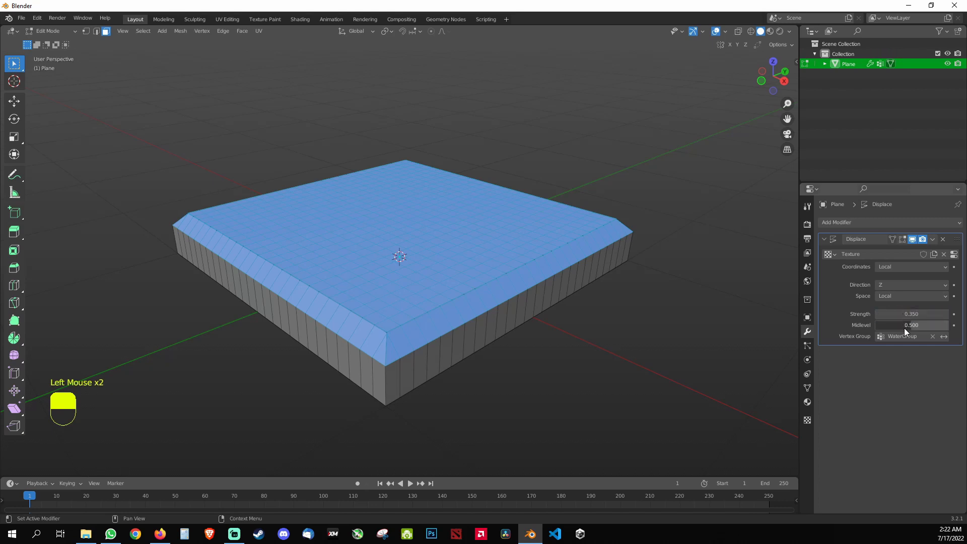
Step: Try a size of 1 for the Displace modifier's Clouds texture and settle on a size of 0.35
click(906, 294)
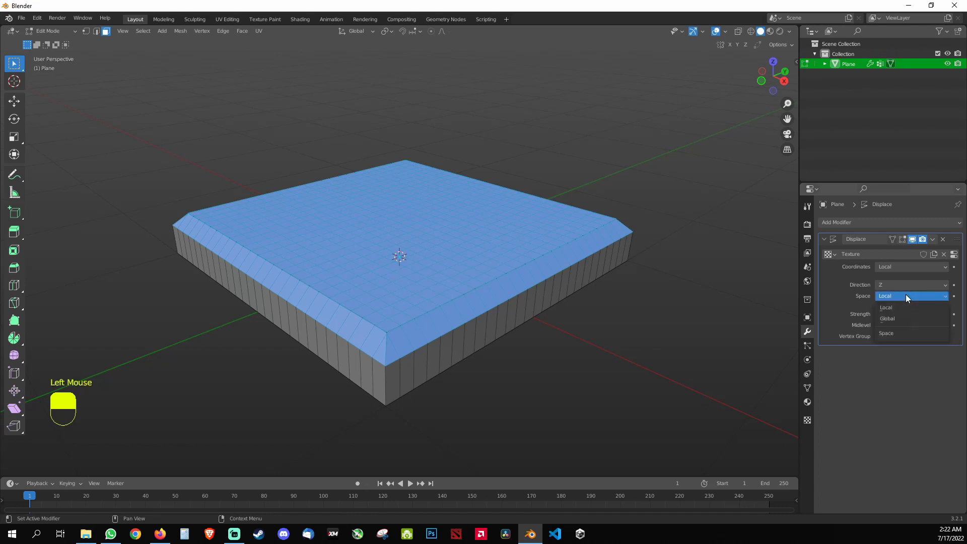
click(906, 294)
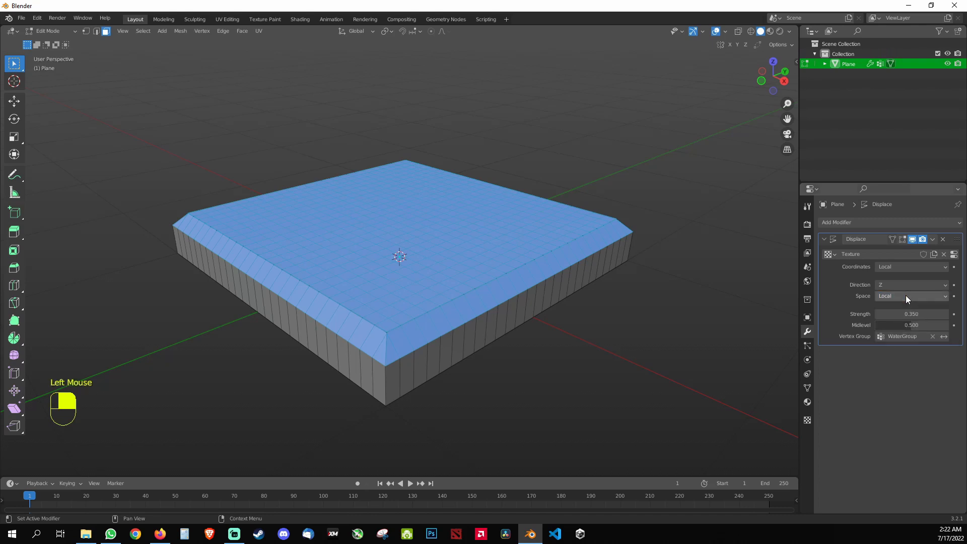
click(809, 420)
scroll(856, 385, down, 4)
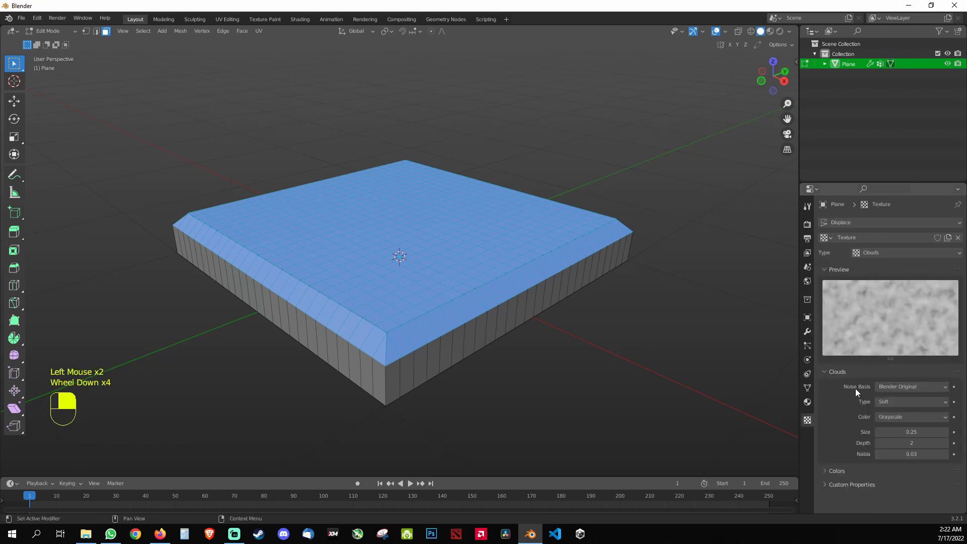
click(899, 432)
text(1)
key(Return)
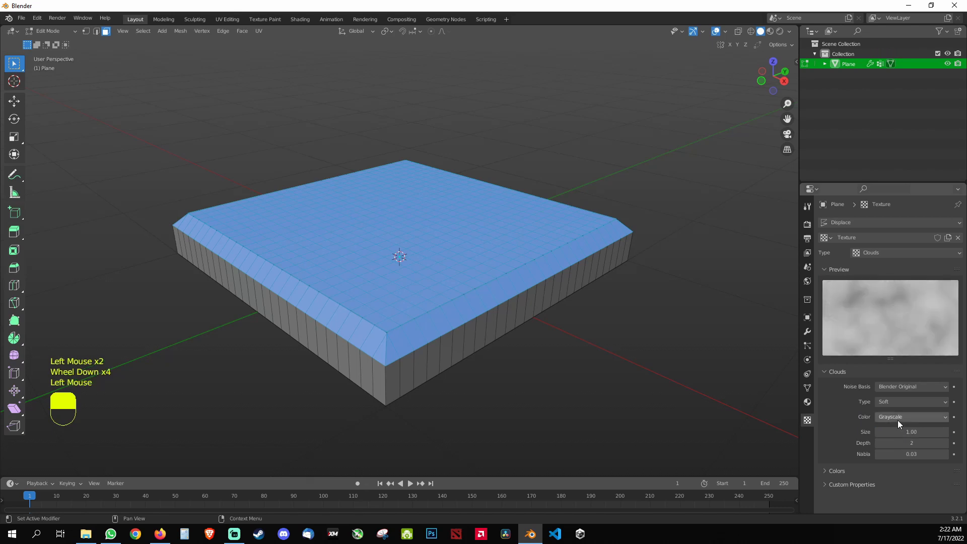
click(900, 432)
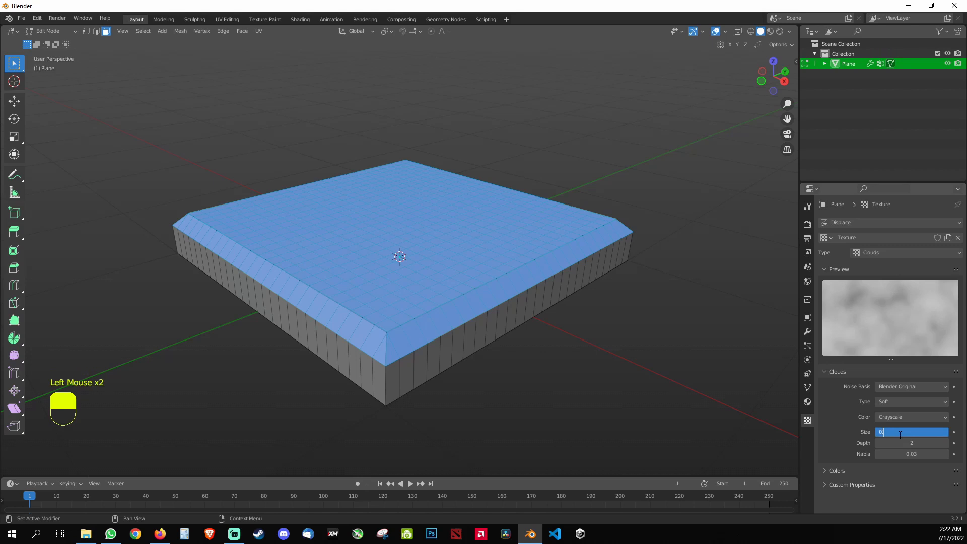
text(.35)
key(Return)
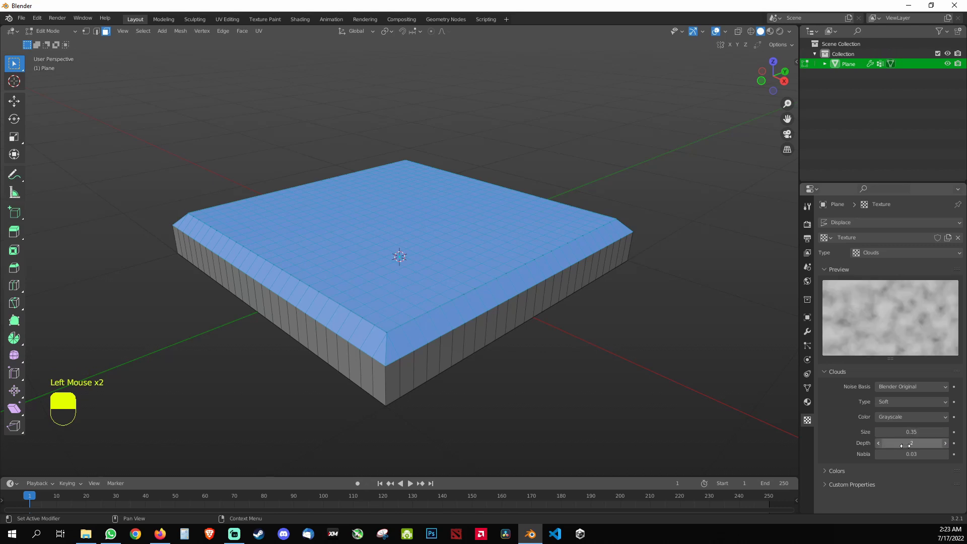
Step: Set the Clouds texture's depth to 4
click(907, 443)
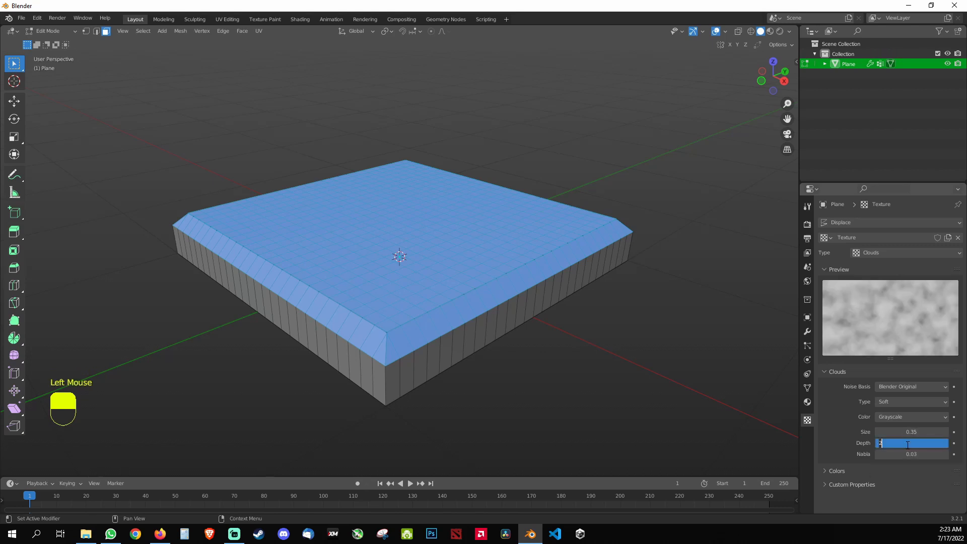
key(Return)
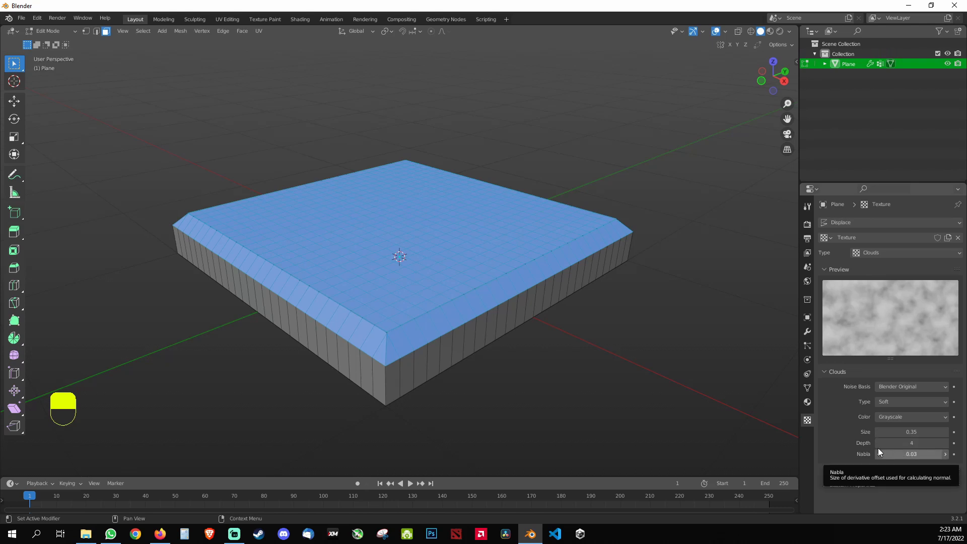
click(838, 431)
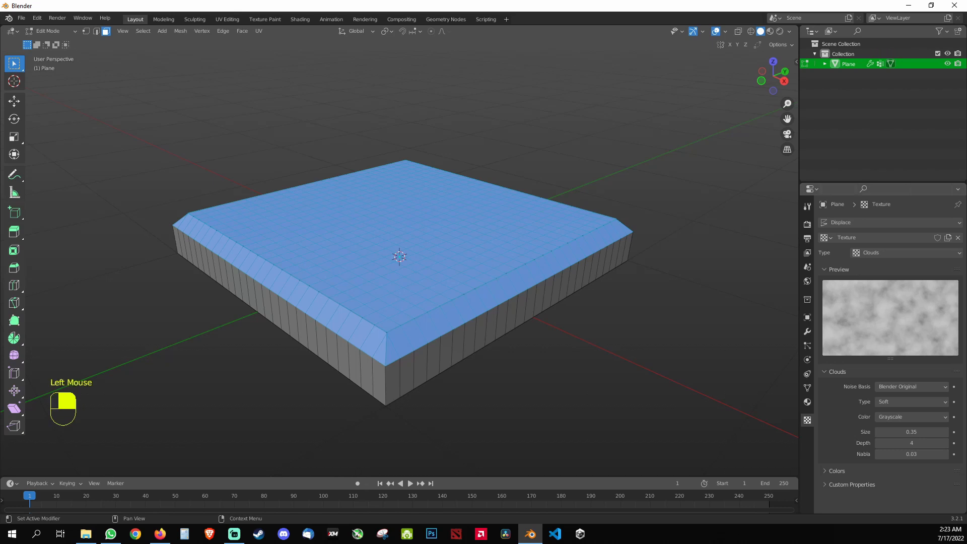
click(835, 422)
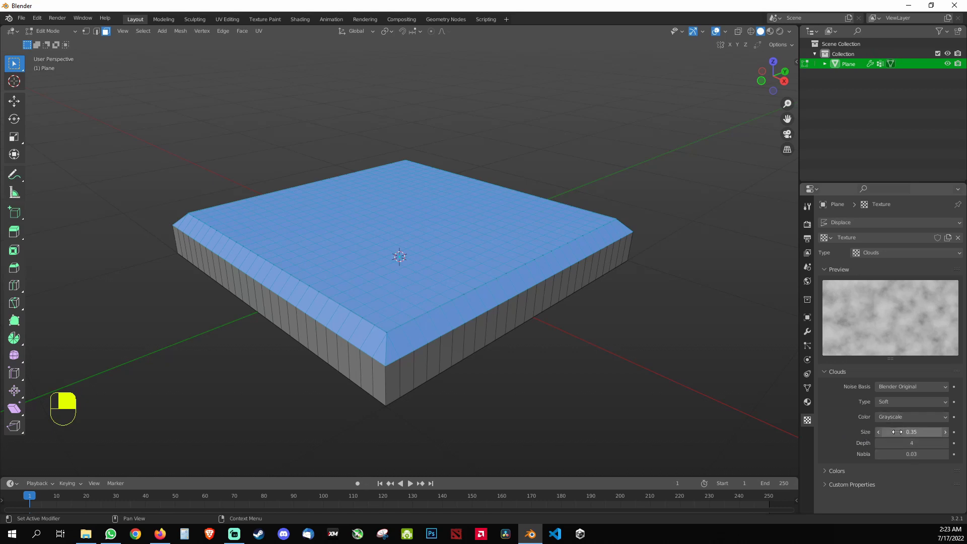
Step: Enable the Displace modifier's display in Edit Mode and view the displaced top of the block
click(807, 331)
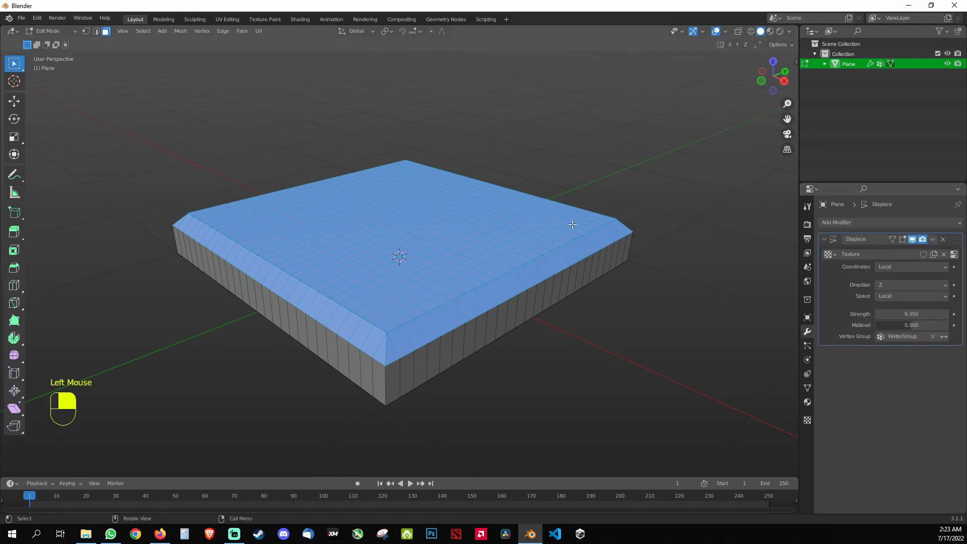
click(902, 240)
middle_drag(487, 334, 456, 330)
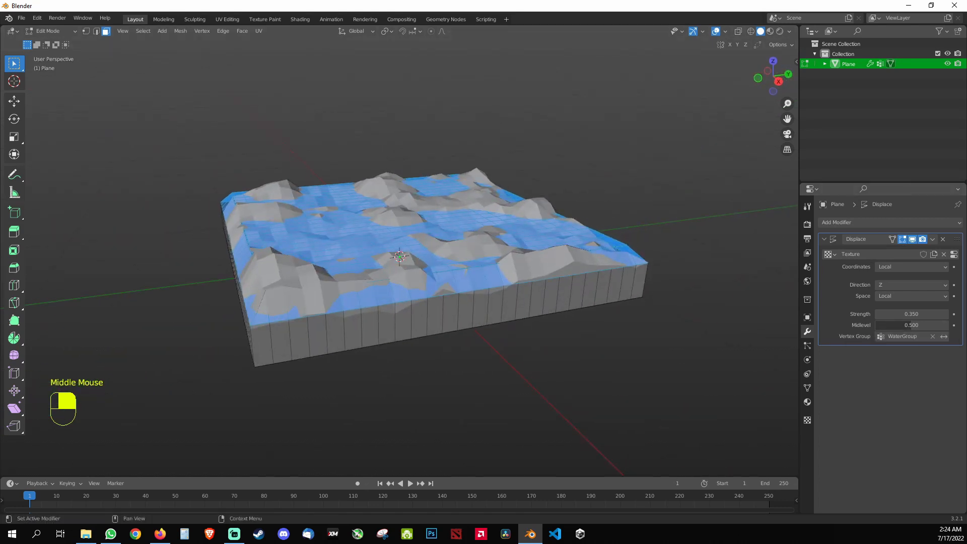
key(alt+Tab)
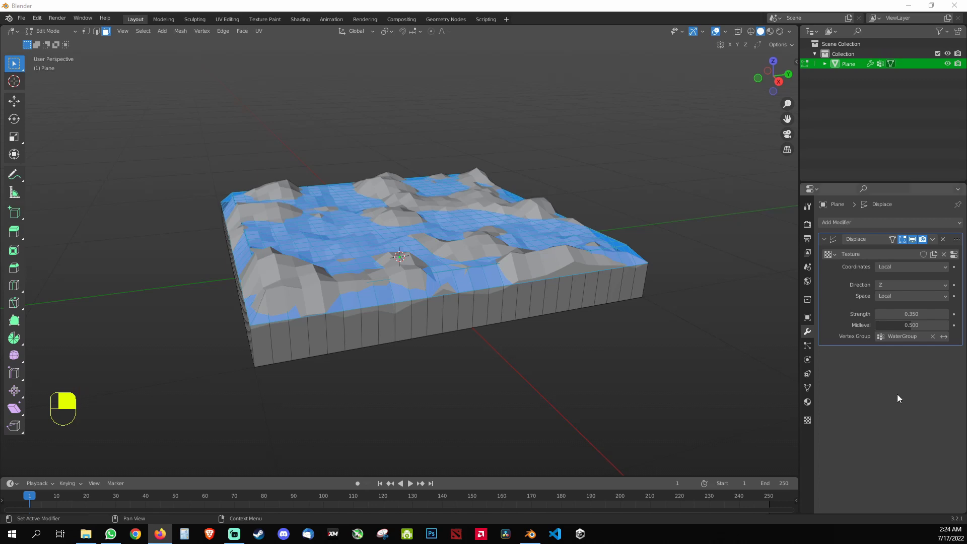
Step: Try a Displace strength of 1 and set the strength back to 0.35
click(902, 315)
text(1)
key(Return)
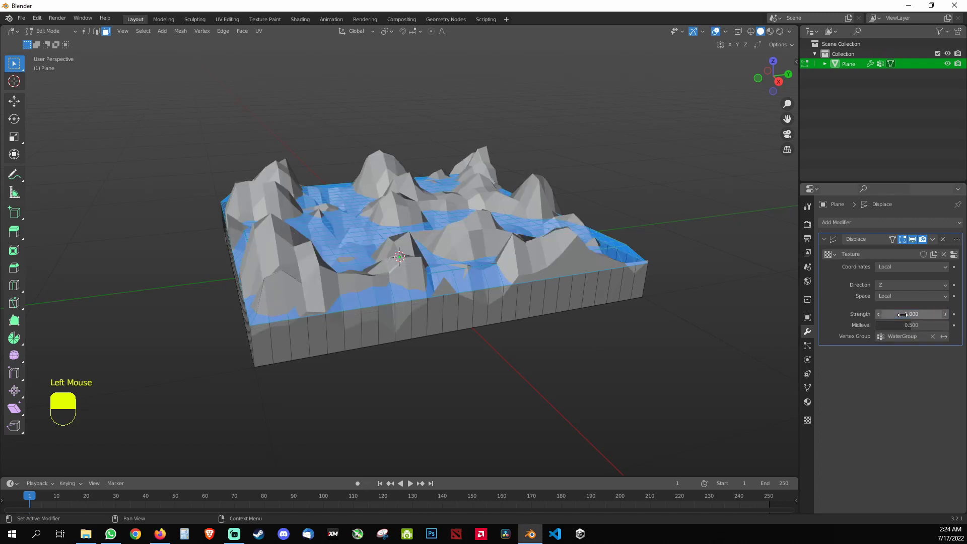
double_click(903, 314)
text(0.35)
key(Return)
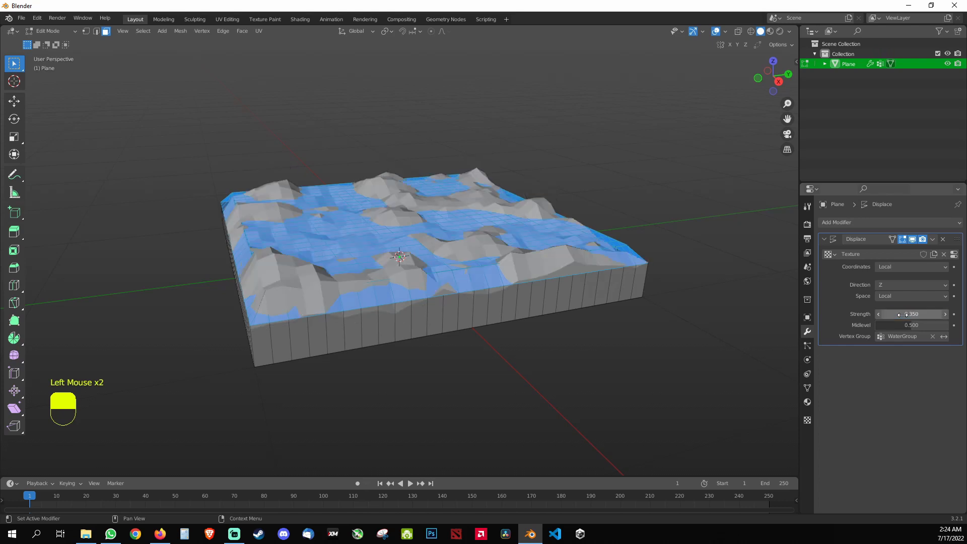
click(807, 420)
scroll(845, 401, down, 2)
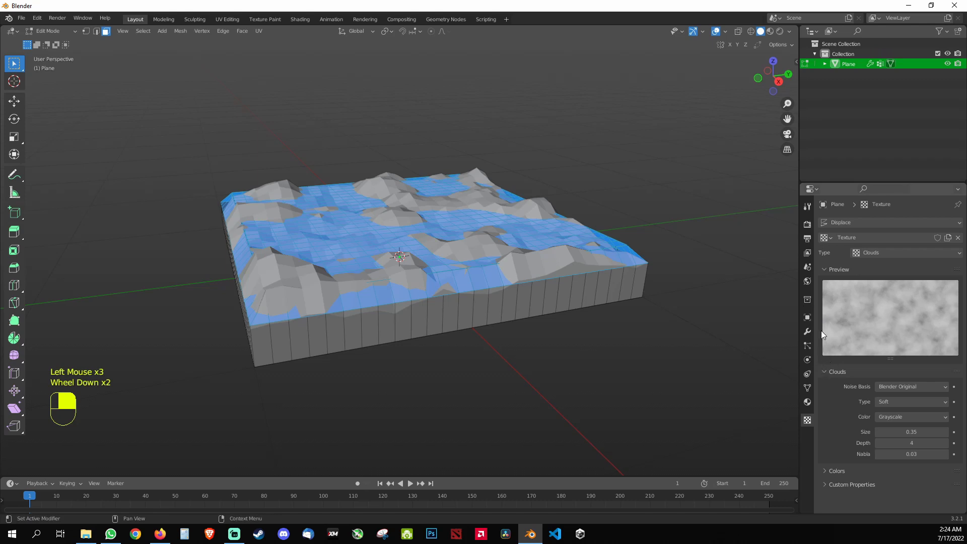
click(809, 333)
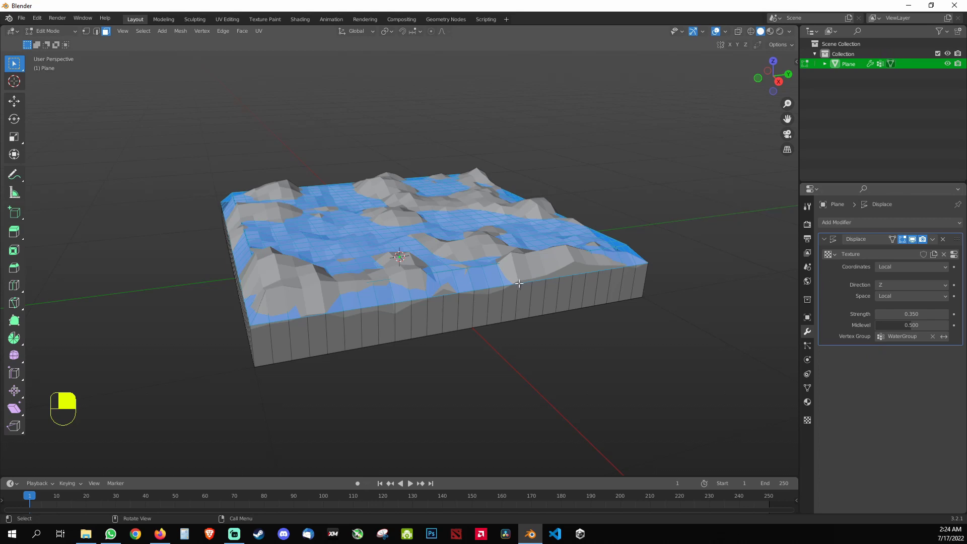
middle_drag(519, 285, 630, 227)
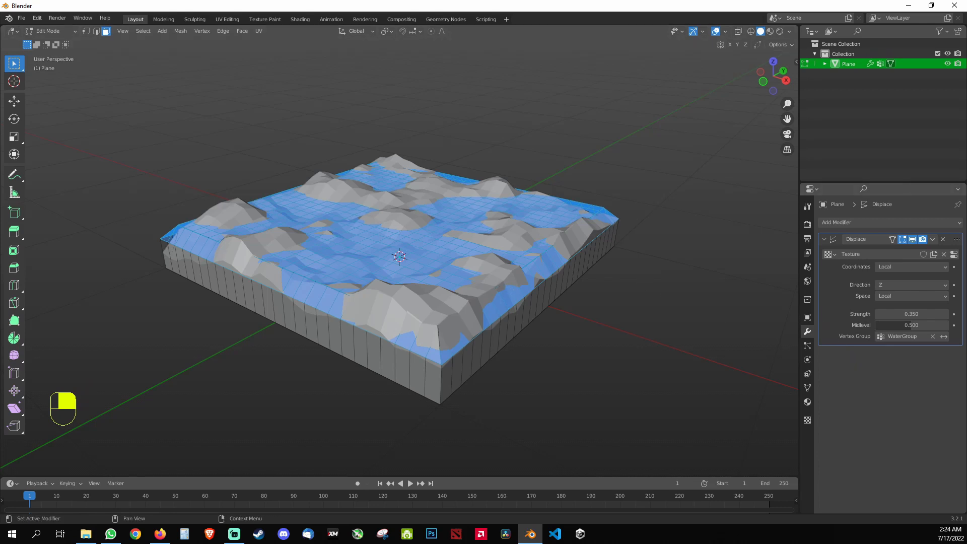
key(alt+Tab)
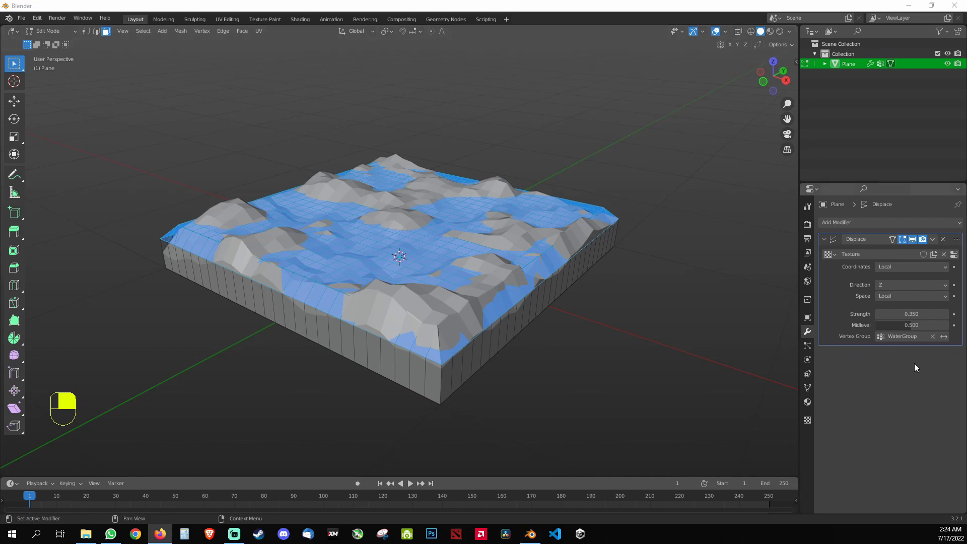
Step: Try Displace strengths of 0.5 and 0.25 and return the strength to 0.35
click(912, 314)
text(0.5)
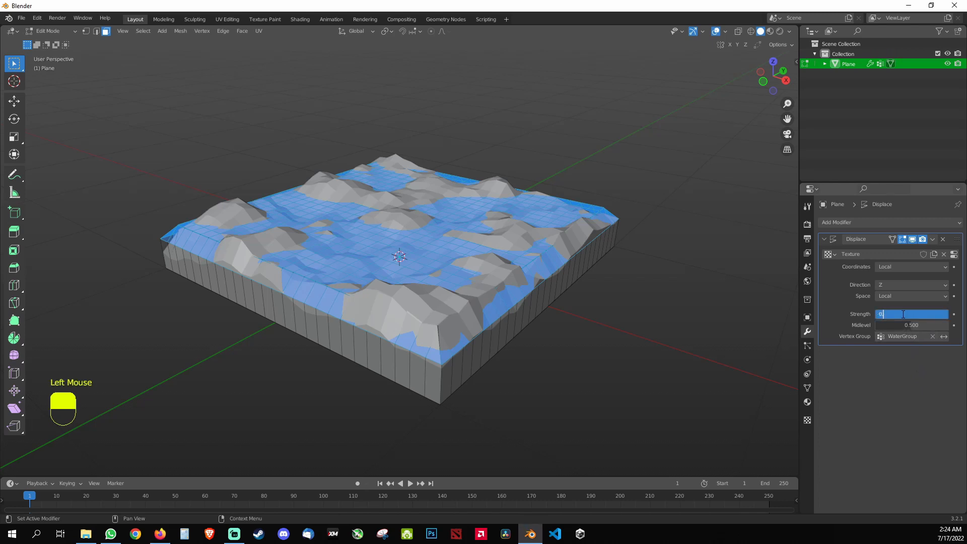
key(Return)
double_click(903, 314)
text(0.25)
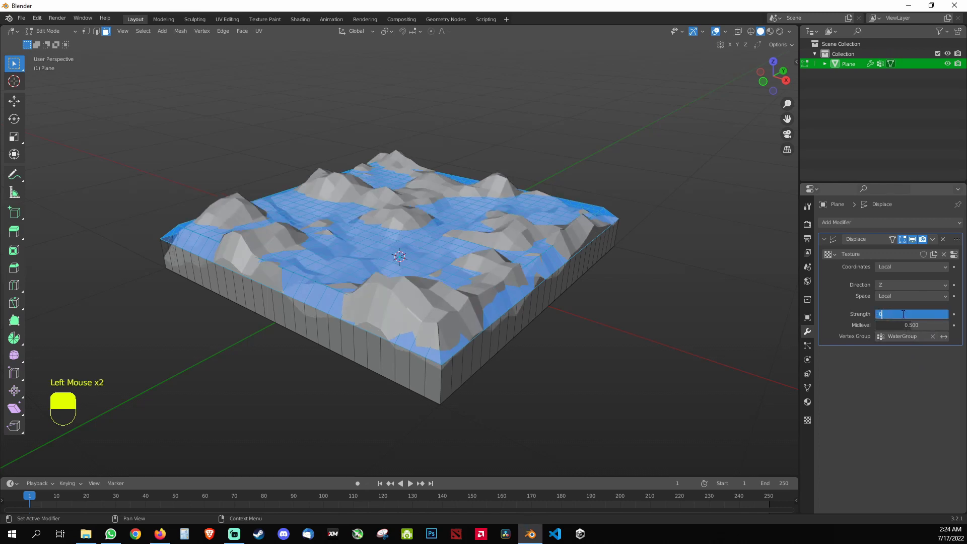
key(Return)
click(902, 314)
text(0.35)
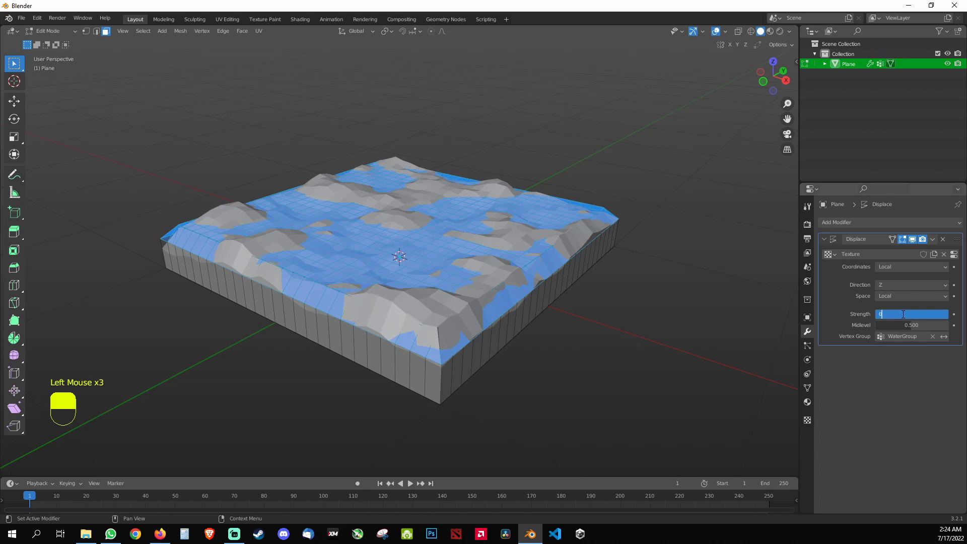
key(Return)
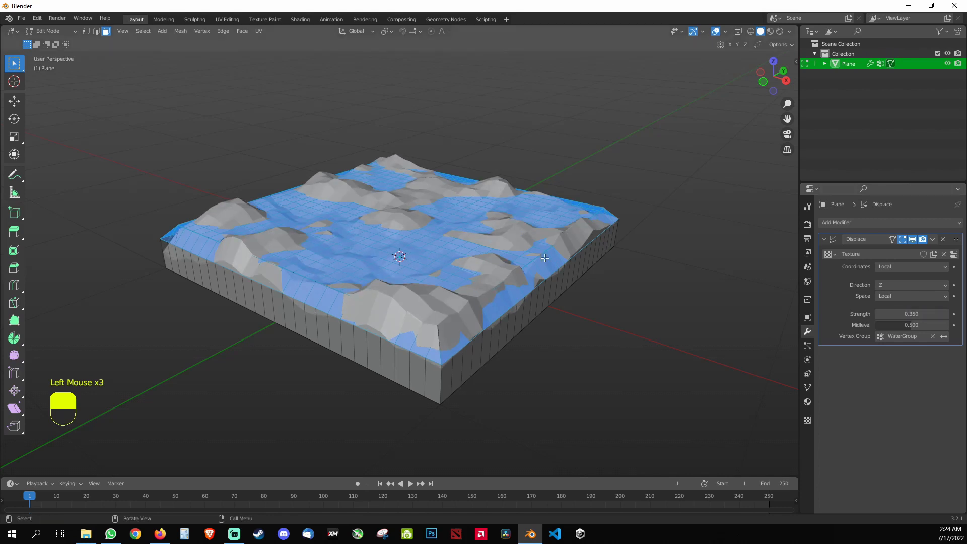
Step: Try a Displace midlevel of 0.9, set it back to 0.5 and view the block from the side
click(887, 325)
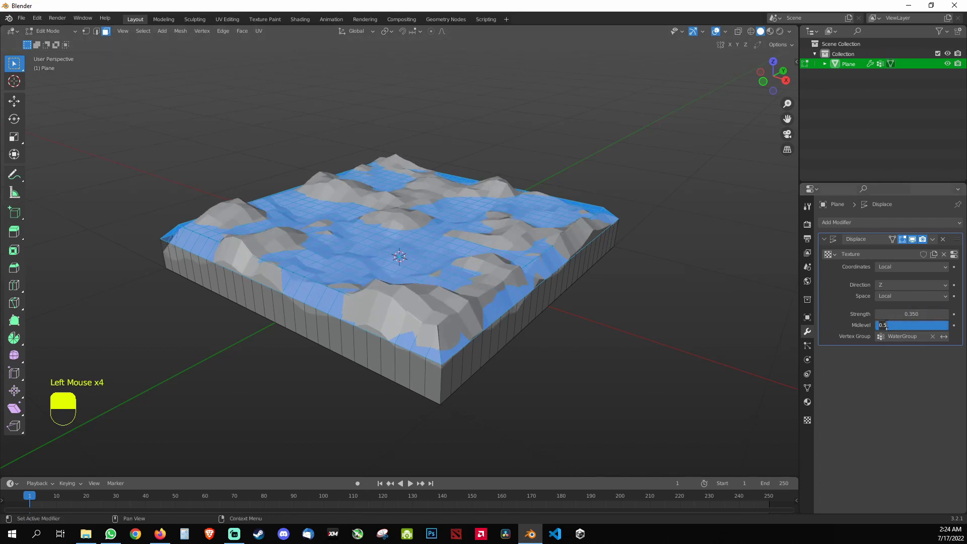
text(0.9)
key(Return)
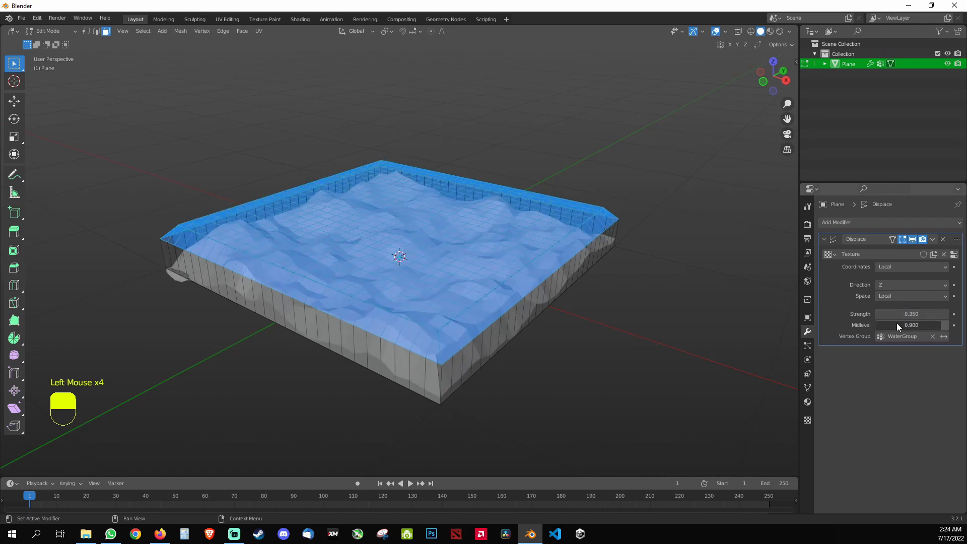
click(911, 325)
text(0.5)
key(Return)
scroll(466, 343, down, 2)
middle_drag(466, 343, 431, 331)
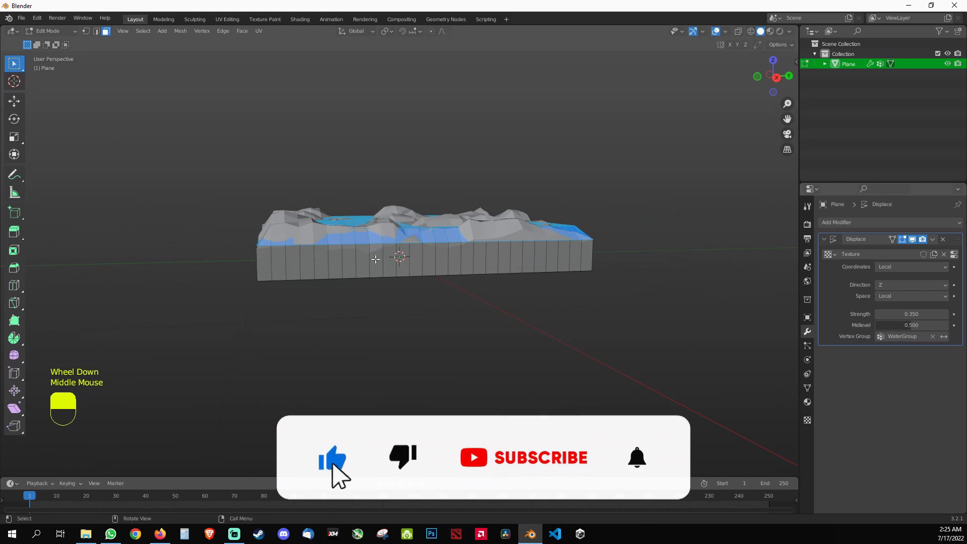
mouse_move(367, 349)
middle_down()
mouse_move(410, 362)
mouse_move(363, 347)
middle_up()
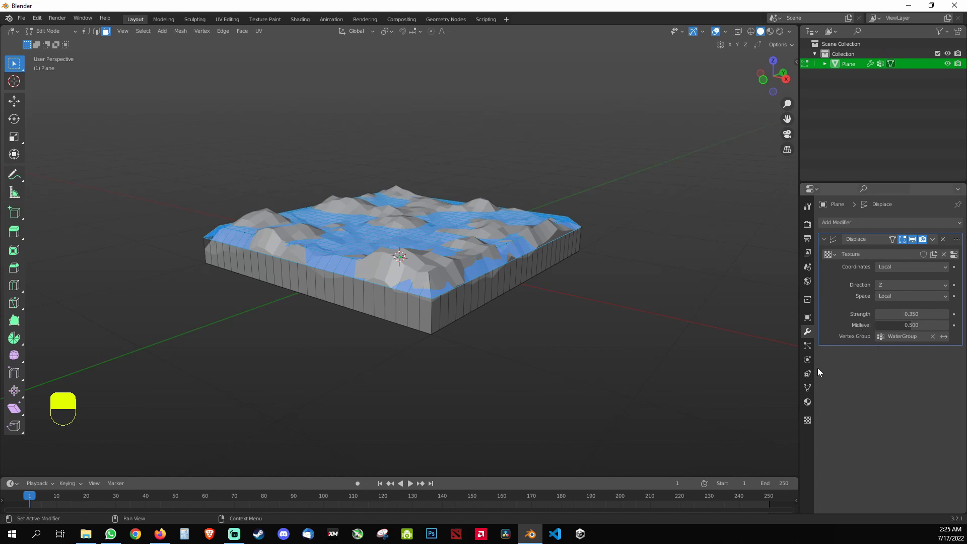
Step: Set the Clouds texture's depth to 2 and view the displaced surface
click(807, 419)
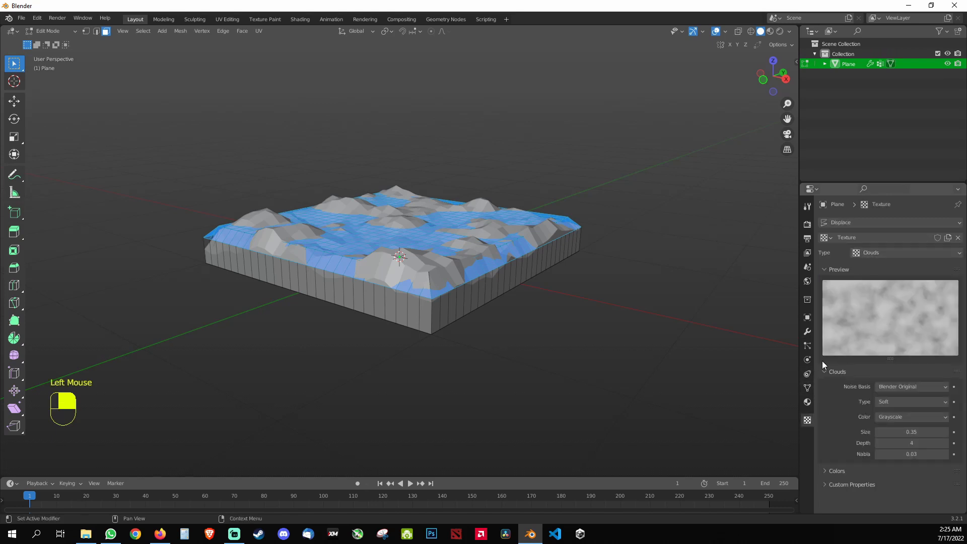
scroll(849, 376, down, 3)
double_click(887, 442)
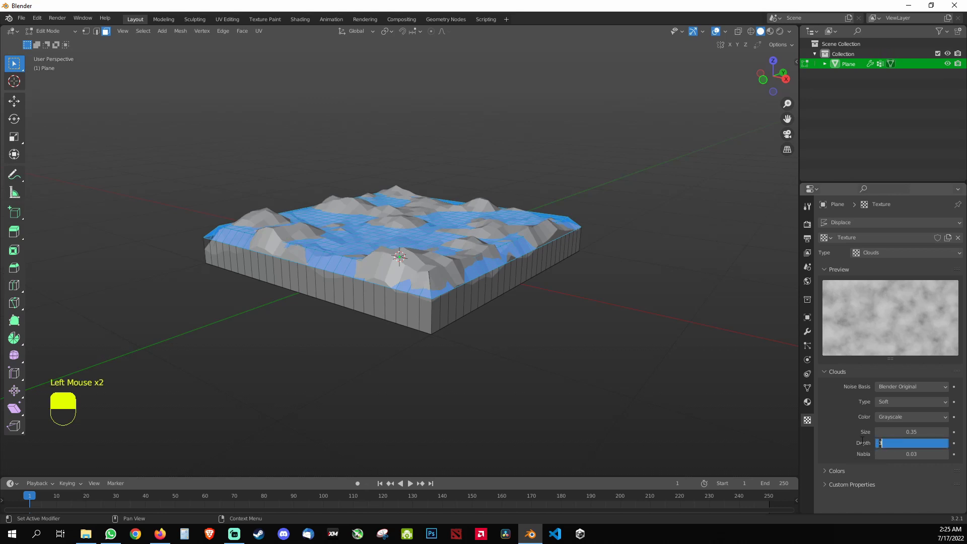
key(Return)
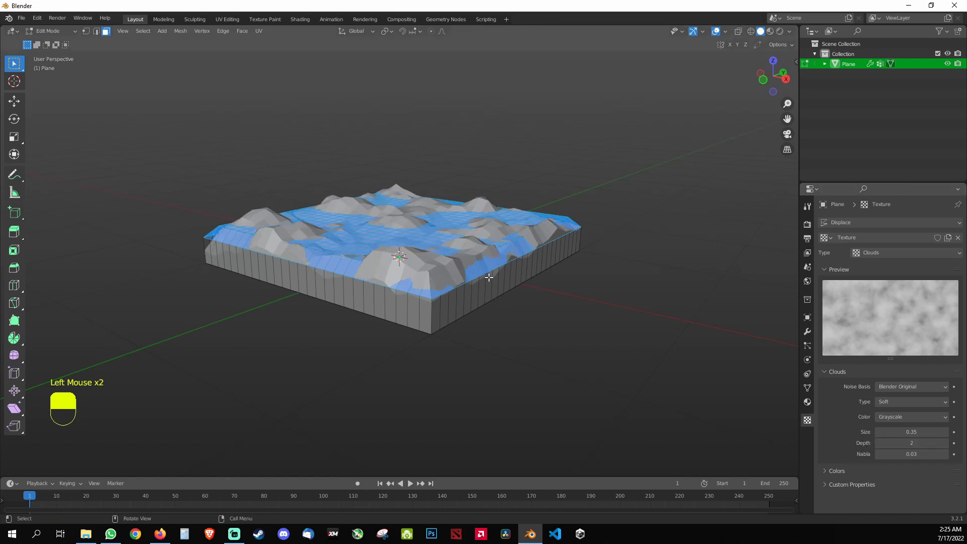
middle_drag(489, 278, 460, 276)
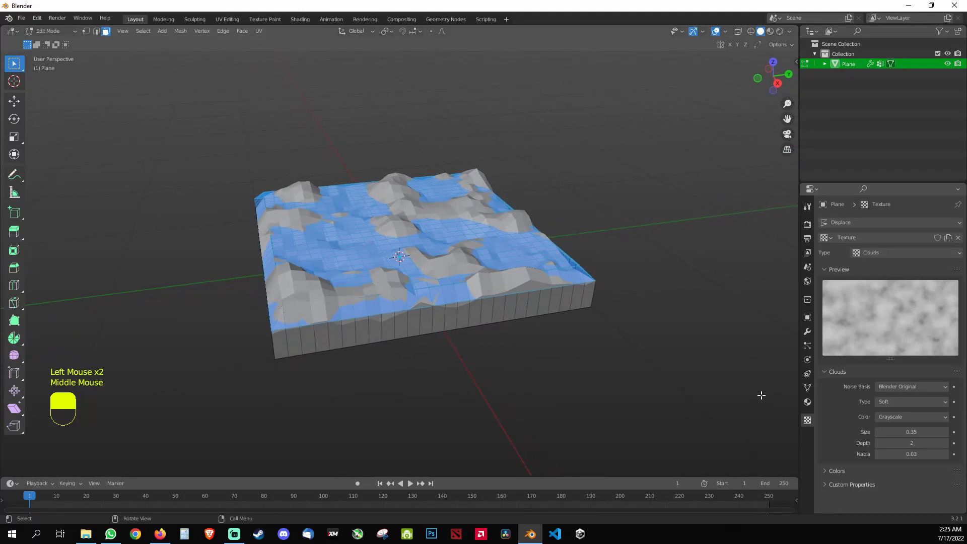
Step: Try a Clouds texture depth of 5 and return the depth to 2
click(888, 443)
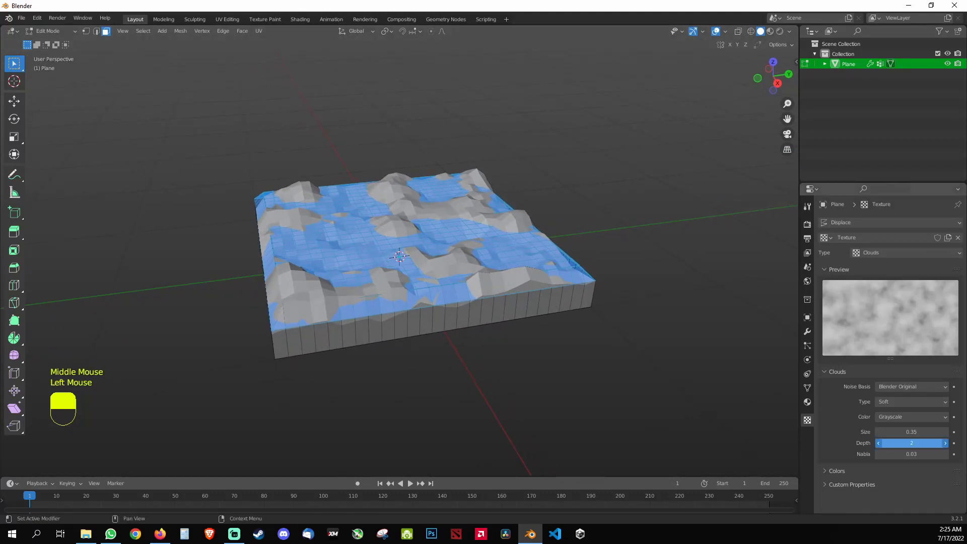
text(5)
click(889, 447)
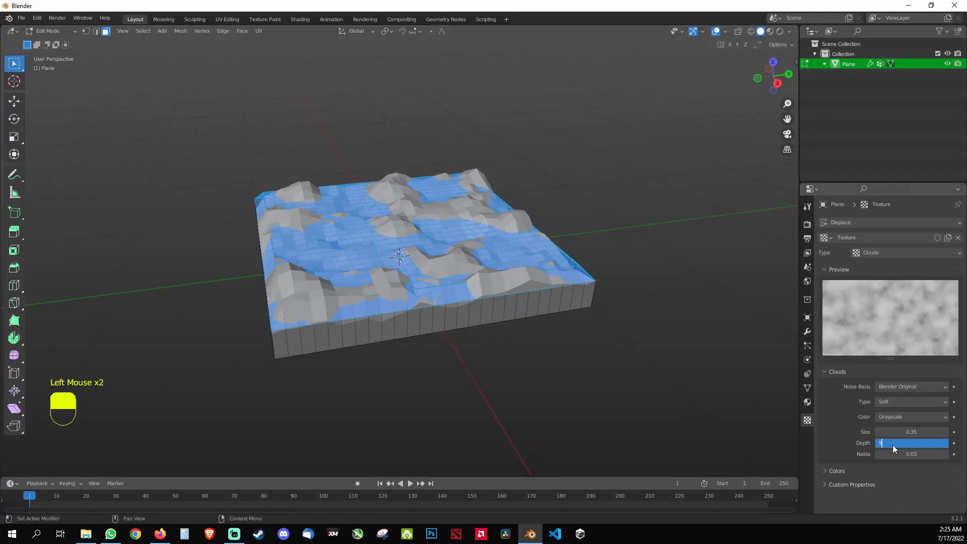
click(893, 445)
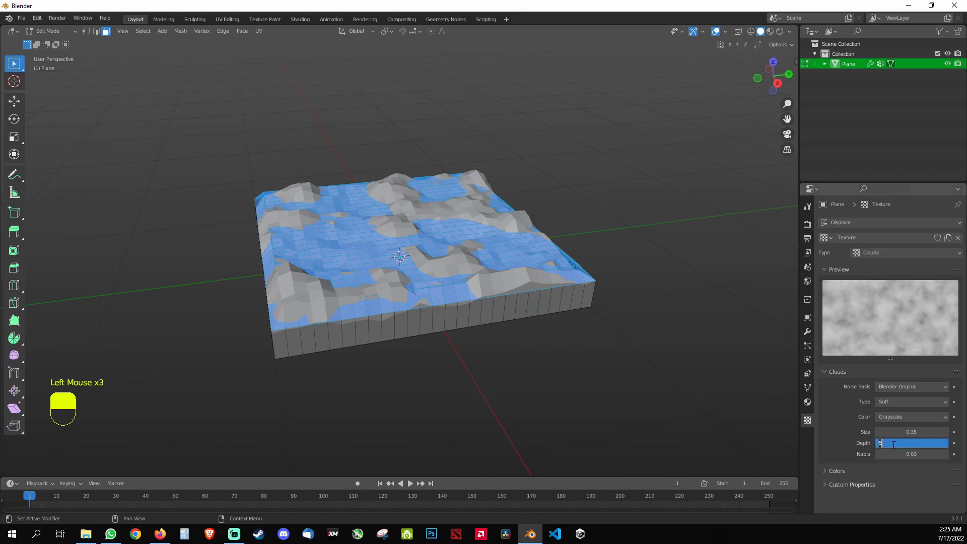
key(Escape)
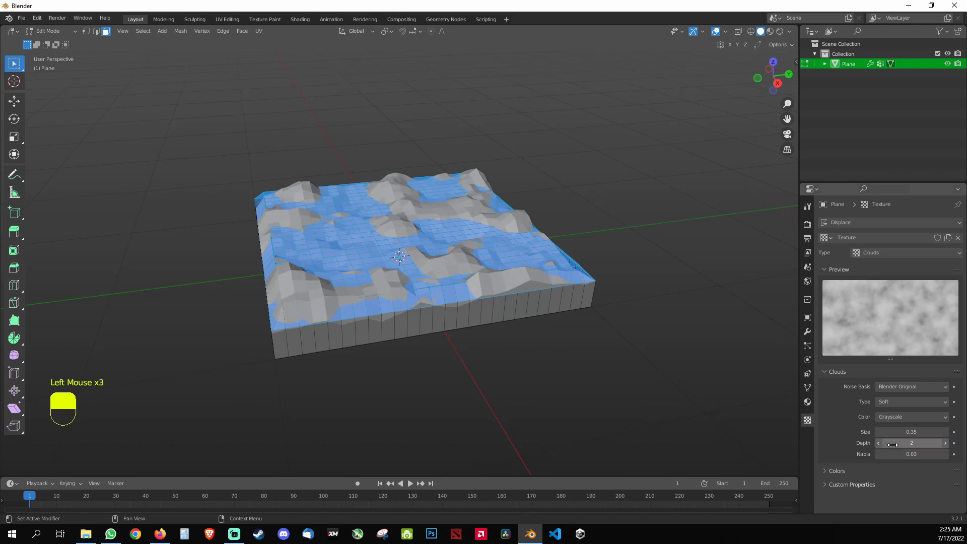
Step: Deselect the mesh faces, return to Object Mode and deselect the water block
click(892, 445)
click(893, 445)
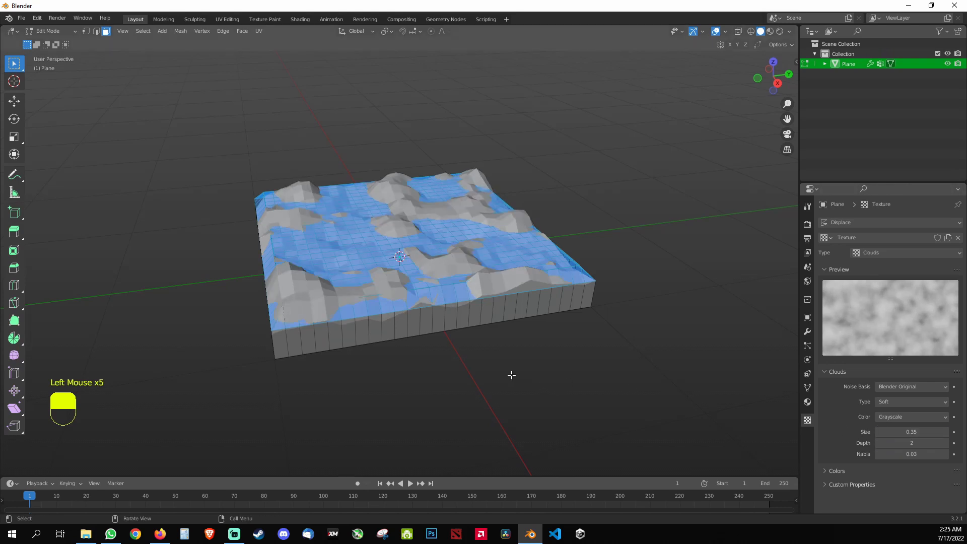
middle_drag(512, 373, 554, 349)
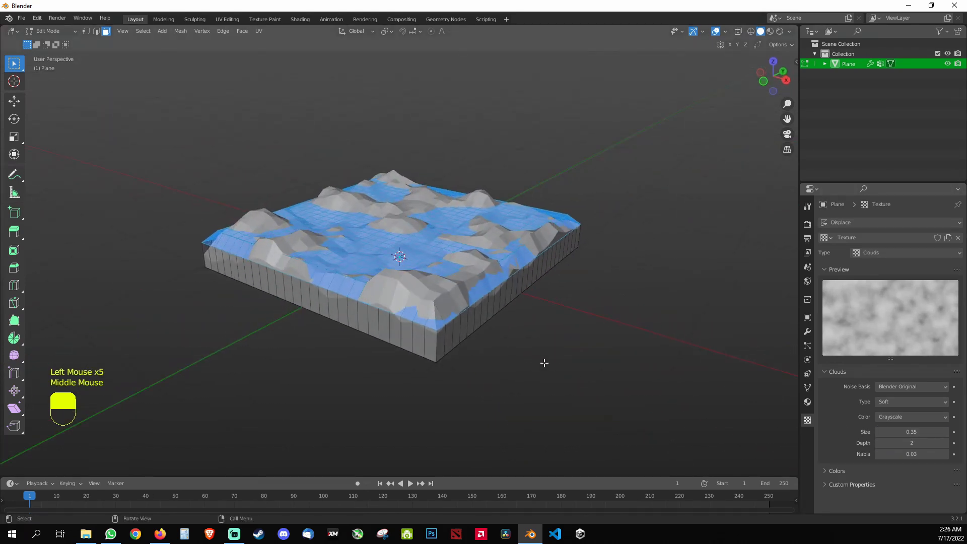
click(546, 350)
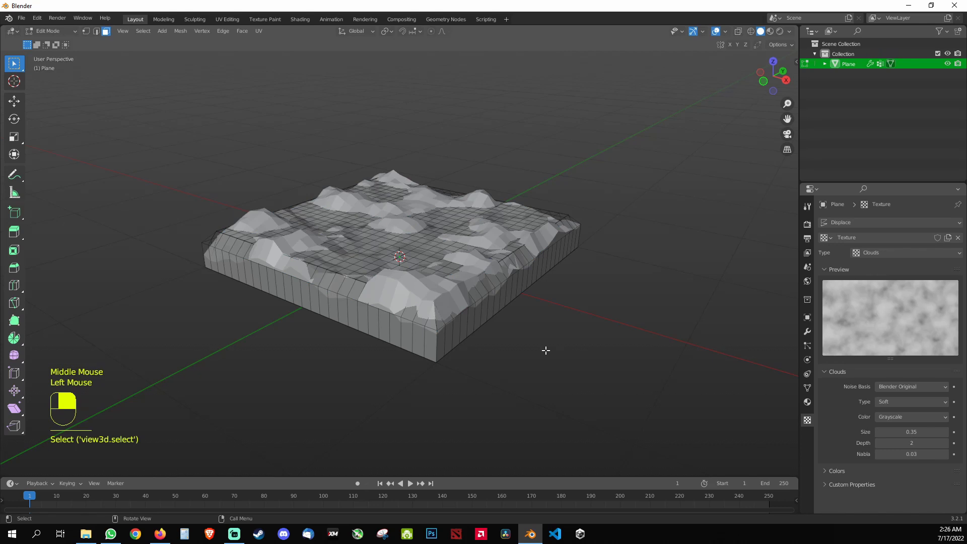
key(Tab)
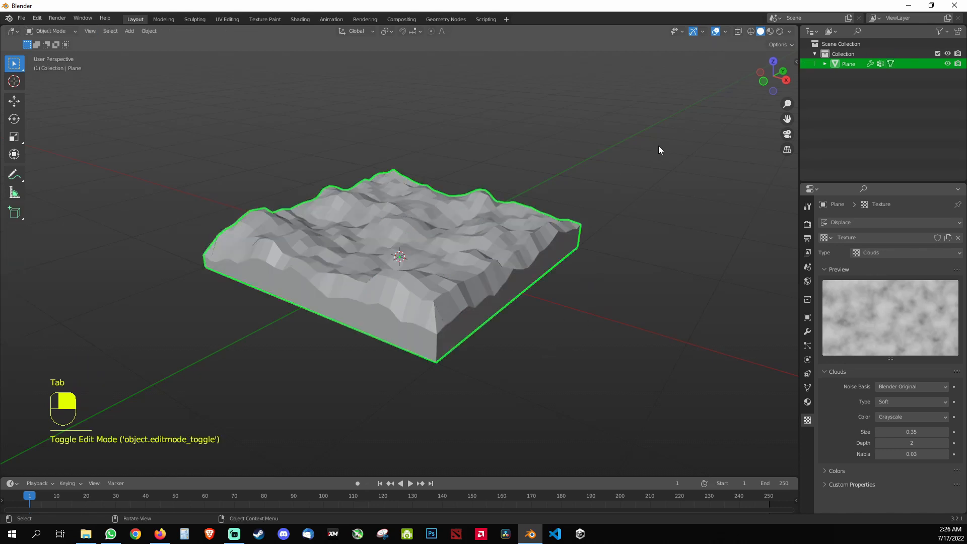
mouse_move(601, 205)
middle_down()
mouse_move(556, 175)
mouse_move(555, 204)
mouse_move(598, 218)
mouse_move(594, 209)
middle_up()
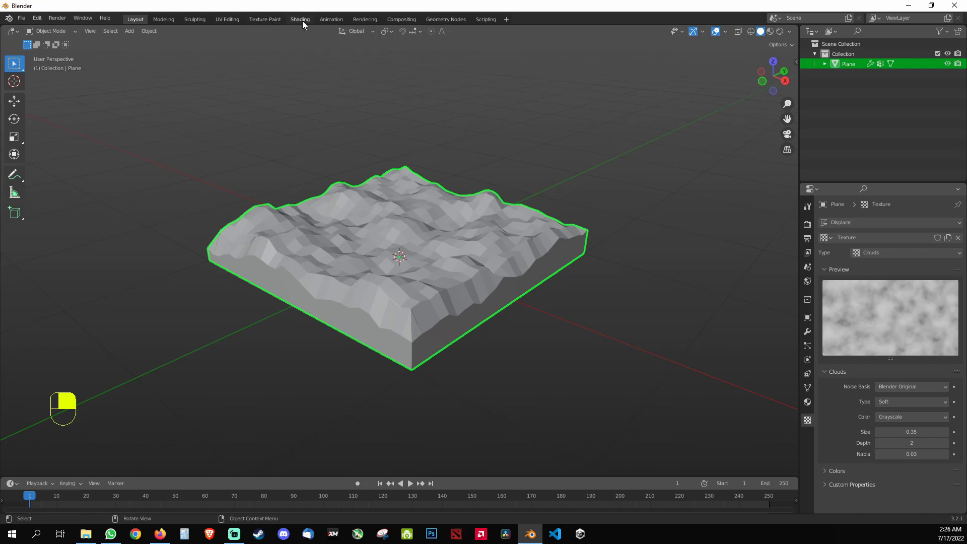
click(298, 51)
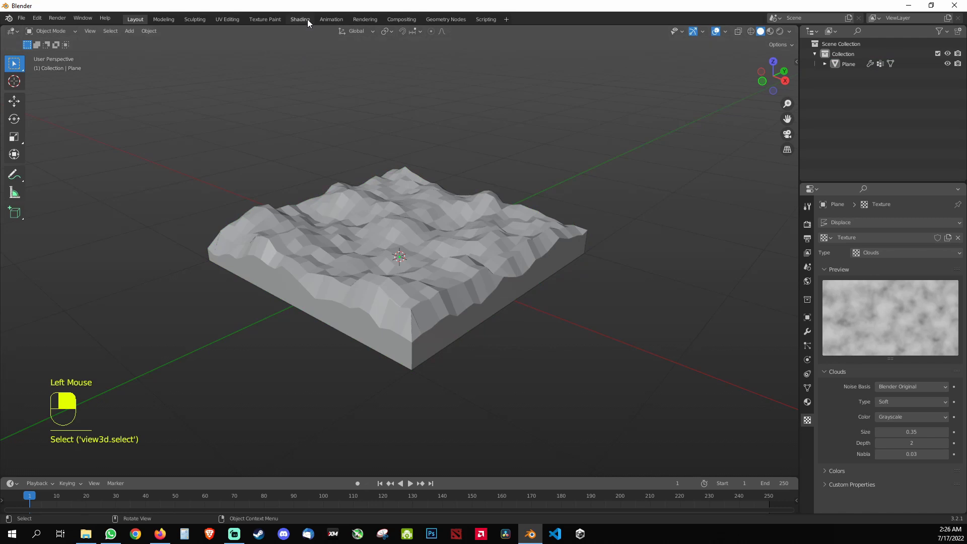
Step: Switch to the Shading workspace and frame the water block closely in the viewport
click(80, 19)
click(506, 19)
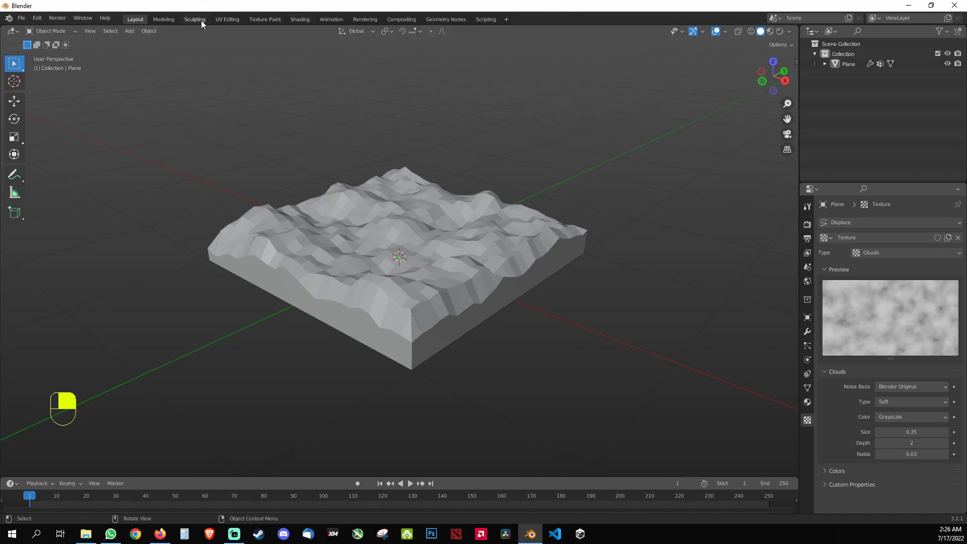
click(300, 20)
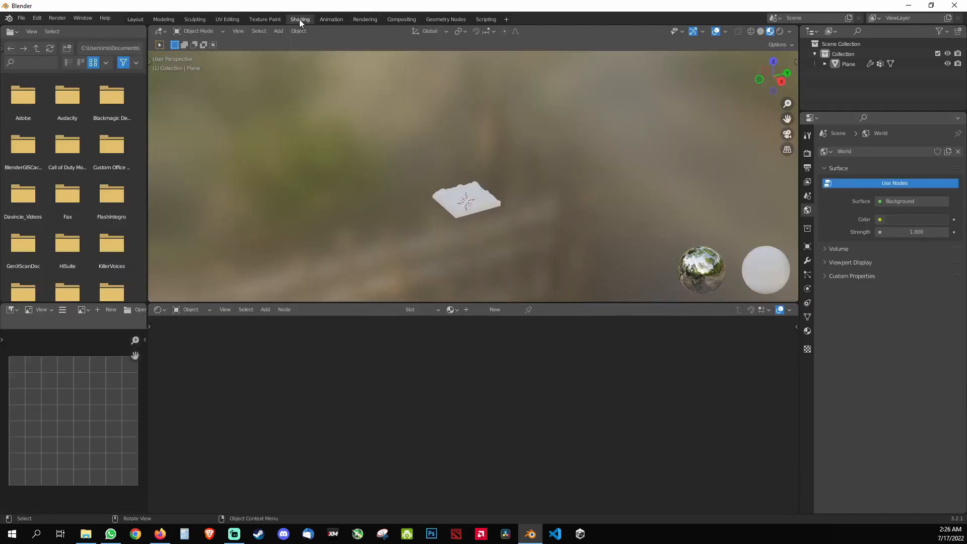
scroll(510, 181, up, 5)
middle_drag(487, 237, 508, 190)
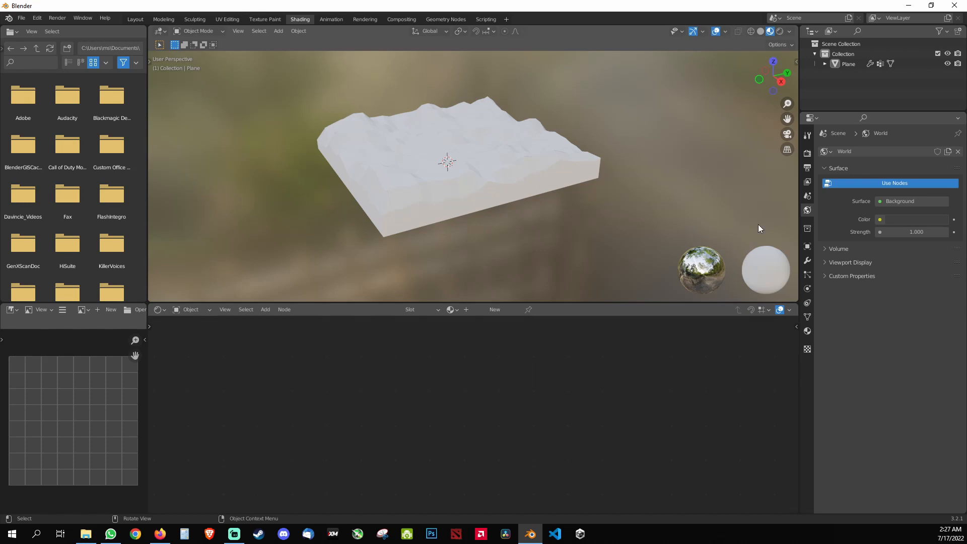
Step: Try the Scene World and Scene Lights viewport lighting, turn both off and set World Opacity to 0
click(790, 32)
click(785, 111)
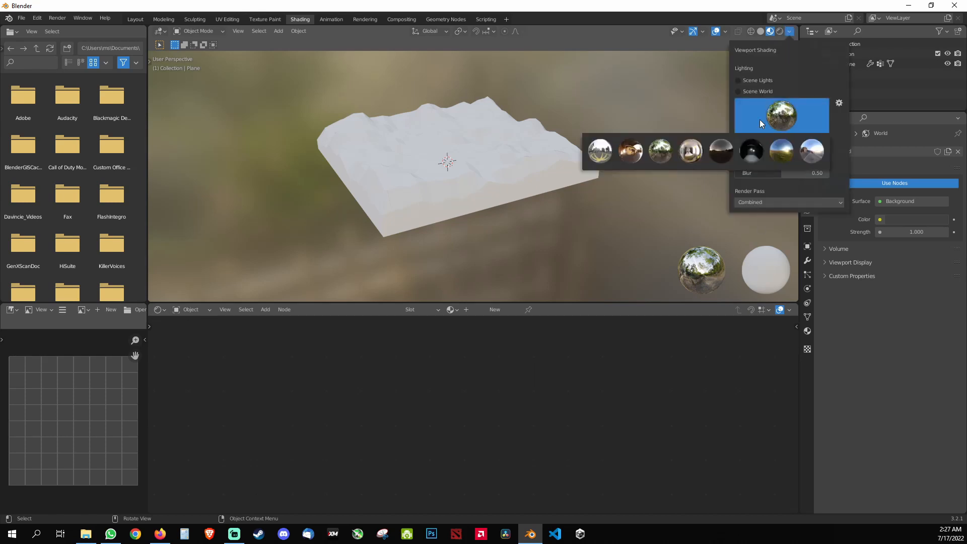
click(739, 142)
click(778, 91)
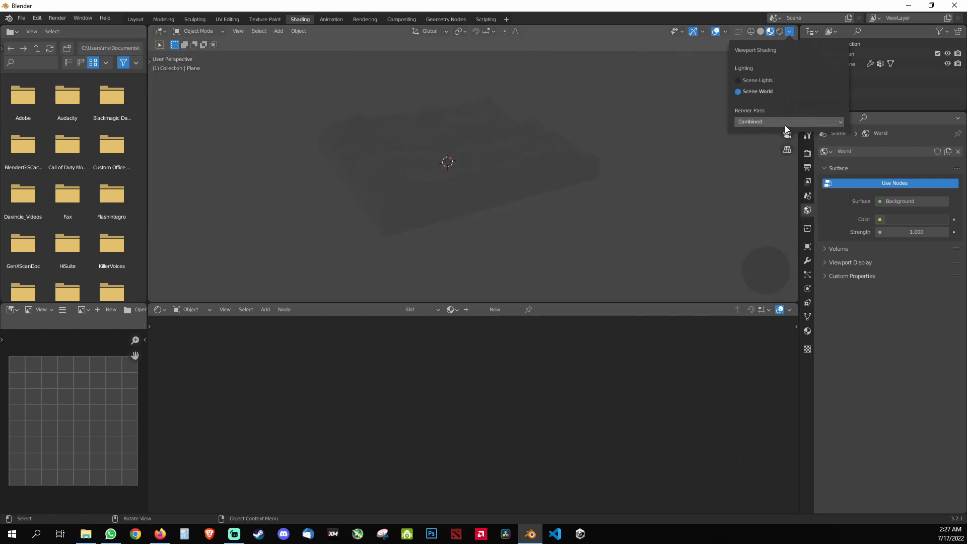
click(760, 89)
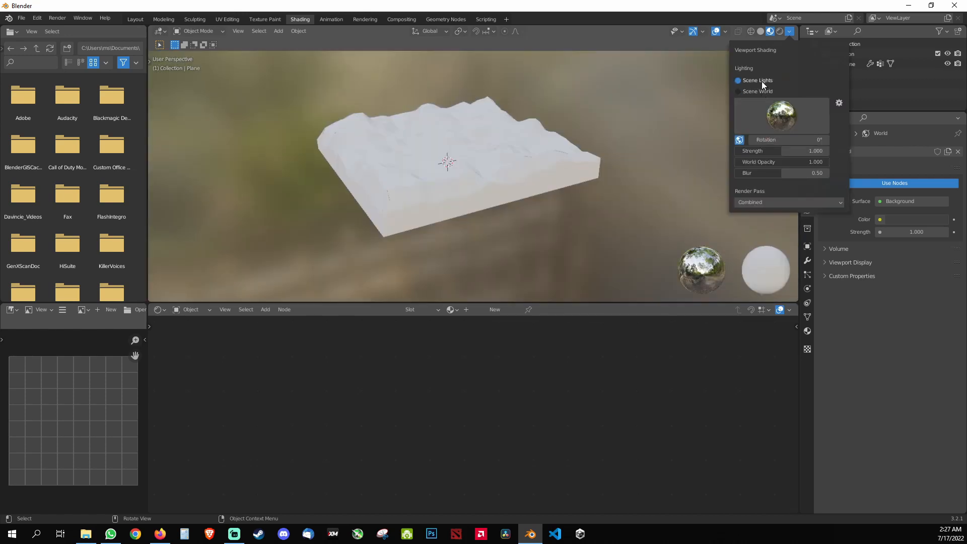
click(783, 82)
drag(800, 162, 735, 161)
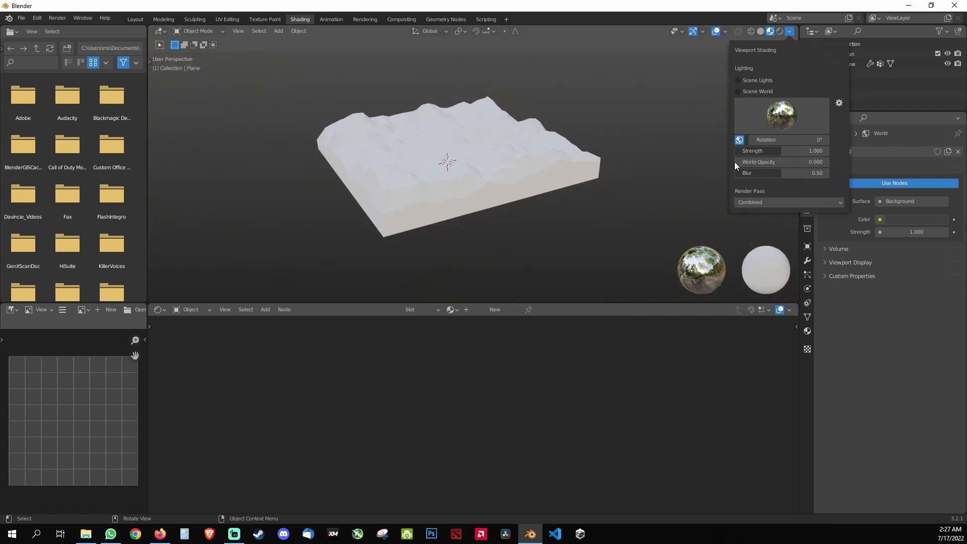
Step: Try wireframe, X-ray and solid viewport shading on the block and return to Material Preview
middle_drag(564, 167, 524, 170)
key(z)
click(484, 151)
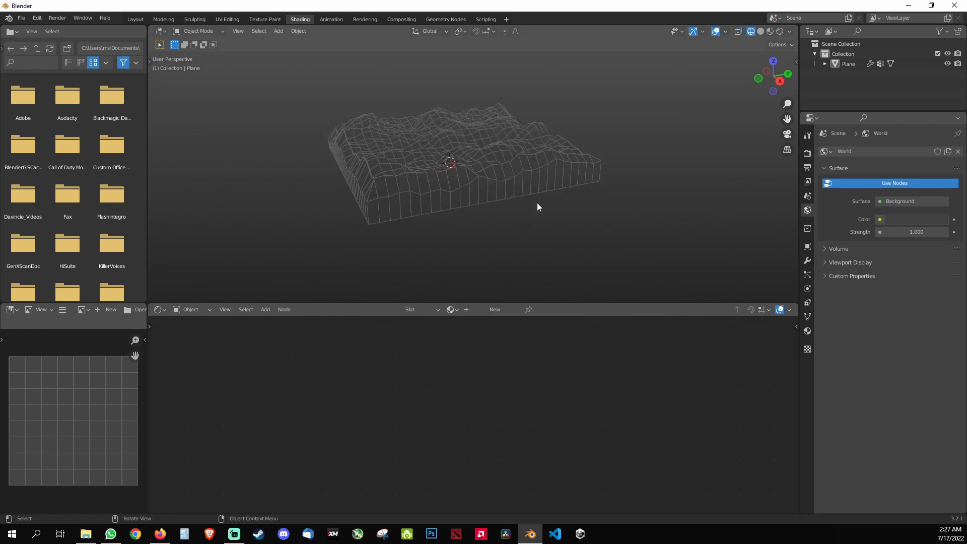
key(alt+z)
click(770, 32)
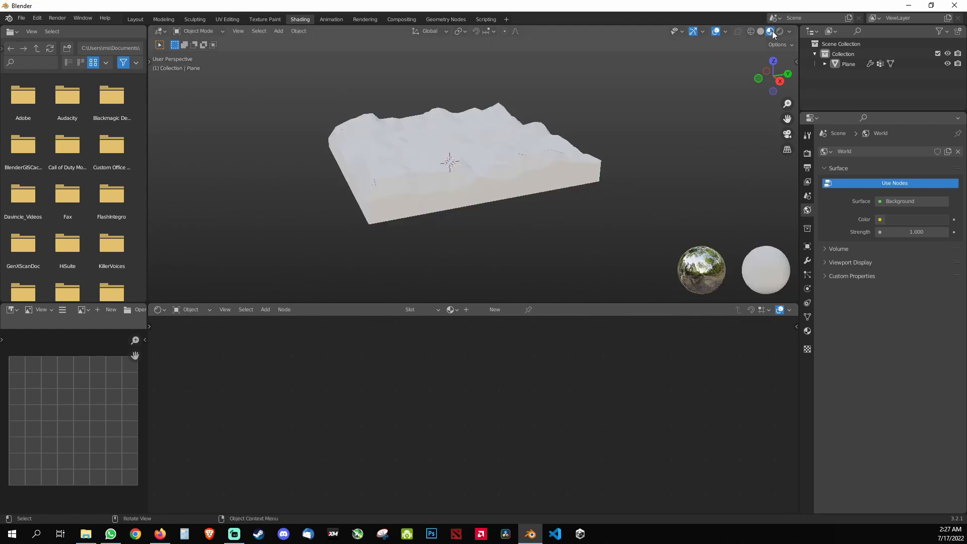
mouse_move(500, 192)
middle_down()
mouse_move(518, 172)
mouse_move(514, 160)
mouse_move(513, 184)
middle_up()
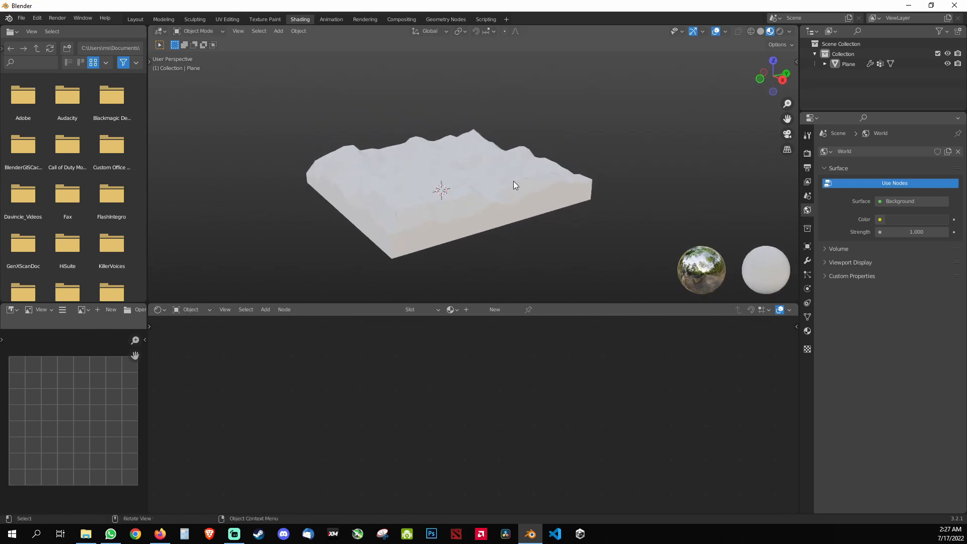
key(alt+z)
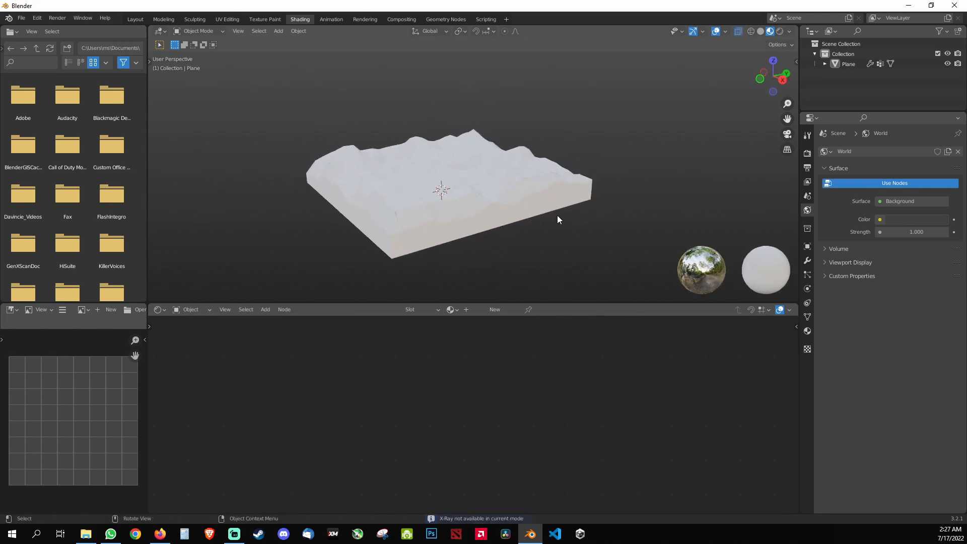
click(513, 189)
key(alt+z)
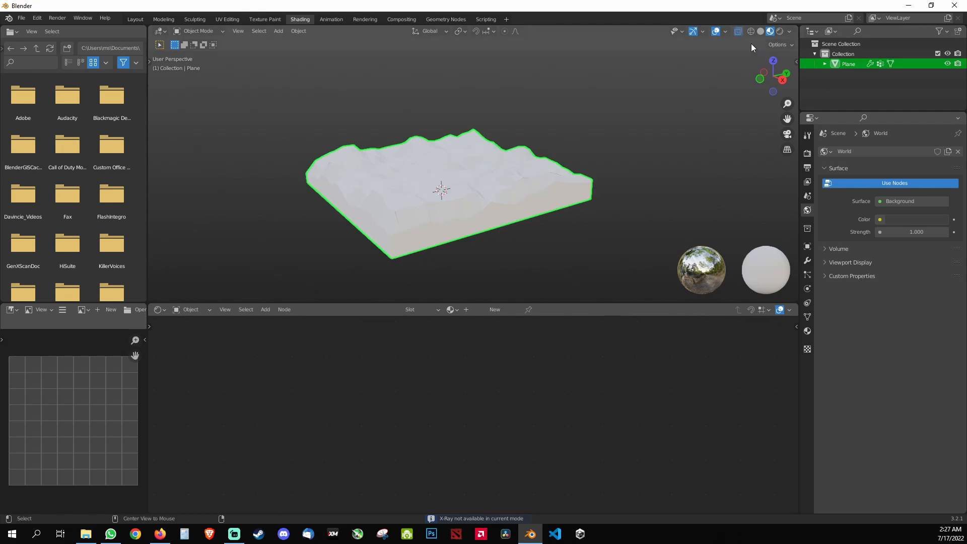
click(750, 32)
click(760, 31)
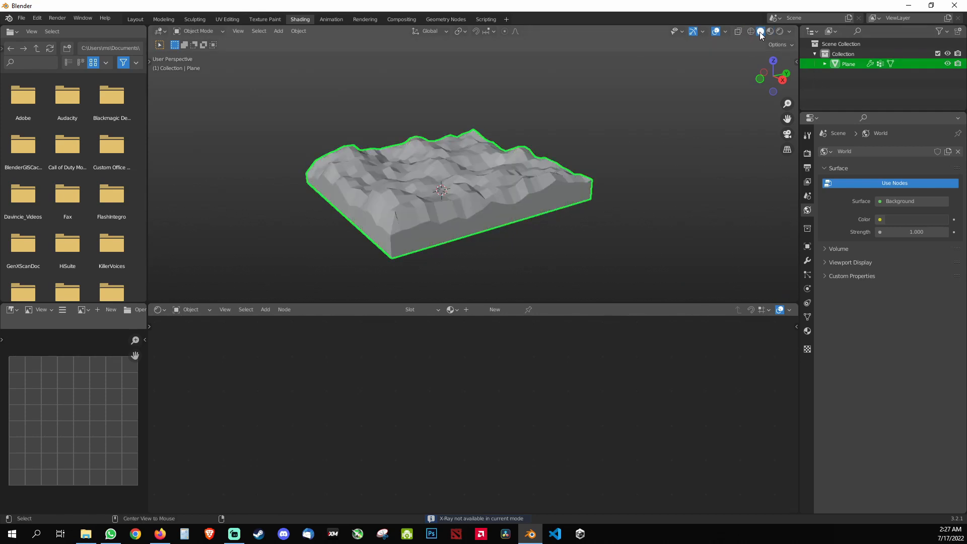
click(770, 32)
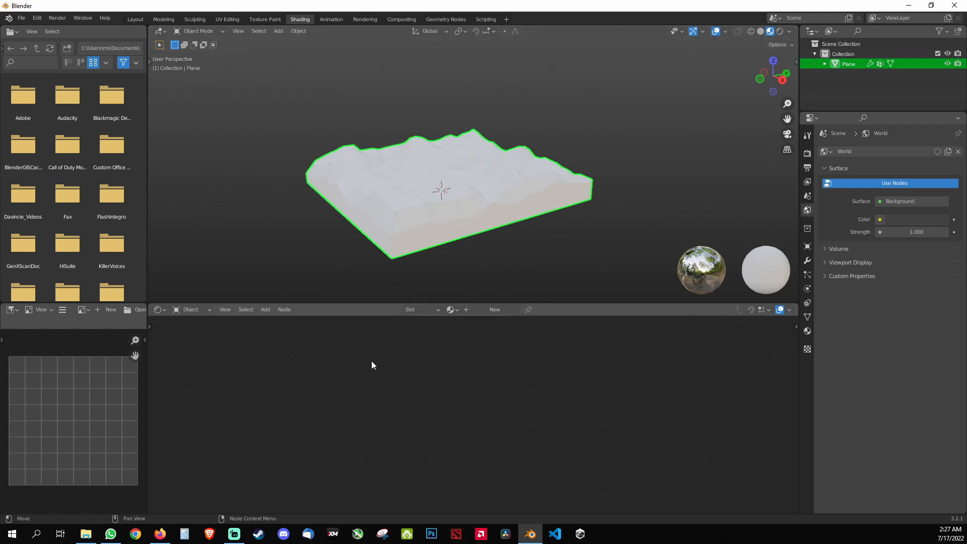
Step: Add a new material to the water block and name it WaterMaterial
click(488, 247)
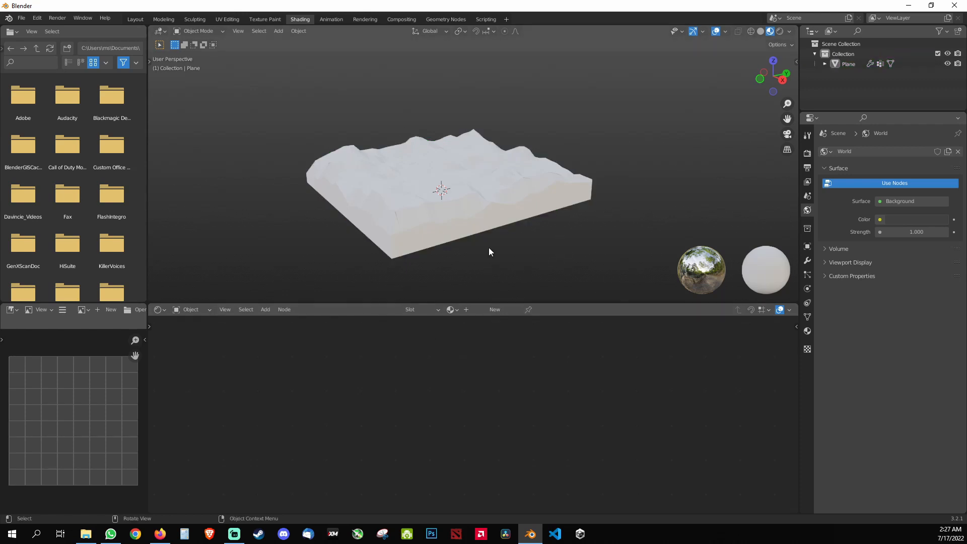
click(483, 220)
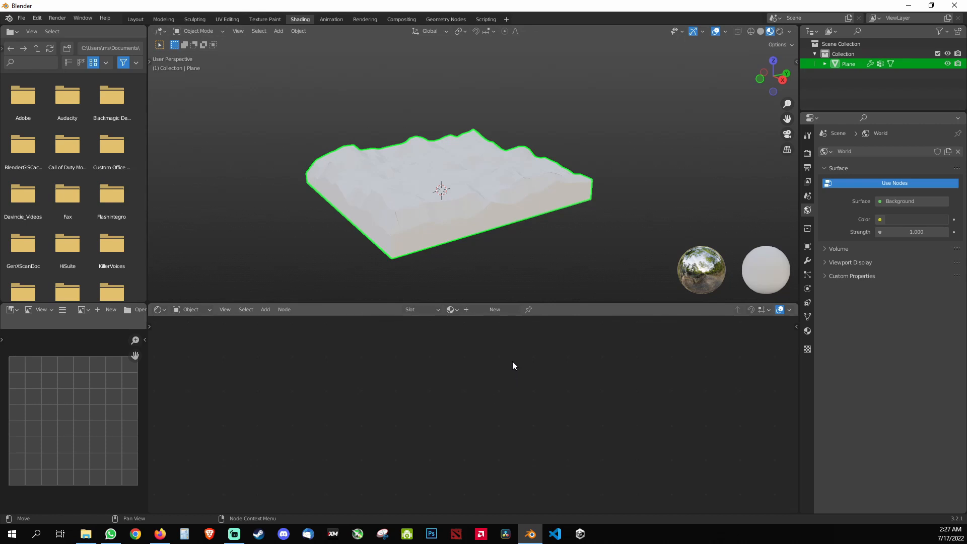
click(491, 310)
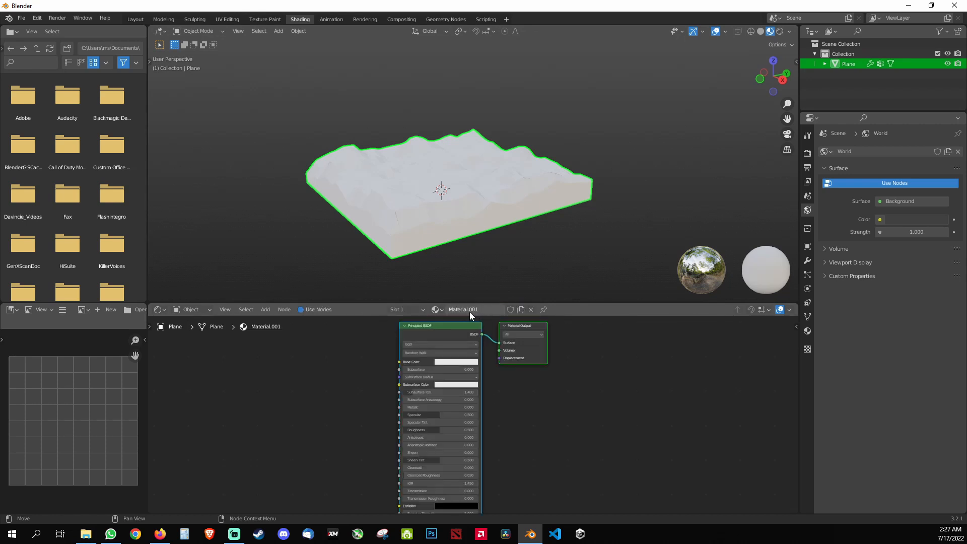
double_click(469, 310)
text(WaterMaterial)
key(Return)
Step: Set the Principled BSDF's Base Color to hex 00C1E7
scroll(439, 396, up, 2)
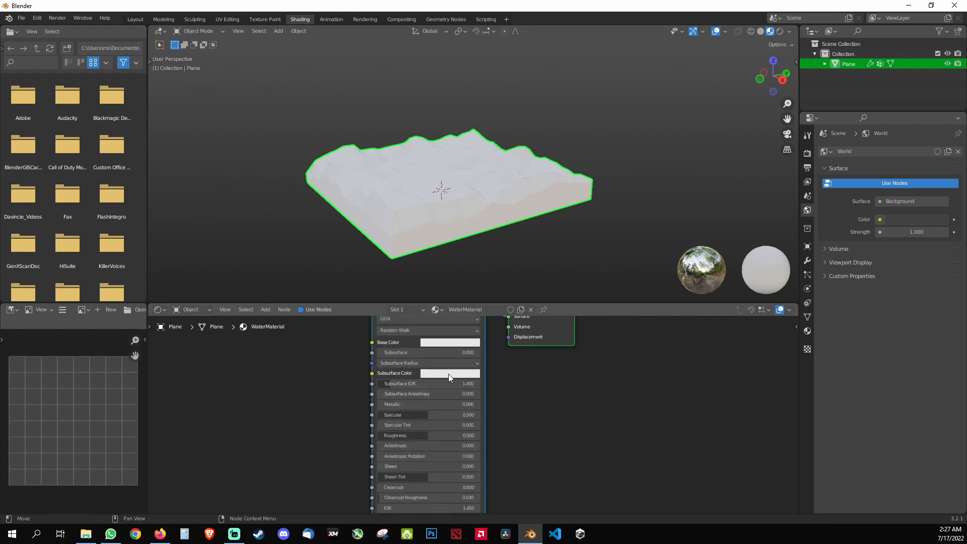
scroll(447, 380, up, 3)
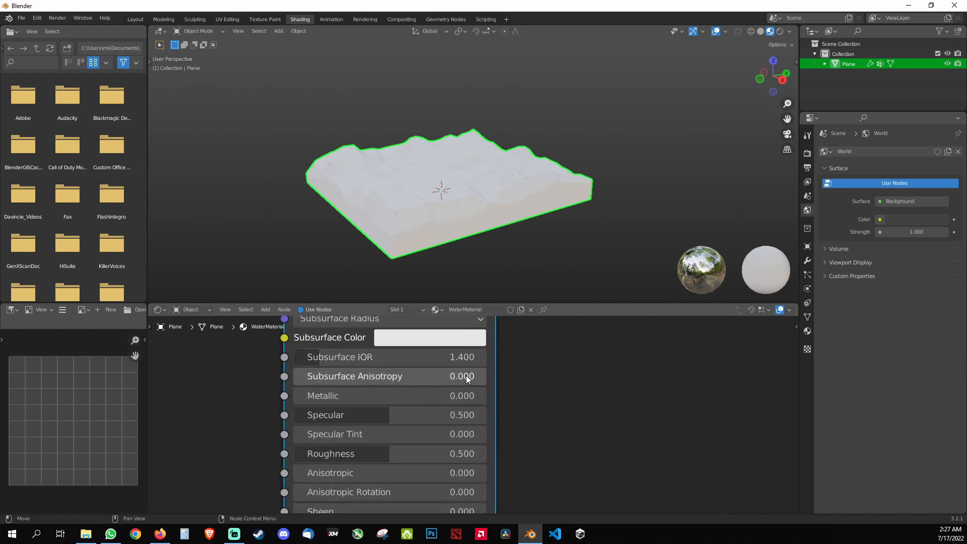
middle_drag(525, 334, 538, 486)
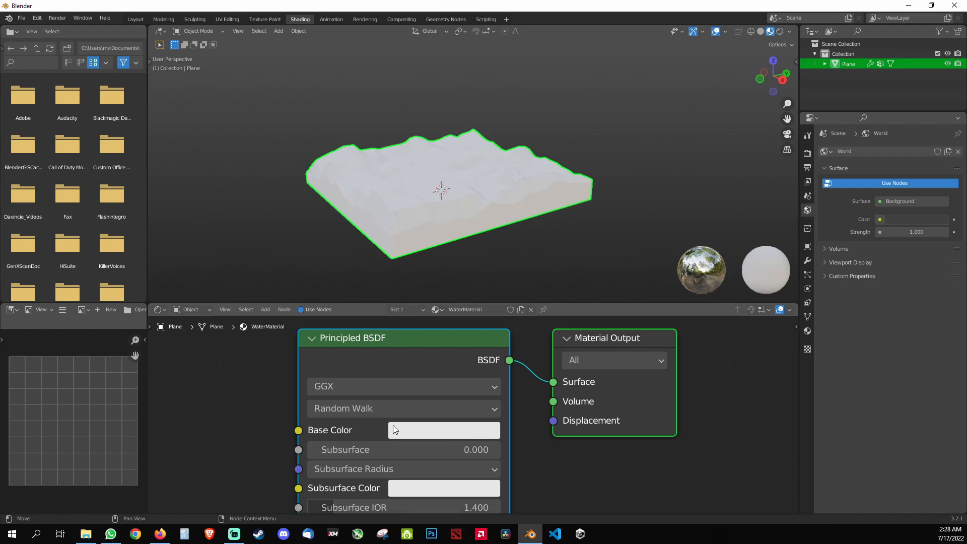
click(424, 432)
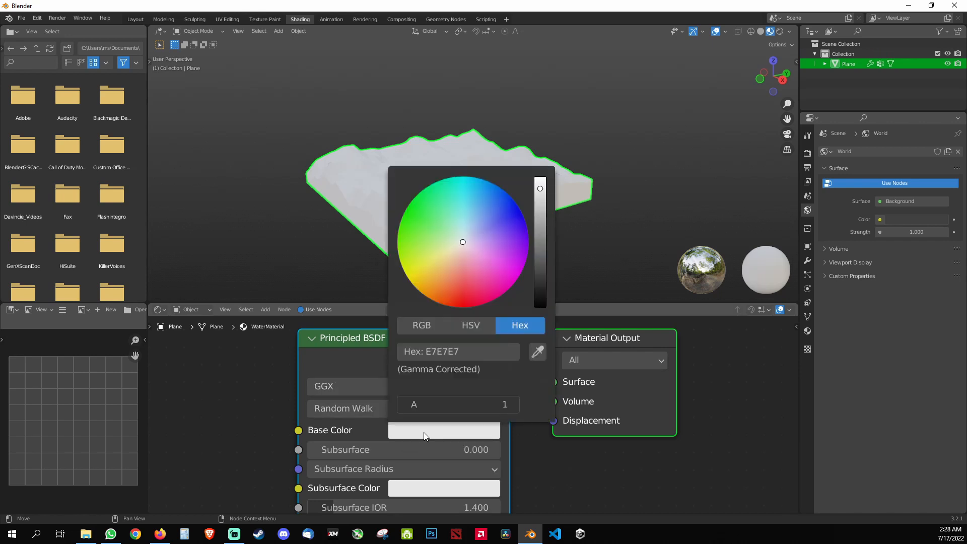
drag(463, 239, 486, 187)
click(461, 345)
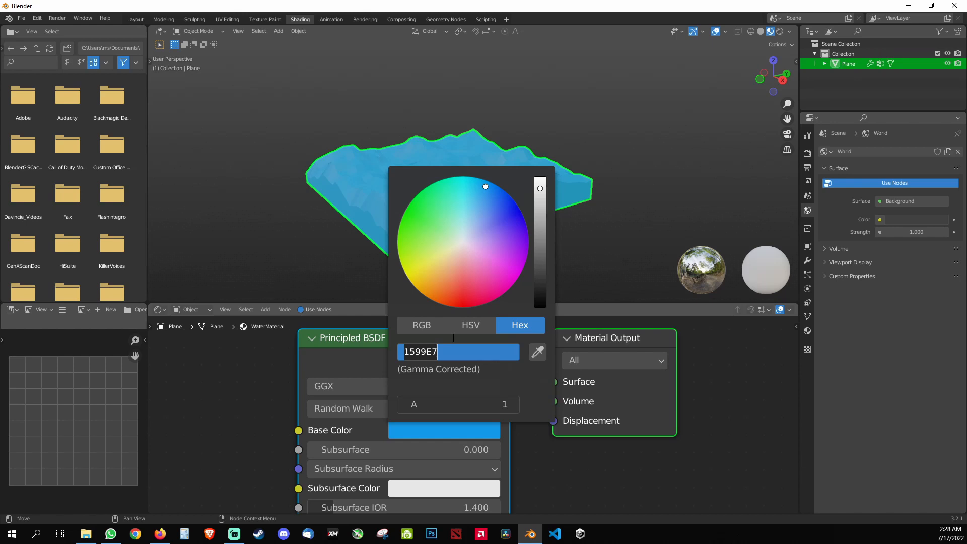
text(00)
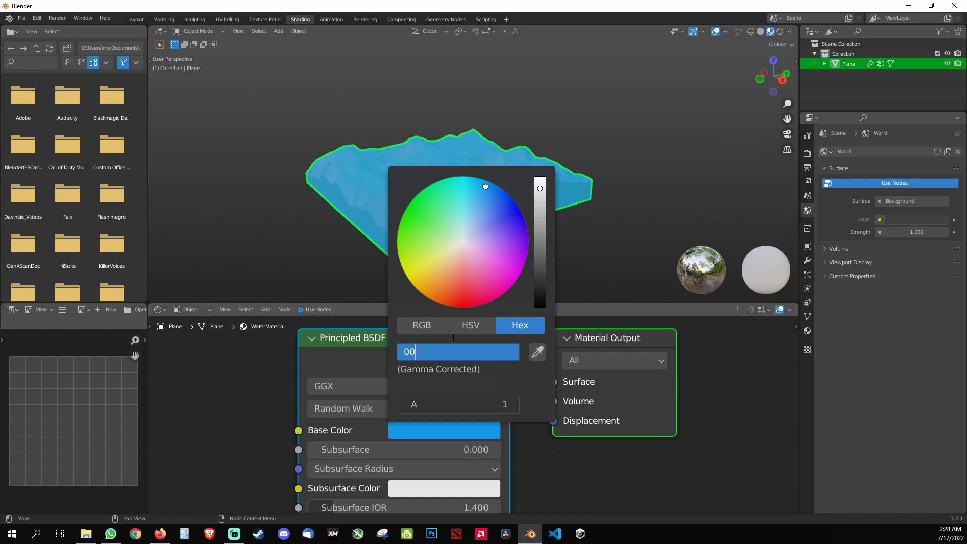
text(C1E7)
key(Return)
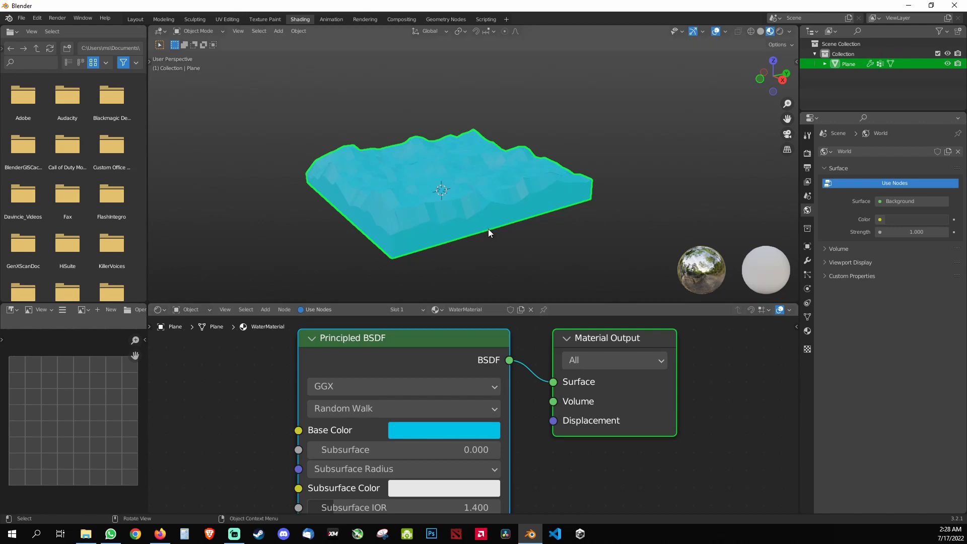
Step: Set the Principled BSDF's Subsurface value to 1
middle_drag(488, 228, 491, 236)
scroll(396, 428, down, 1)
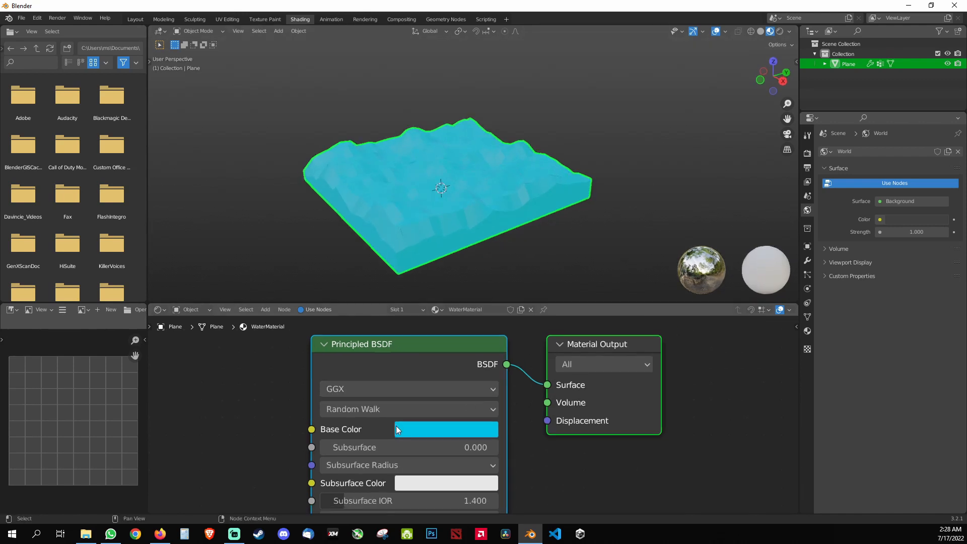
click(376, 447)
text(1)
key(Return)
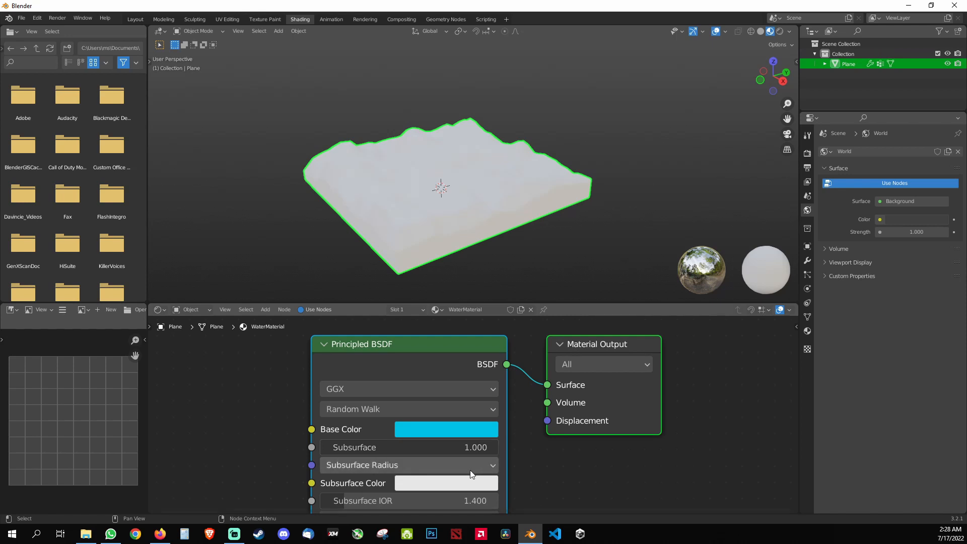
Step: Set the Principled BSDF's Subsurface Color to hex 0076E7 with an alpha of 0.25
click(452, 481)
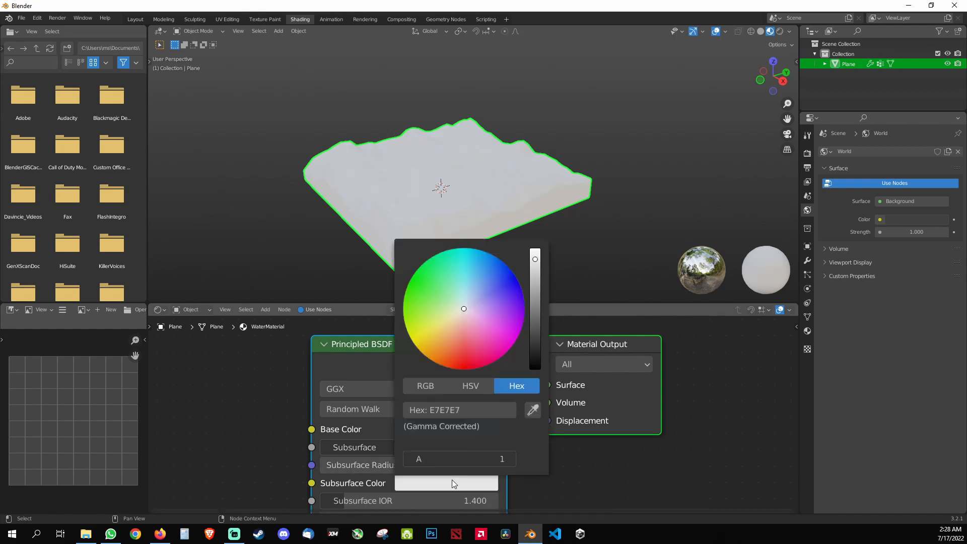
click(475, 408)
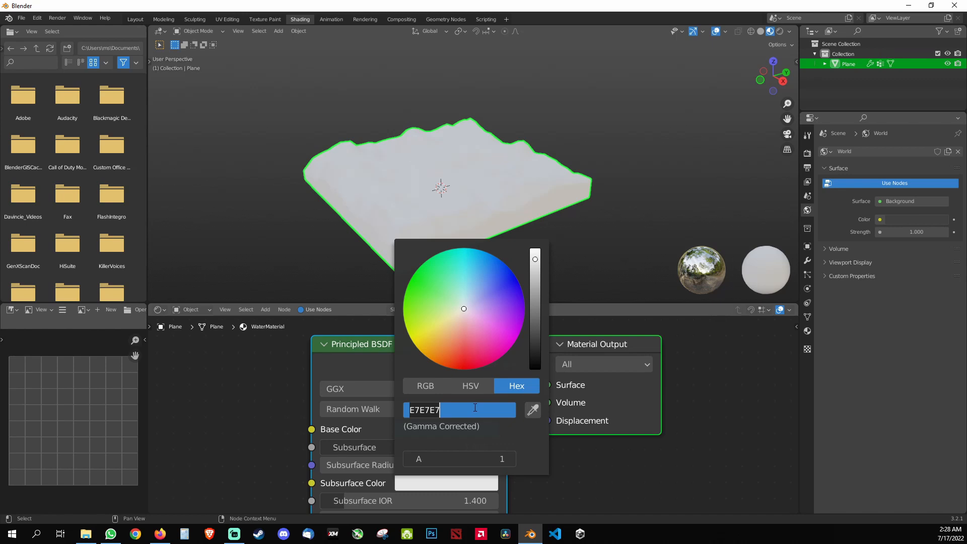
text(0076)
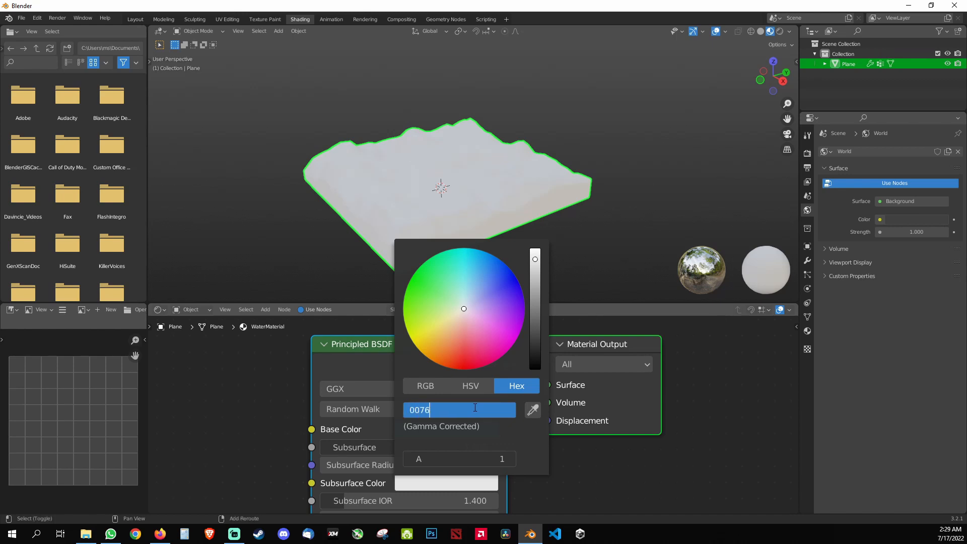
text(E7)
key(Return)
click(482, 460)
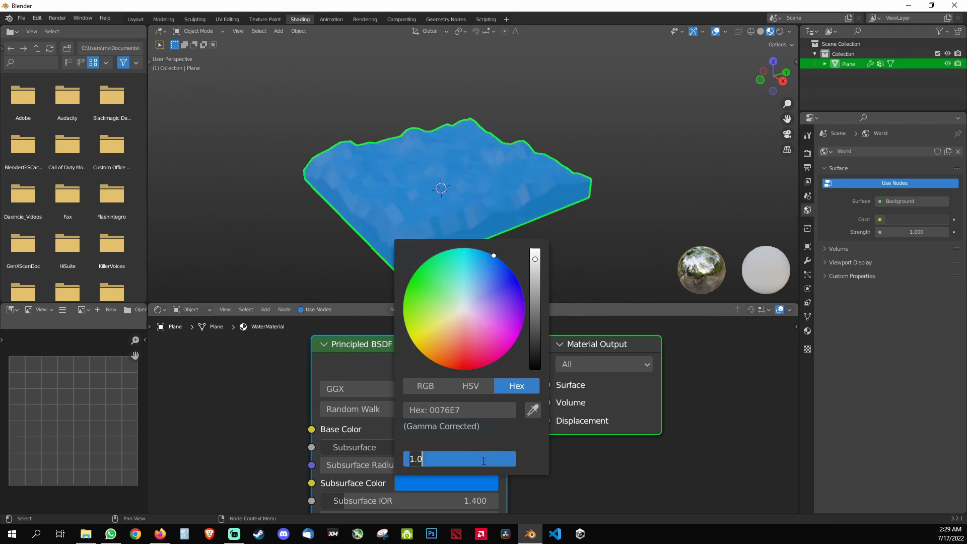
text(0.25)
key(Return)
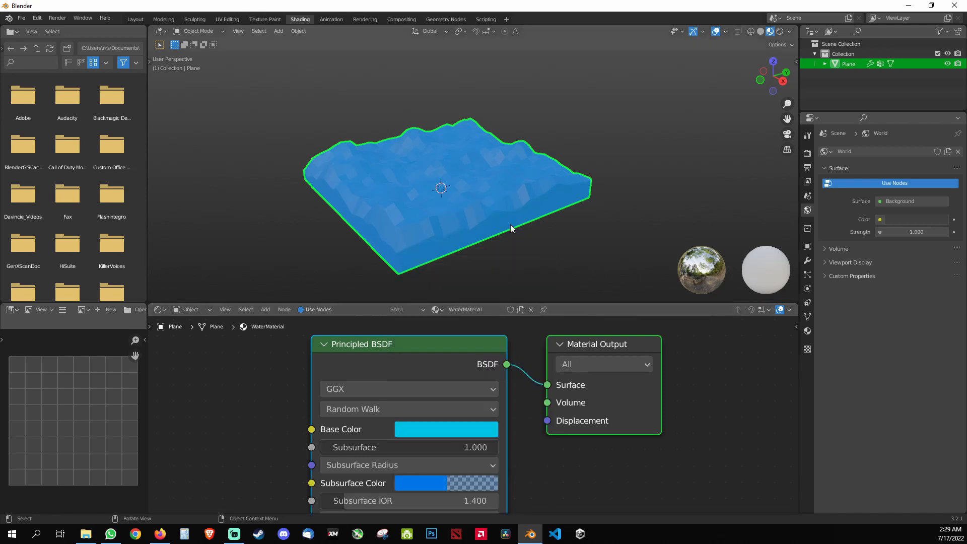
mouse_move(509, 225)
middle_down()
mouse_move(515, 217)
mouse_move(513, 232)
middle_up()
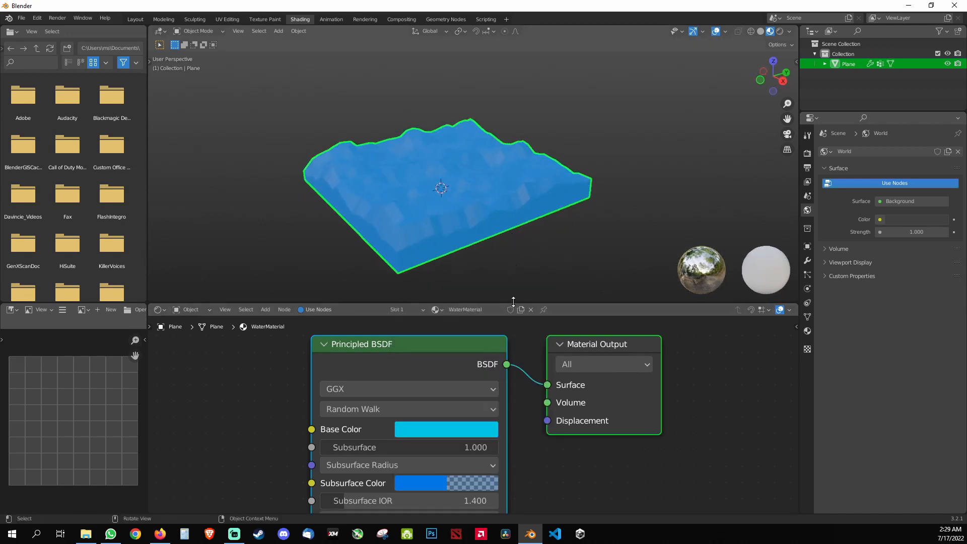
Step: Set the Principled BSDF's Roughness to 0
middle_drag(518, 426, 543, 393)
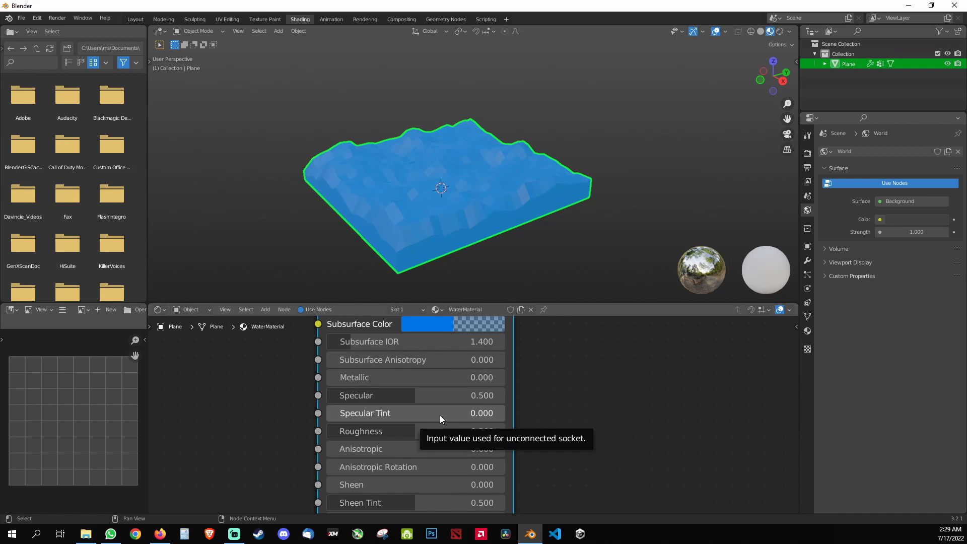
click(436, 430)
text(0.5)
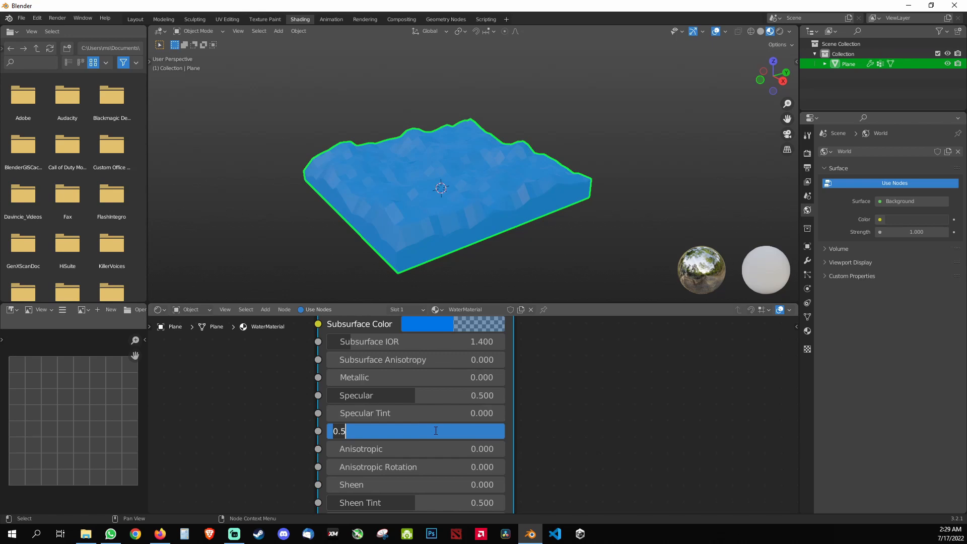
key(BackSpace)
key(BackSpace)
key(BackSpace)
text(0)
key(Return)
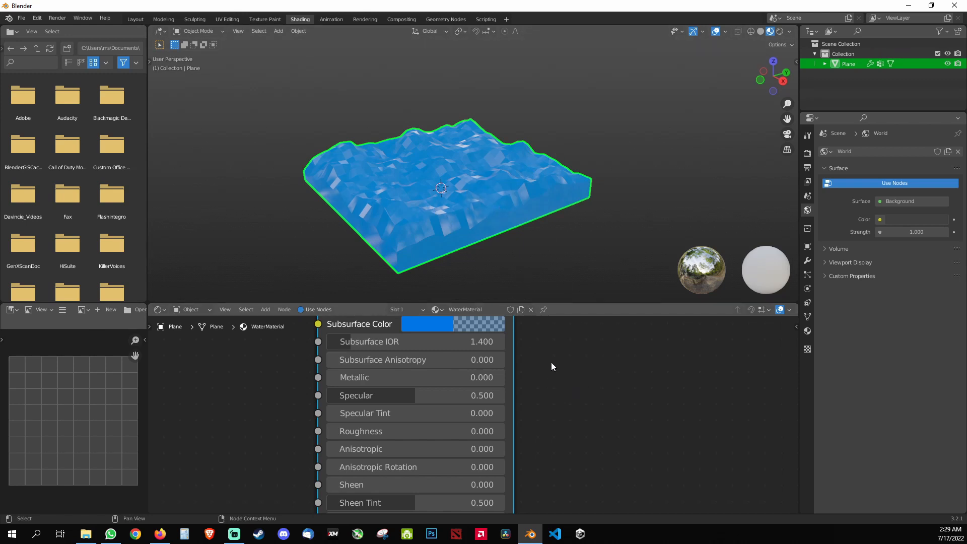
click(464, 413)
text(0.0)
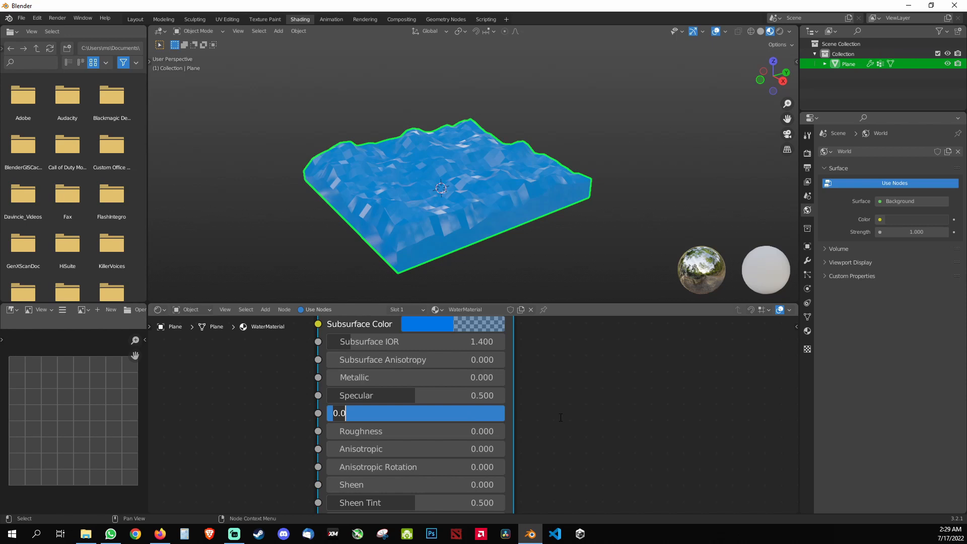
key(Return)
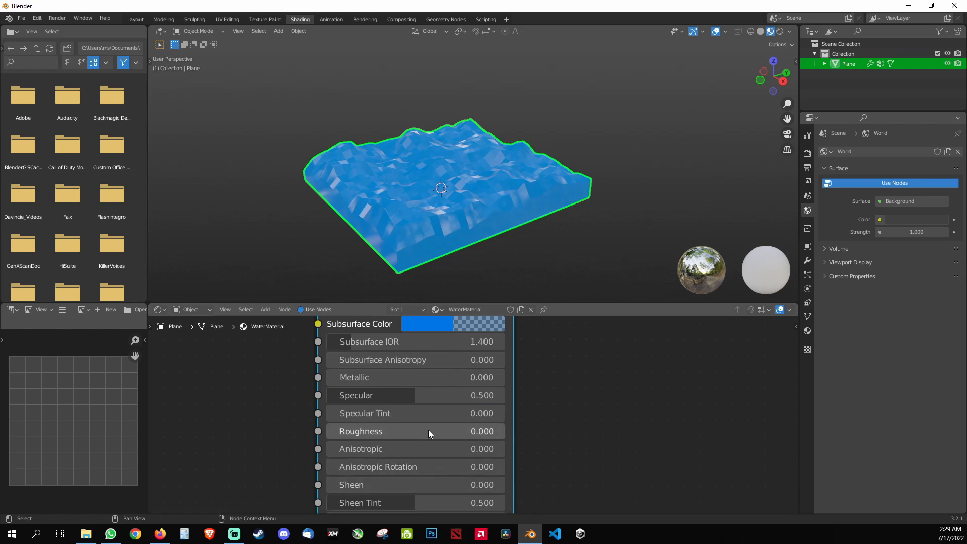
double_click(384, 416)
click(627, 406)
mouse_move(434, 415)
mouse_down()
mouse_move(609, 415)
mouse_move(429, 415)
mouse_up()
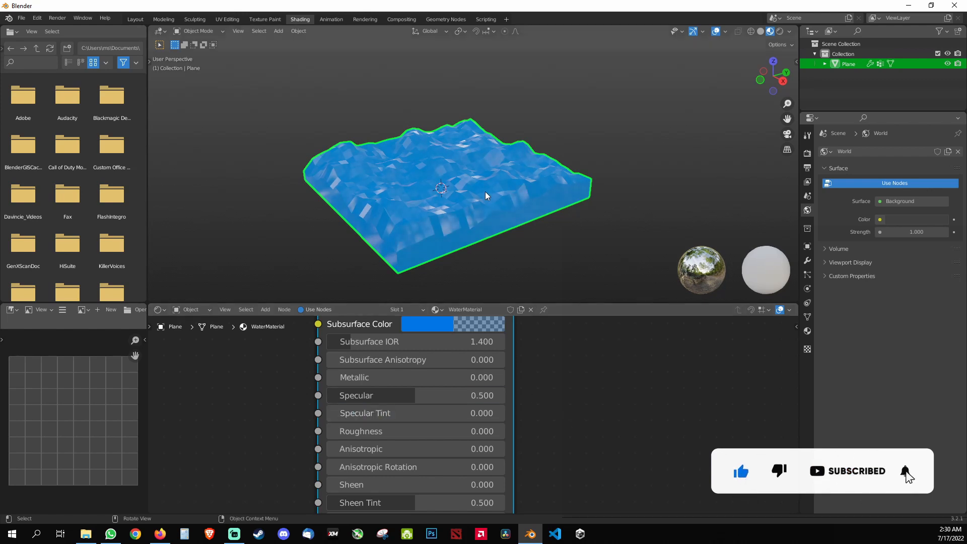
Step: Raise both Sheen and Sheen Tint of the Principled BSDF to 1
middle_drag(550, 456, 553, 375)
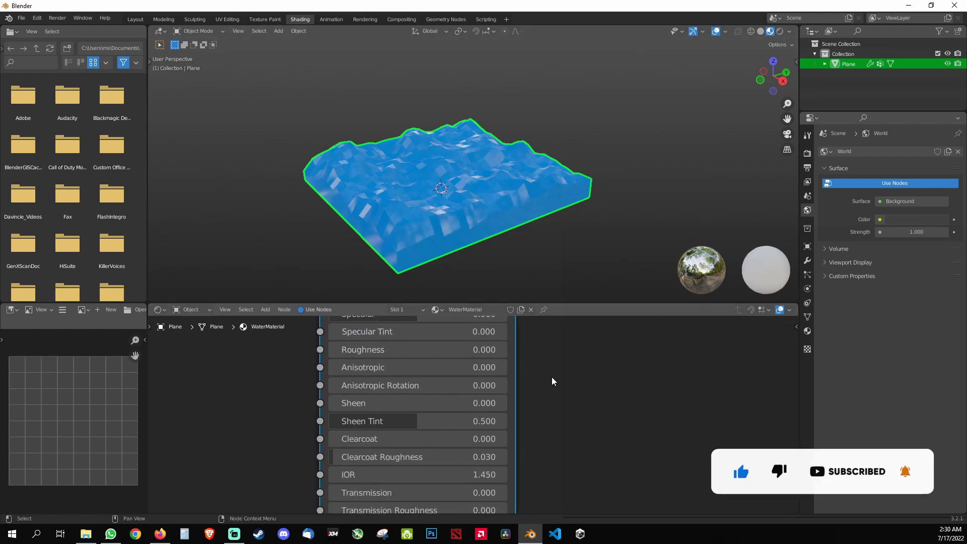
drag(443, 403, 530, 403)
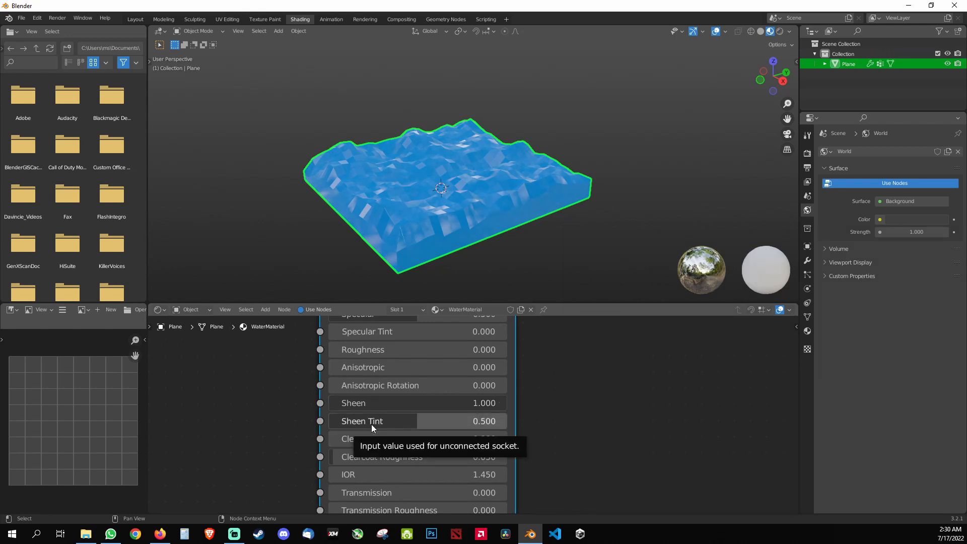
drag(371, 424, 373, 424)
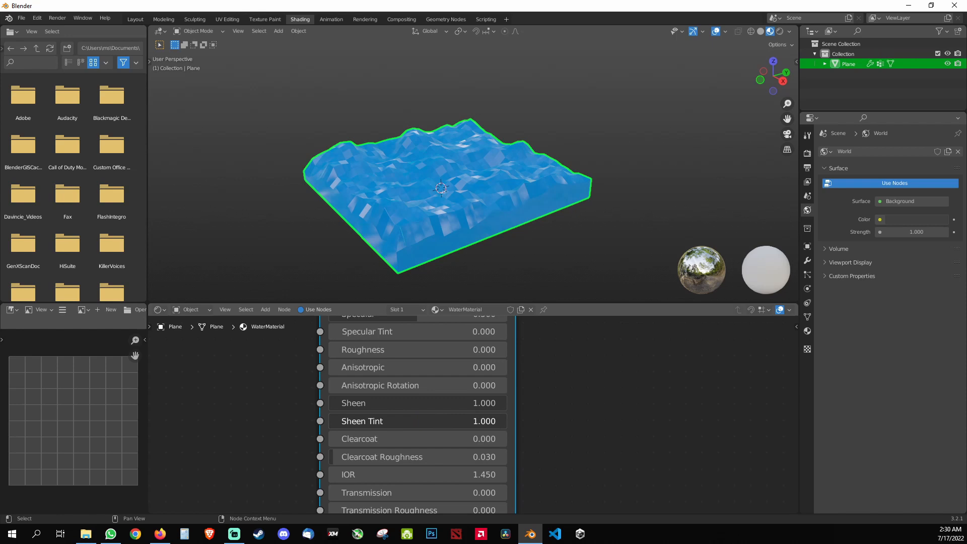
mouse_move(507, 421)
mouse_down()
mouse_move(329, 421)
mouse_move(507, 421)
mouse_up()
Step: Set the Principled BSDF's Transmission to 0.5
middle_drag(545, 445, 546, 389)
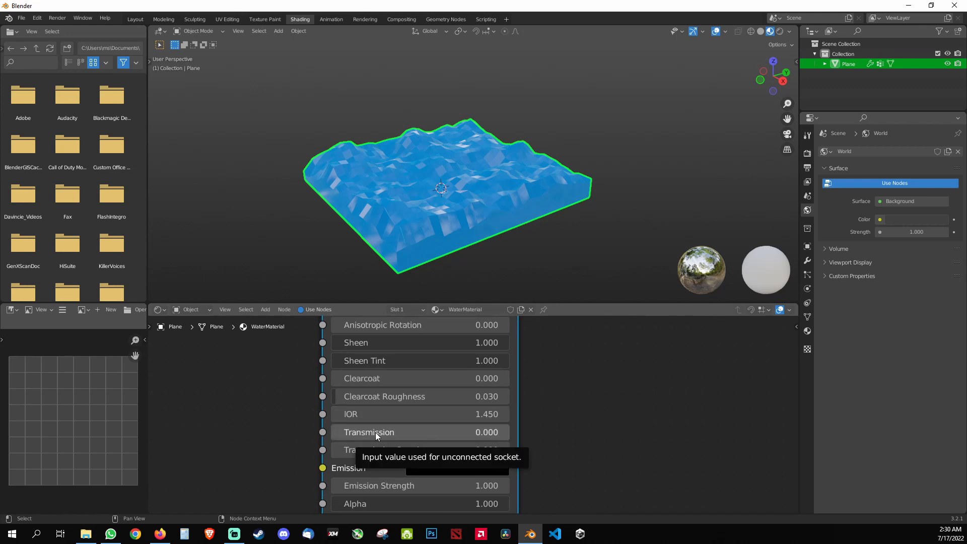
drag(376, 432, 450, 432)
click(413, 433)
text(0.5)
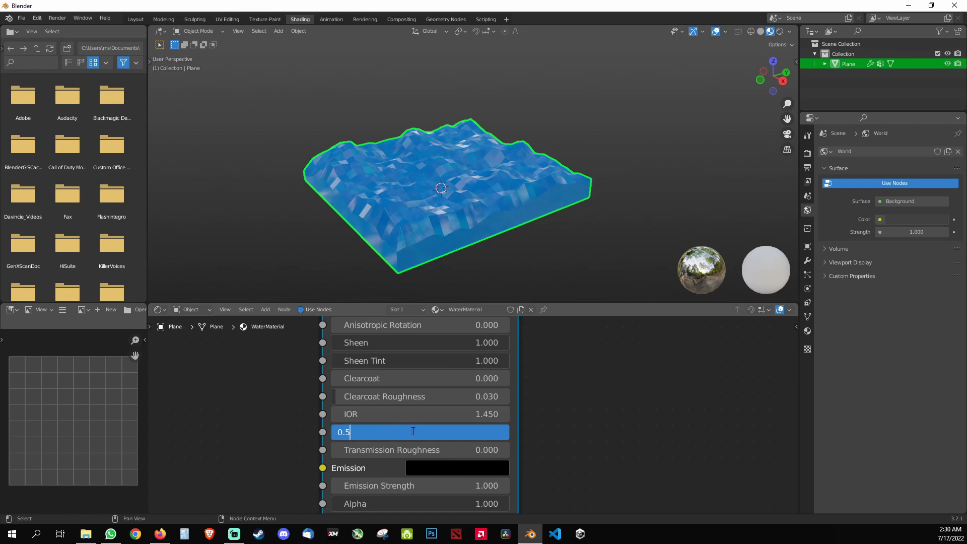
key(Return)
click(413, 431)
key(Return)
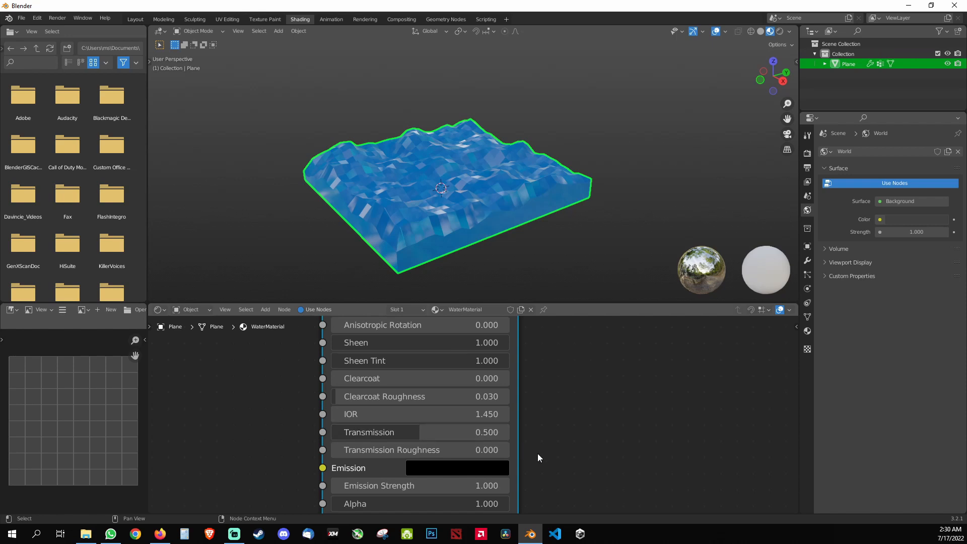
Step: Enlarge the shader editor area by moving its border with the 3D viewport up
middle_drag(537, 453, 544, 385)
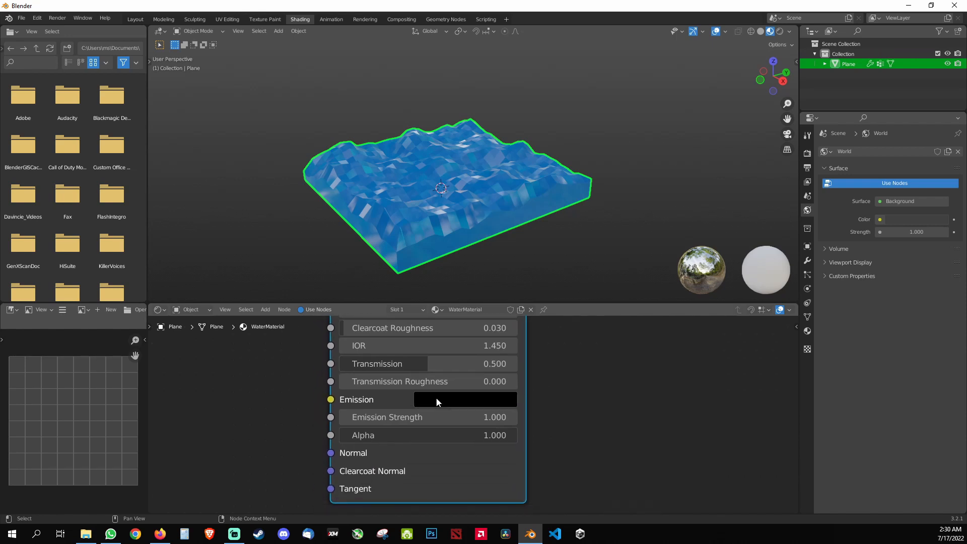
scroll(568, 380, down, 4)
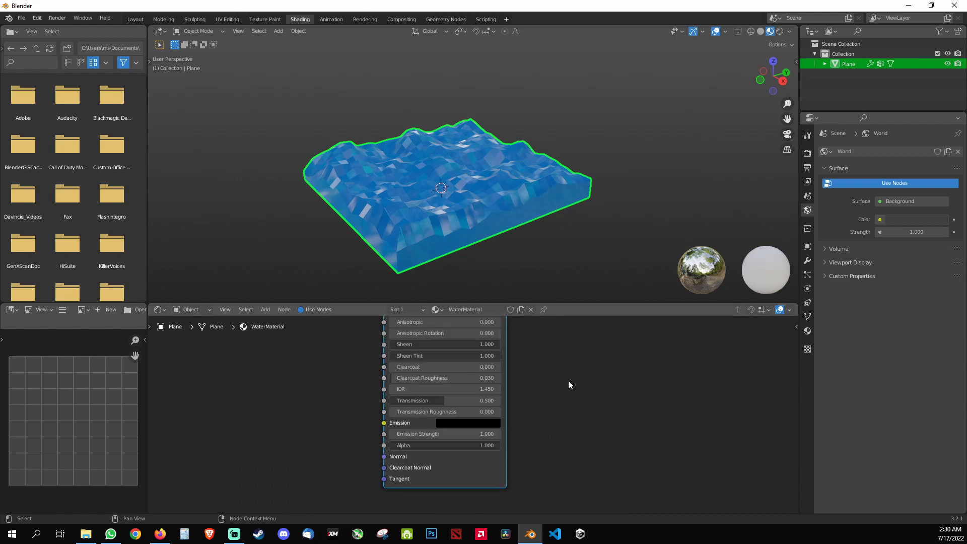
scroll(547, 367, up, 3)
middle_drag(535, 339, 504, 524)
middle_drag(497, 357, 491, 413)
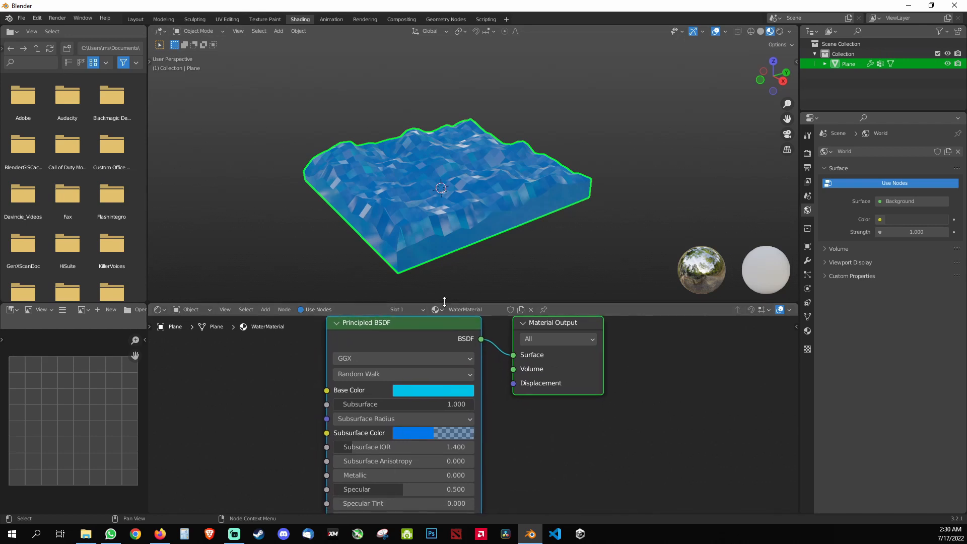
drag(442, 303, 458, 252)
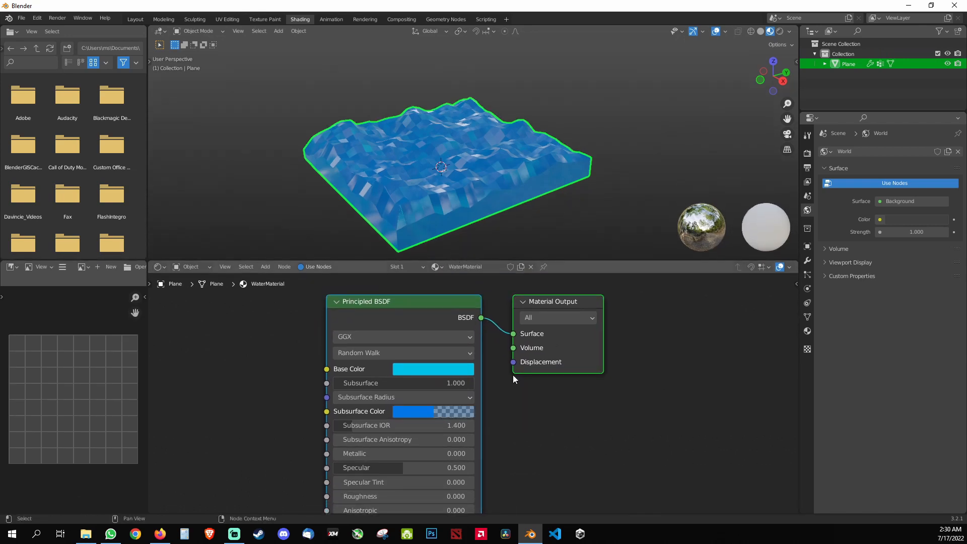
Step: Review all WaterMaterial settings in the Principled BSDF node, from Base Color and Subsurface Color down to Tangent
middle_drag(535, 452, 519, 439)
scroll(506, 367, up, 3)
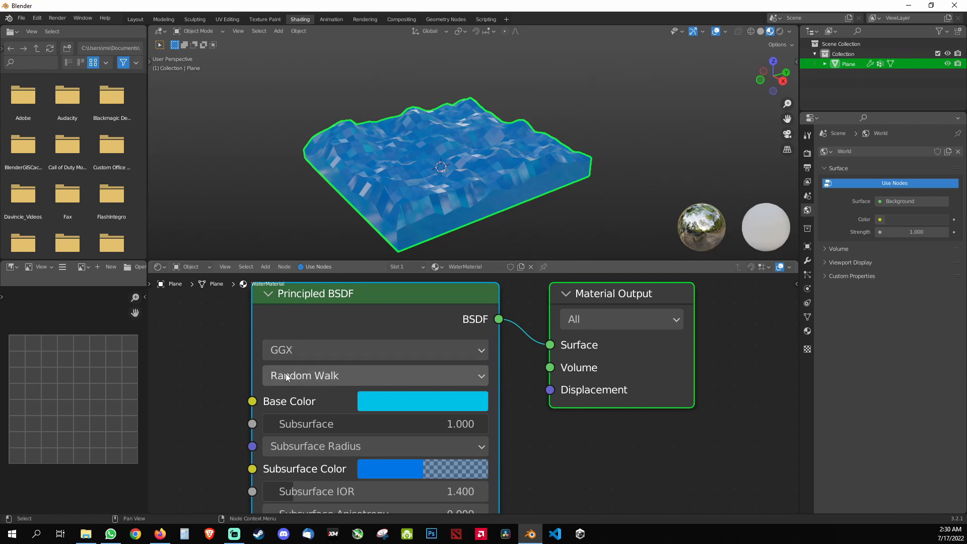
click(389, 400)
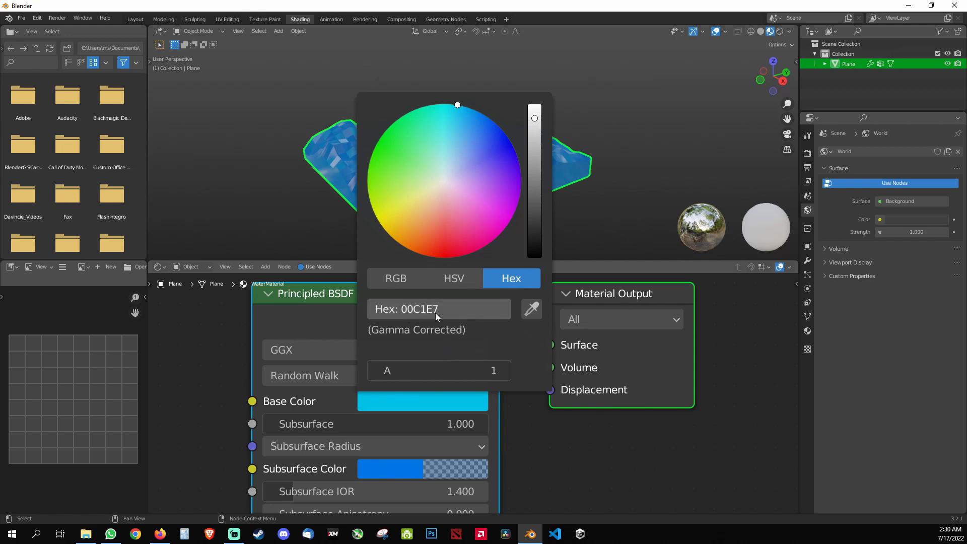
middle_drag(519, 442, 541, 302)
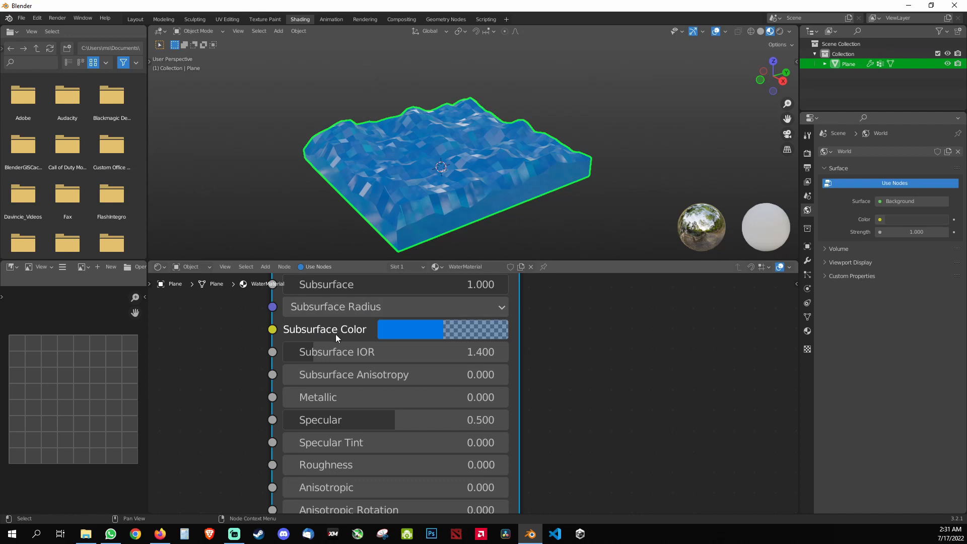
click(395, 333)
middle_drag(563, 406, 566, 368)
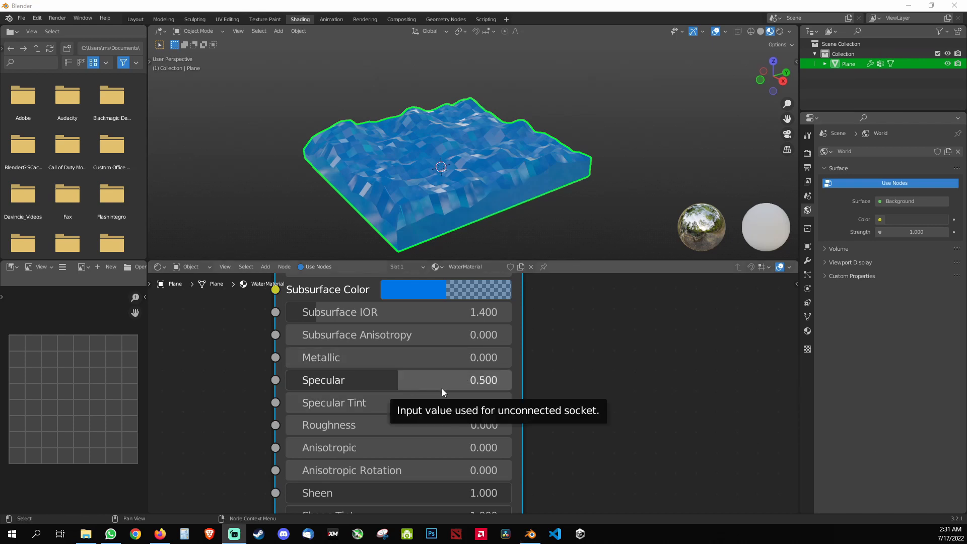
shift+scroll(565, 403, down, 3)
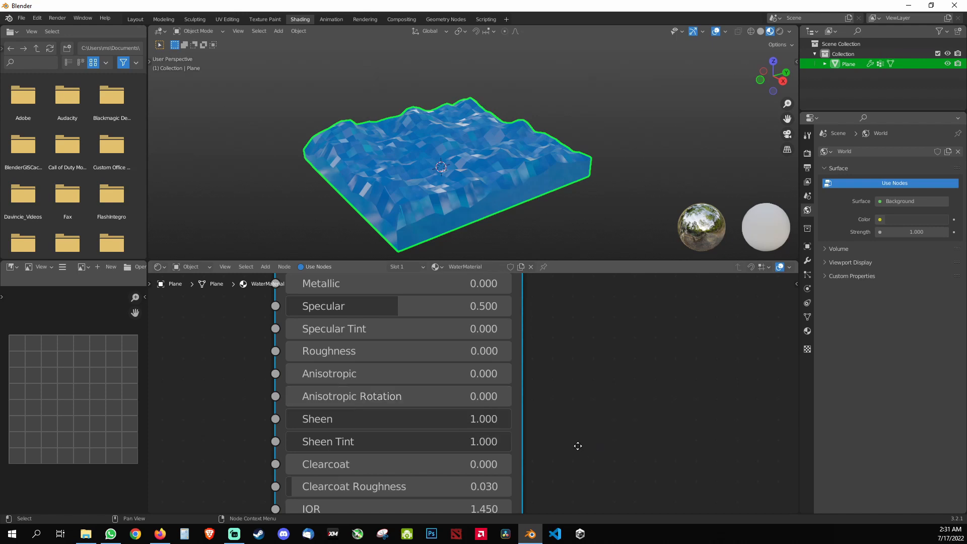
middle_drag(577, 445, 608, 353)
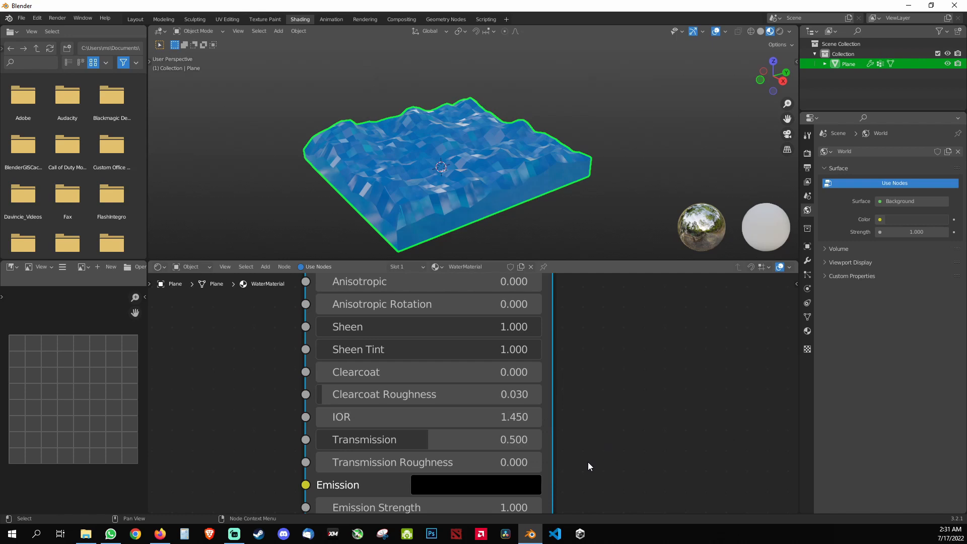
middle_drag(589, 466, 566, 346)
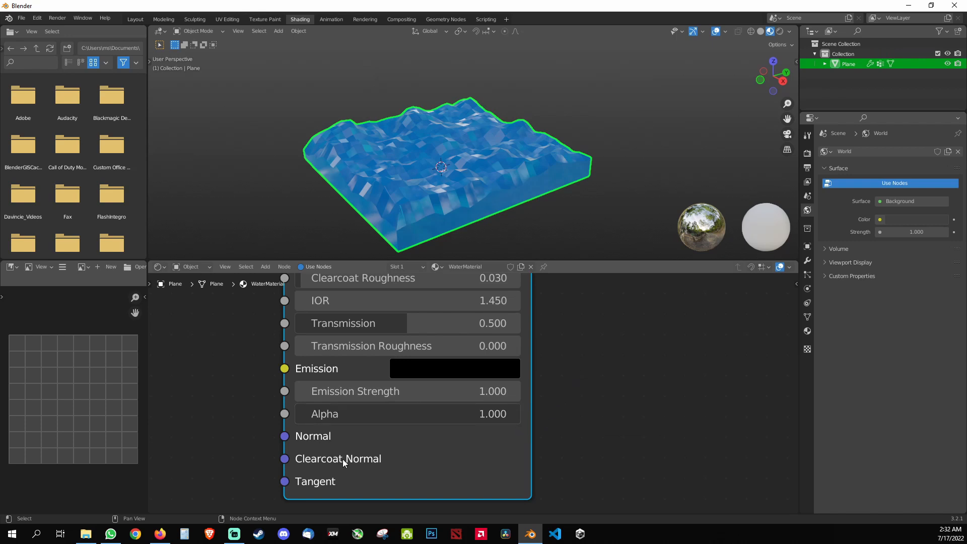
scroll(570, 367, down, 5)
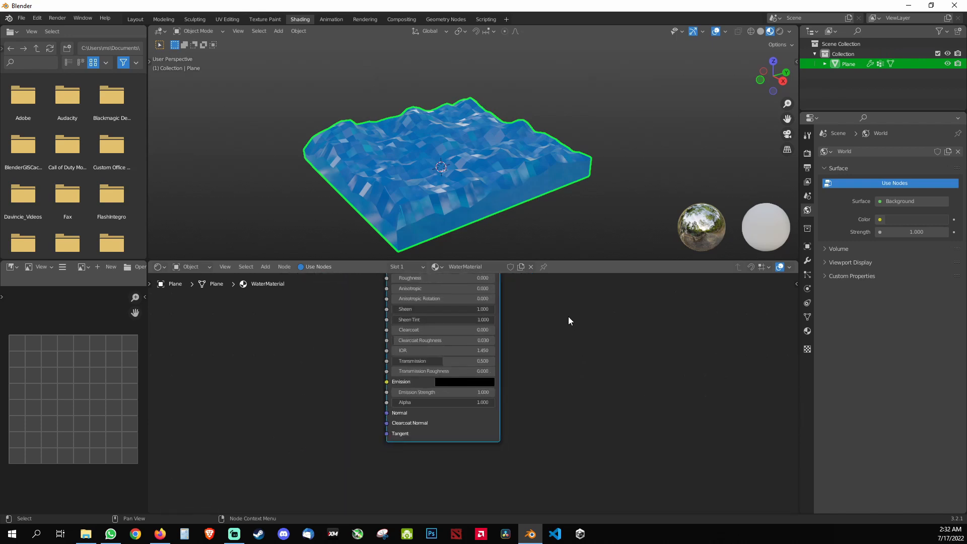
scroll(552, 378, down, 1)
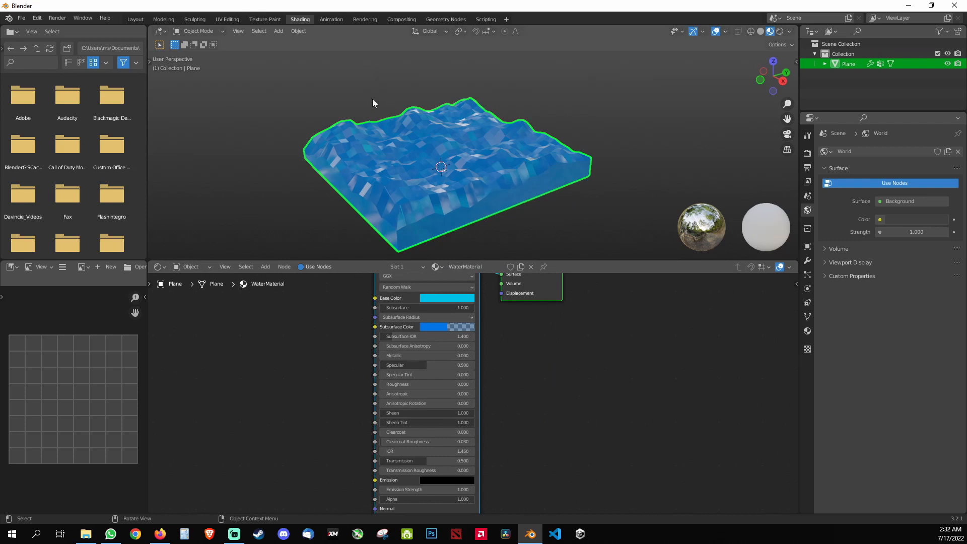
Step: Switch to the Layout workspace and view the water block in Material Preview and in Rendered shading
click(139, 23)
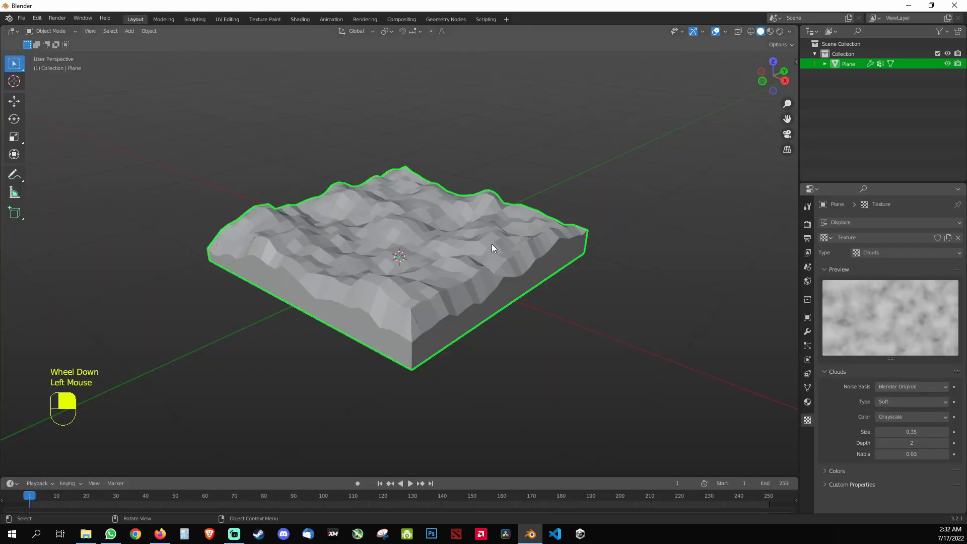
scroll(491, 243, down, 1)
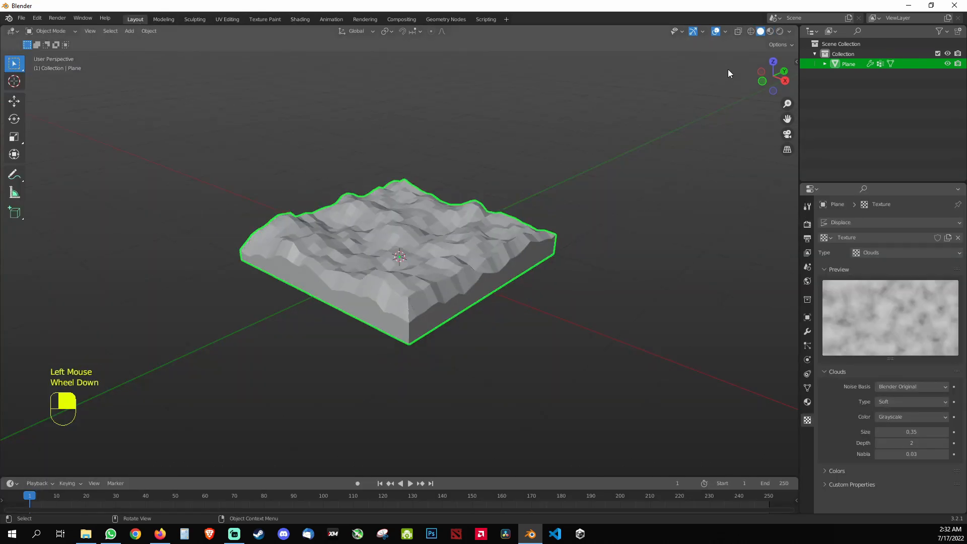
click(770, 31)
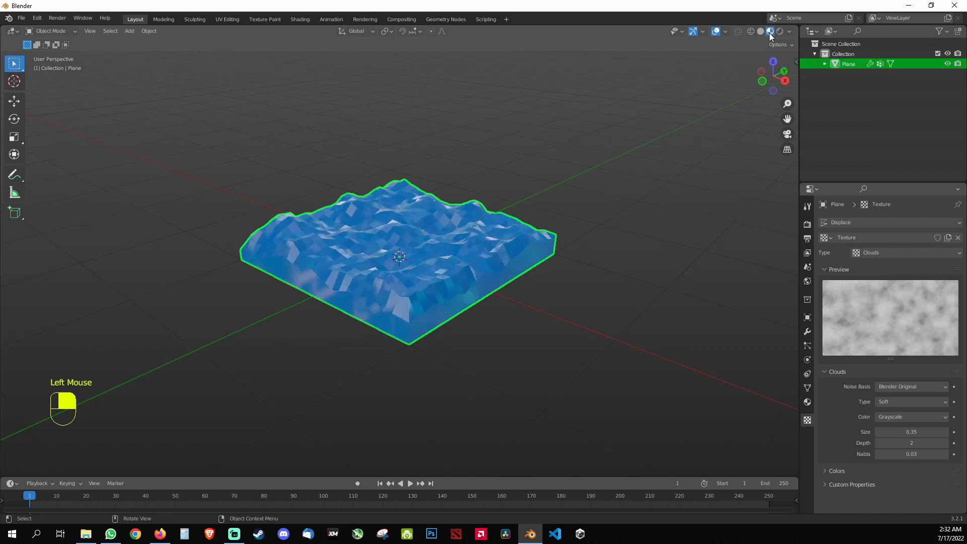
click(780, 31)
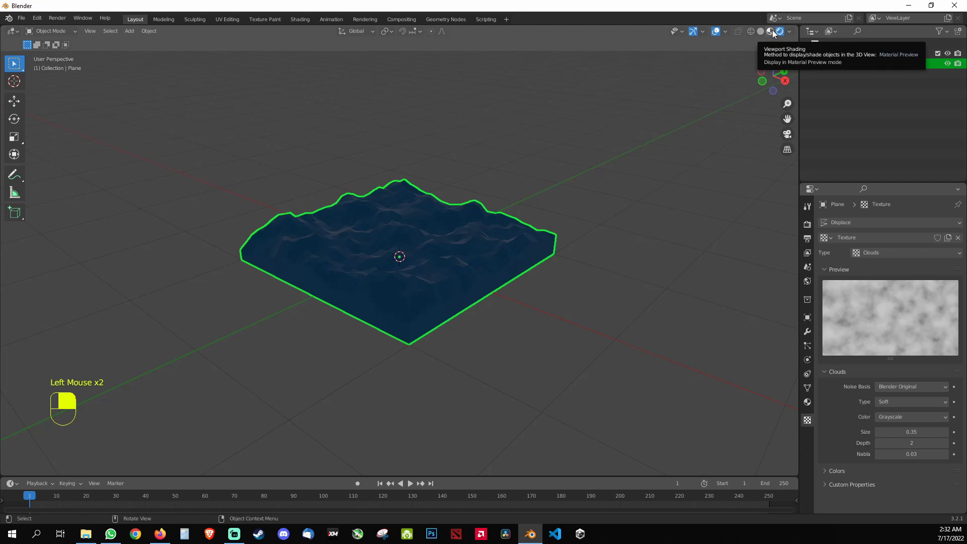
Step: Switch the viewport to Material Preview shading and move the 3D cursor off the water block, far into the empty background
click(773, 31)
middle_drag(480, 340, 511, 333)
shift+right_click(119, 139)
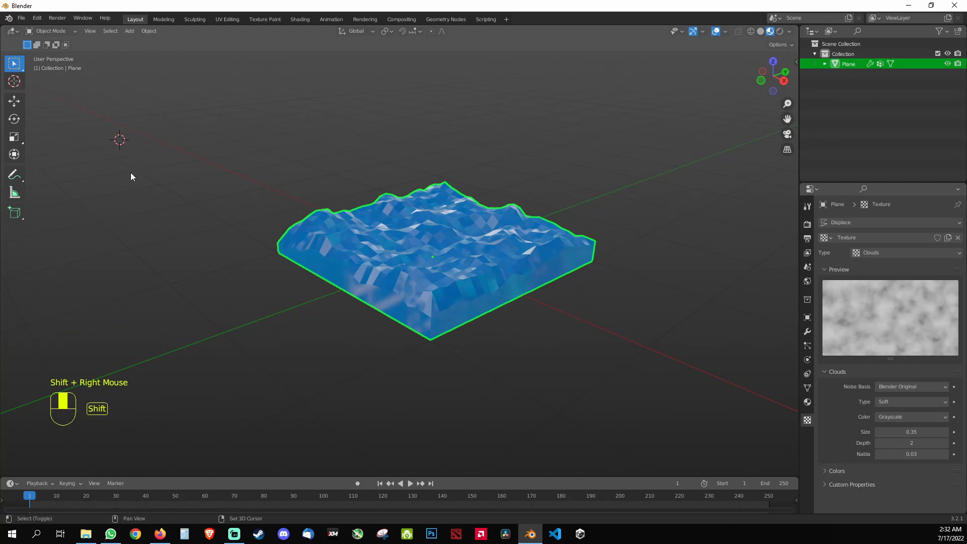
shift+right_click(113, 85)
shift+right_click(113, 86)
Step: Examine the faceted water block's surface and sides in Material Preview, up close and from several angles
scroll(452, 246, up, 1)
middle_drag(452, 246, 233, 256)
scroll(434, 254, up, 2)
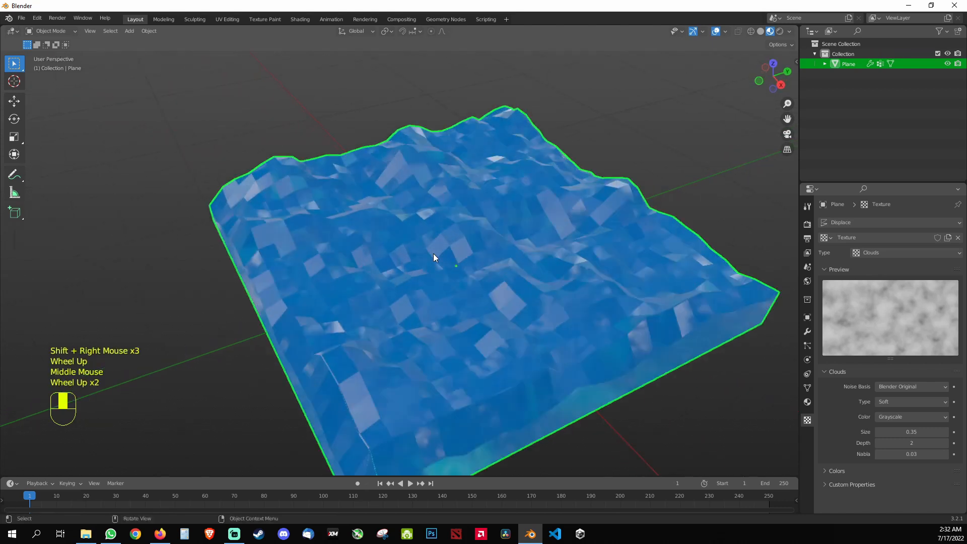
scroll(645, 270, down, 2)
middle_drag(645, 270, 649, 249)
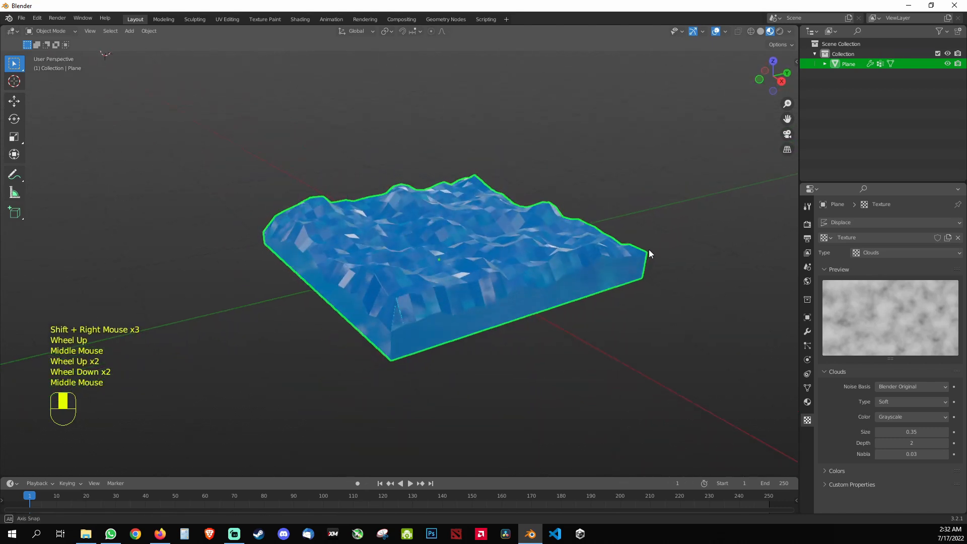
middle_drag(405, 392, 500, 382)
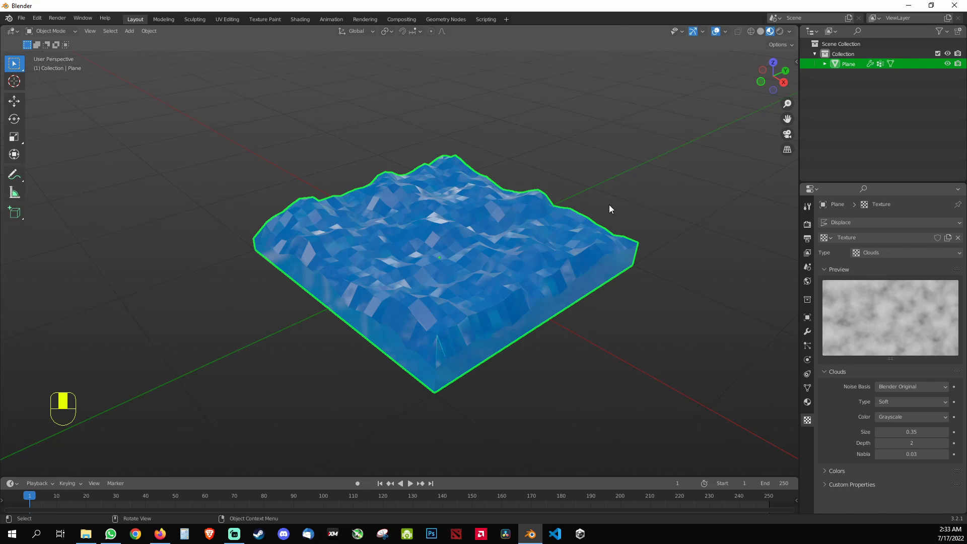
mouse_move(610, 206)
middle_down()
mouse_move(584, 196)
mouse_move(598, 193)
middle_up()
middle_drag(601, 191, 601, 191)
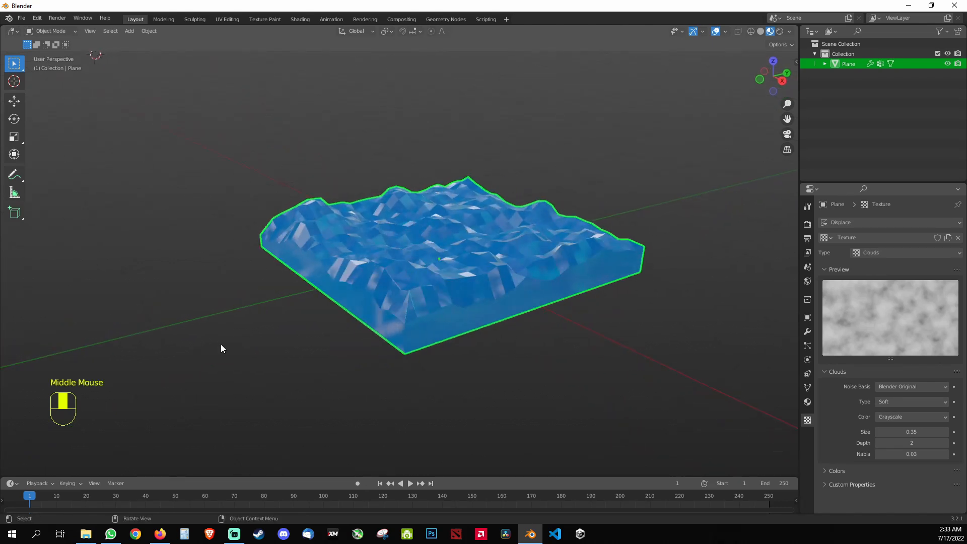
middle_drag(221, 344, 577, 258)
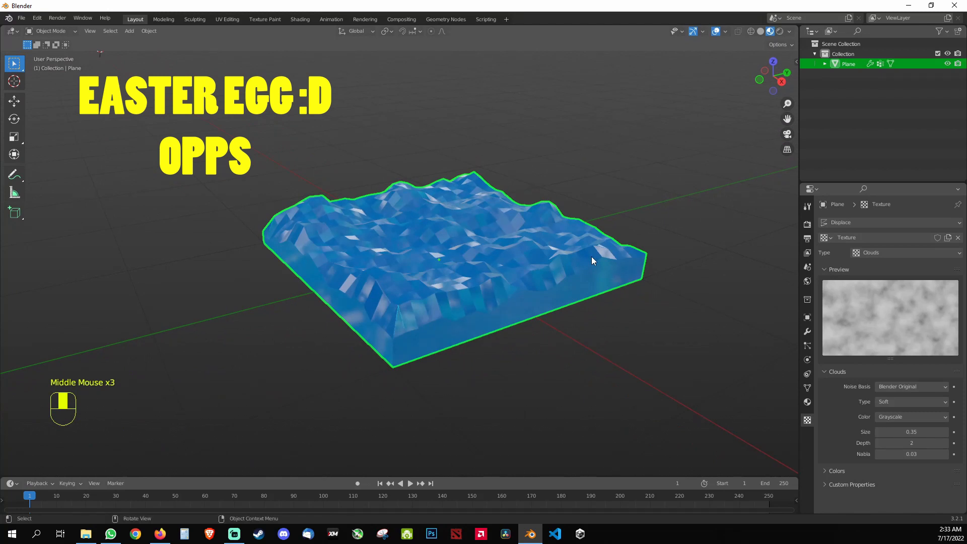
middle_drag(431, 273, 424, 278)
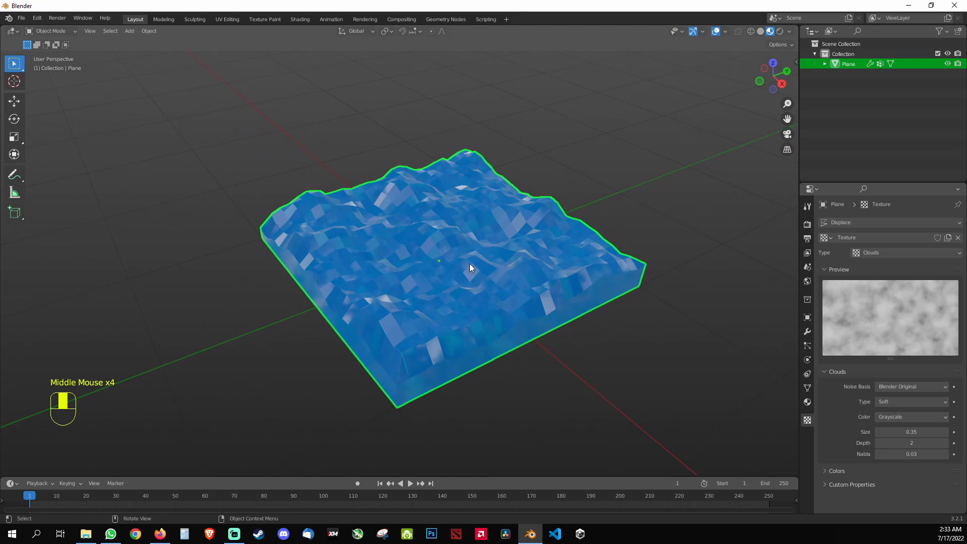
middle_drag(517, 252, 514, 244)
middle_drag(464, 308, 467, 301)
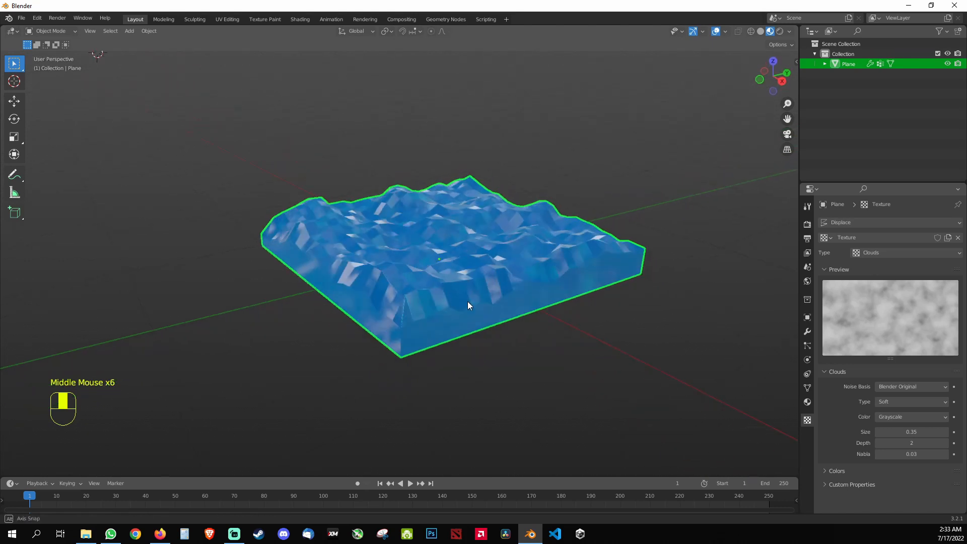
Step: Select the water block, apply Shade Smooth to it and inspect the wave surface up close
click(497, 409)
click(464, 308)
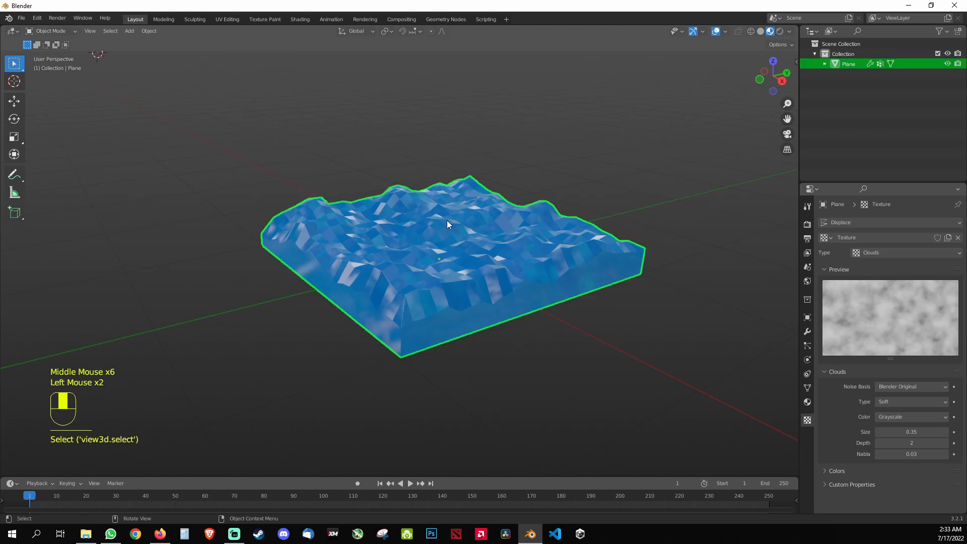
right_click(458, 207)
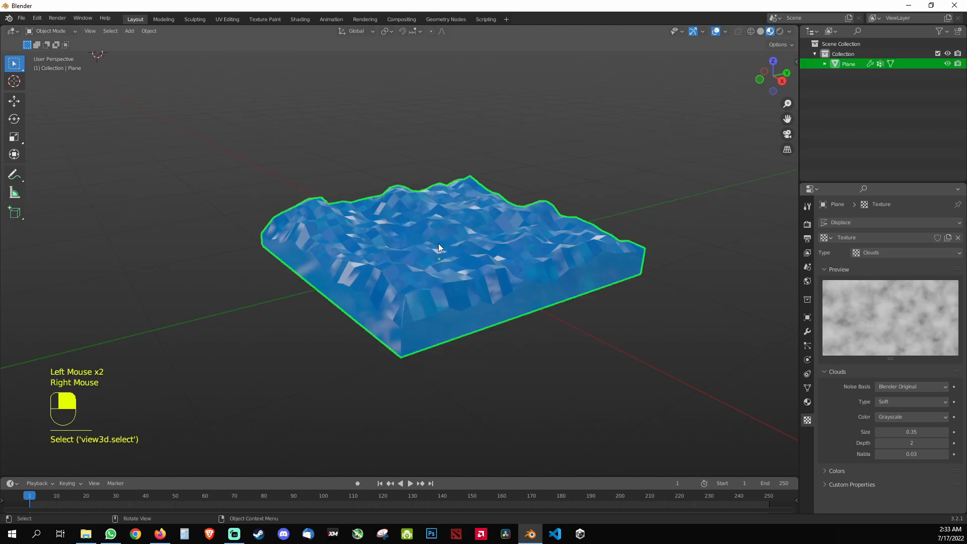
right_click(439, 246)
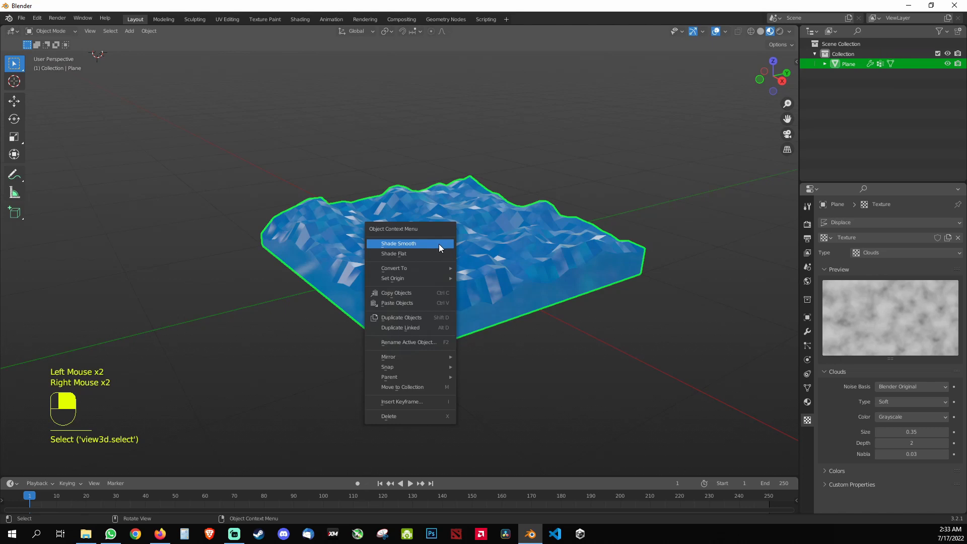
click(401, 246)
mouse_move(422, 263)
middle_down()
mouse_move(412, 274)
mouse_move(428, 260)
mouse_move(461, 281)
mouse_move(448, 282)
middle_up()
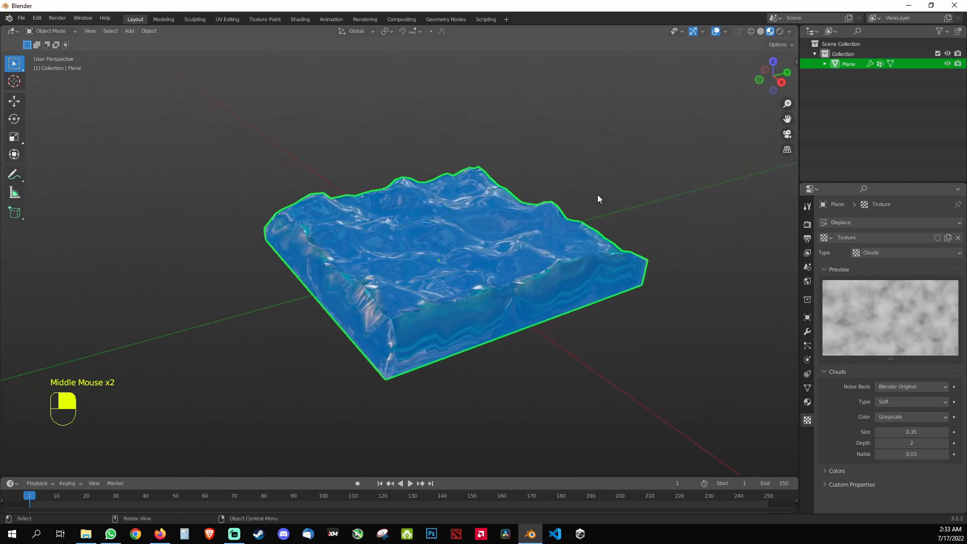
scroll(453, 258, up, 3)
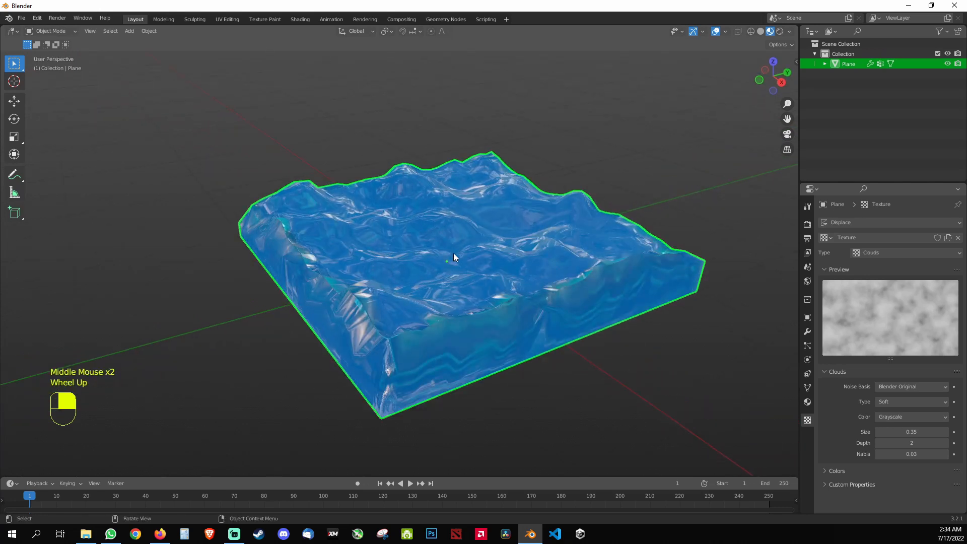
scroll(454, 256, down, 2)
Step: Apply Shade Flat to the water block for a faceted low-poly look and view it from above
right_click(488, 215)
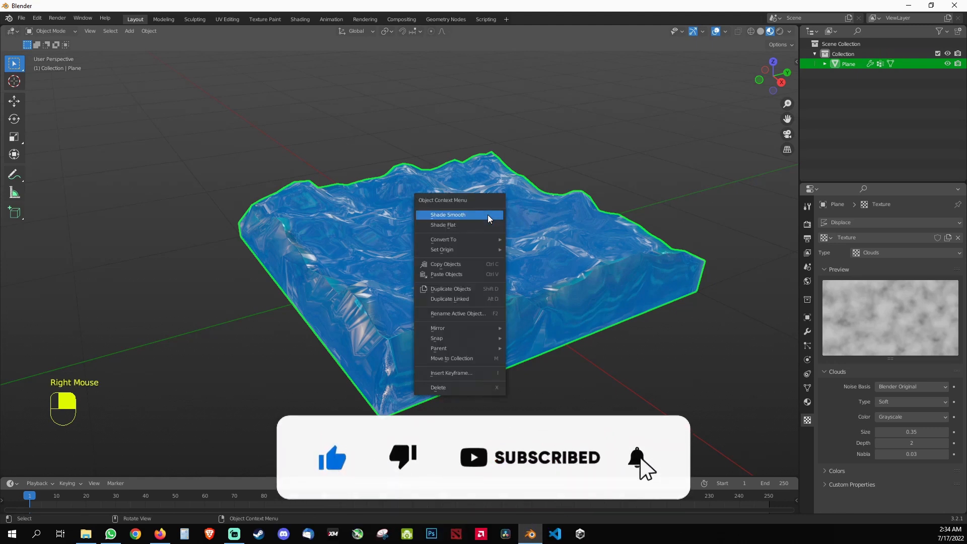
click(468, 232)
middle_drag(580, 368, 581, 376)
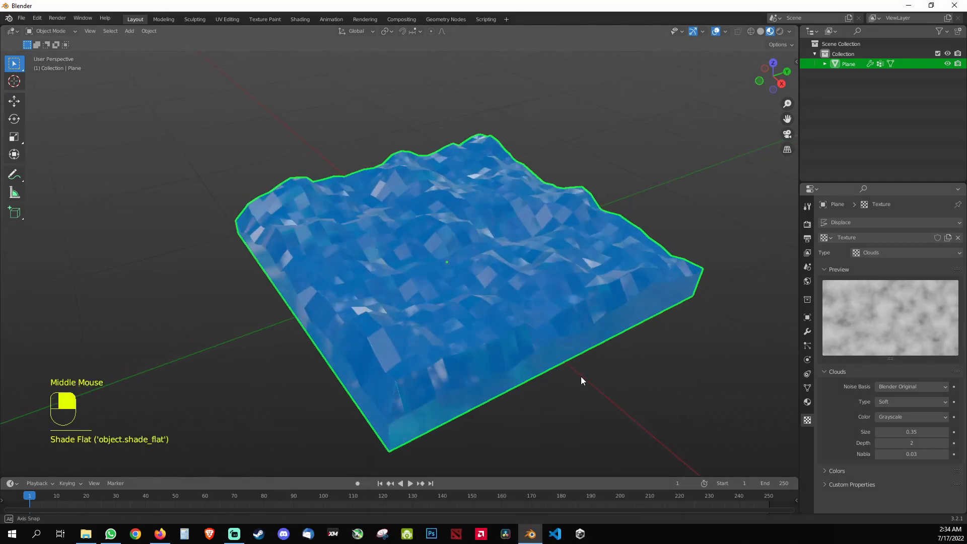
click(494, 294)
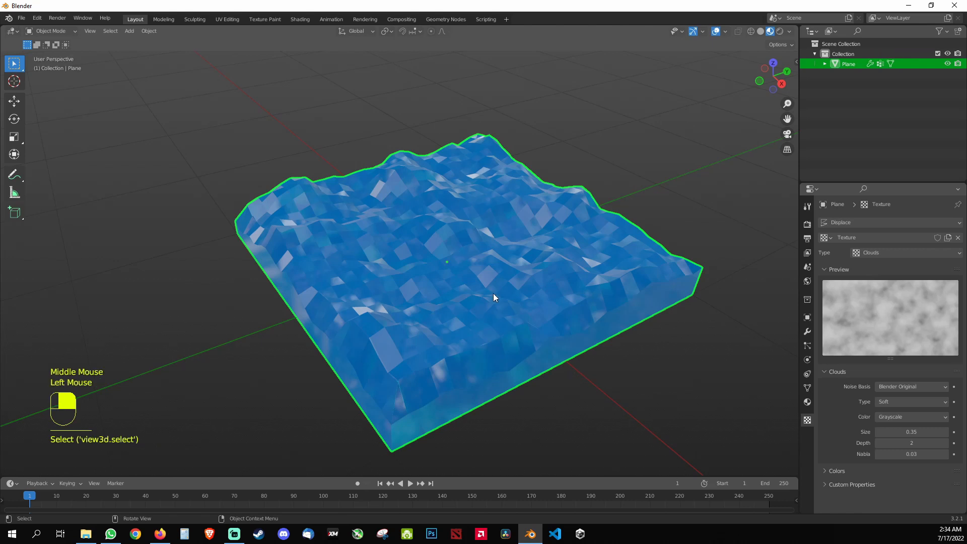
Step: Switch the water block back to smooth shading with Shade Smooth and view the whole block
right_click(491, 249)
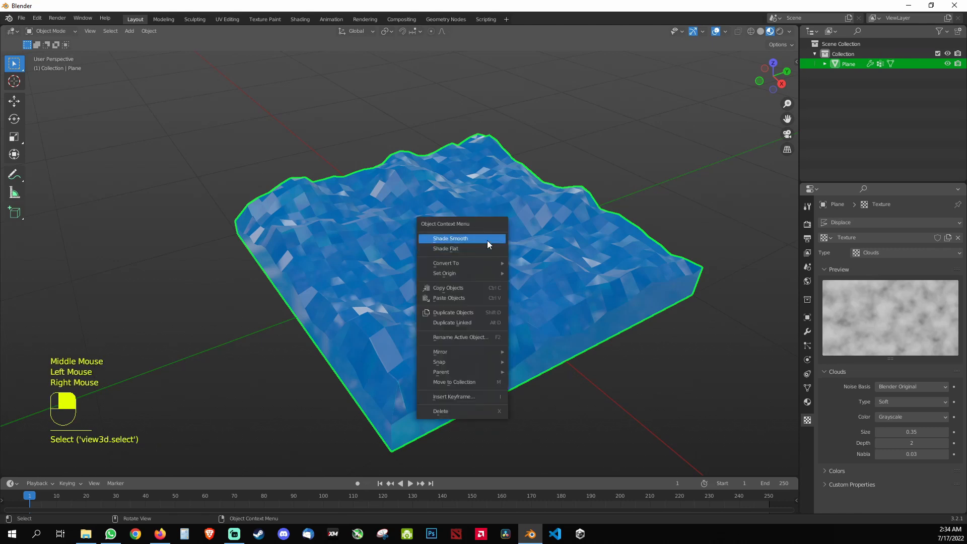
click(488, 240)
mouse_move(605, 353)
middle_down()
mouse_move(626, 298)
mouse_move(637, 320)
mouse_move(622, 354)
middle_up()
scroll(621, 355, down, 2)
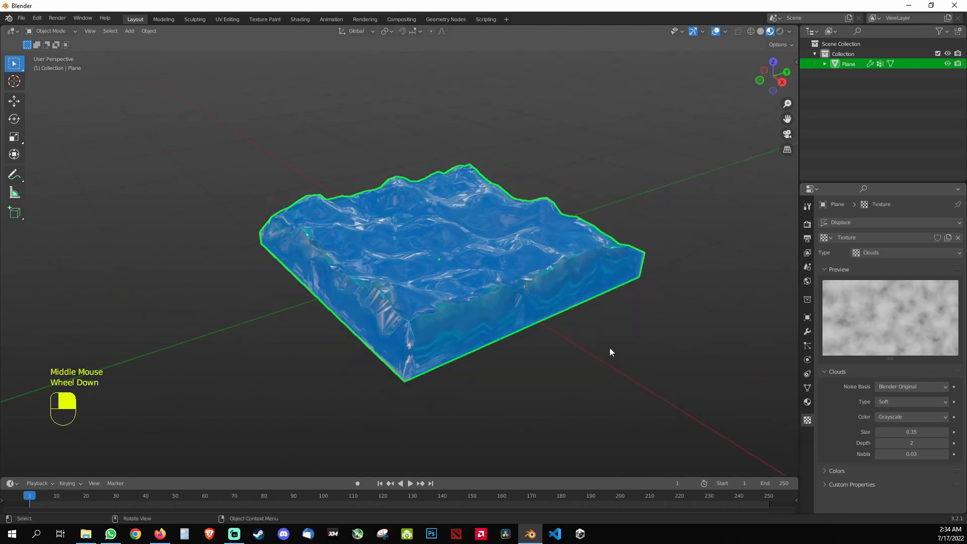